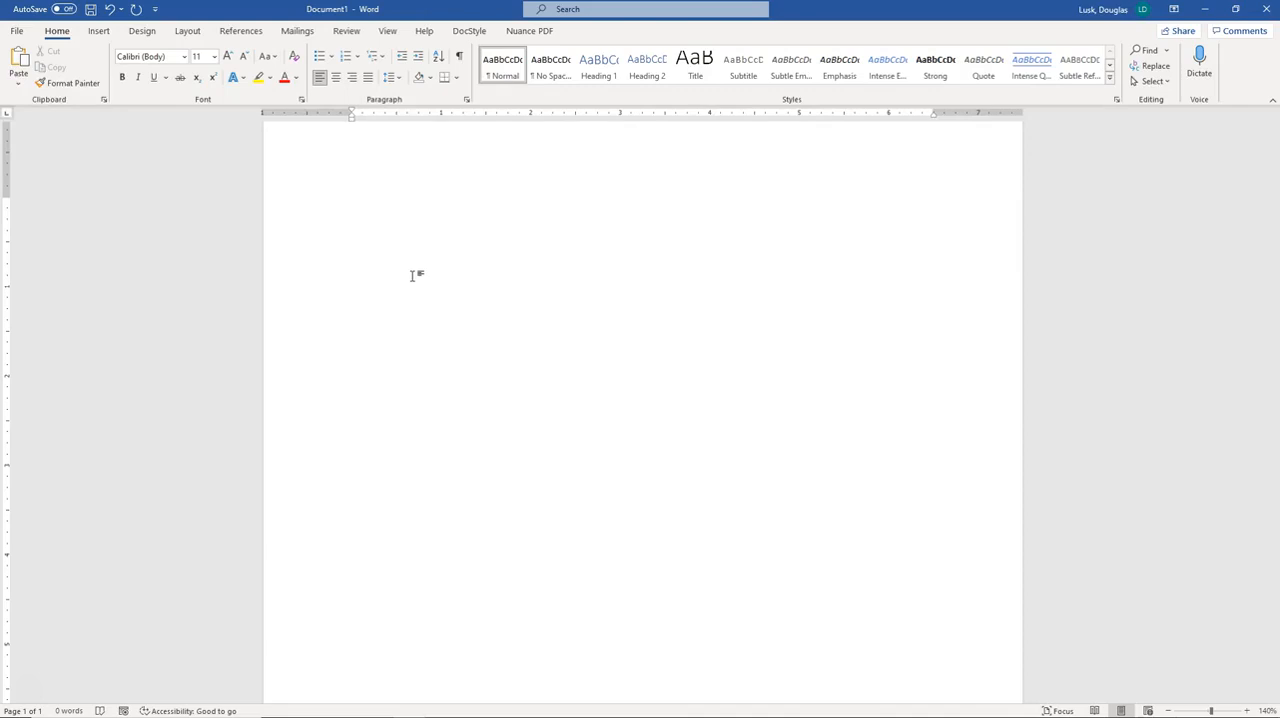
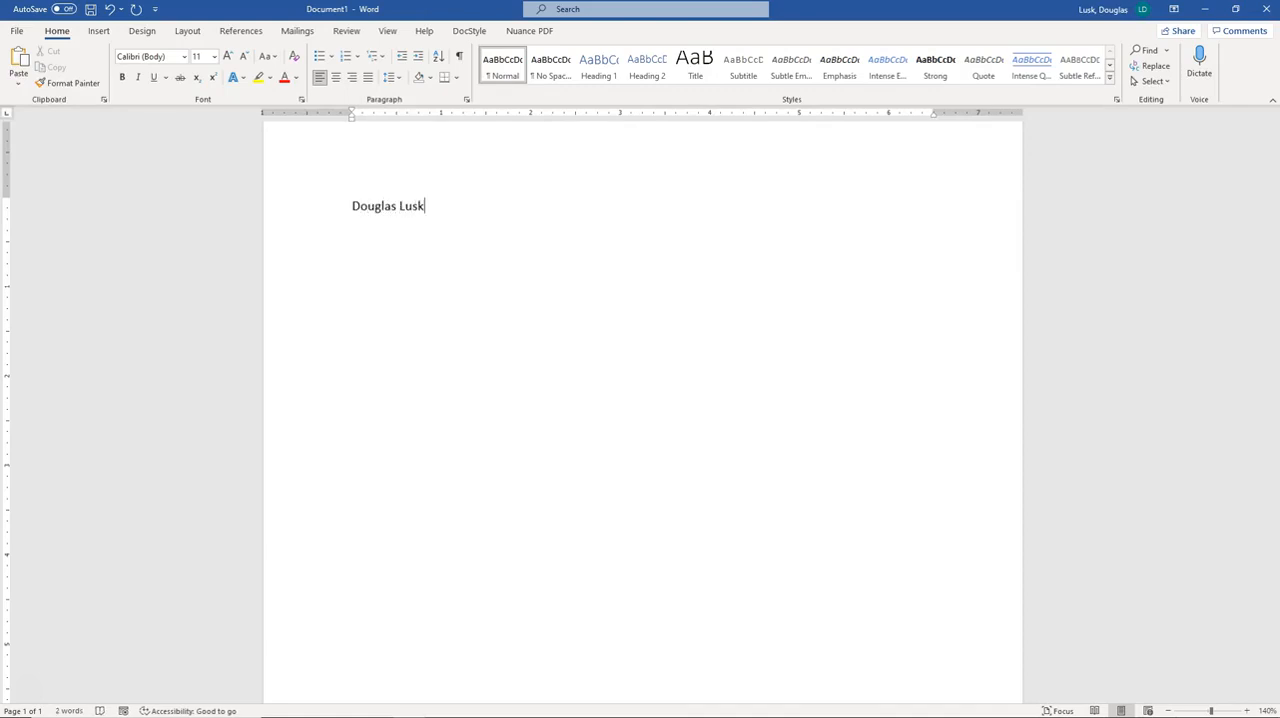
# Type the sender's full name and street address on separate lines at the top of the page
pyautogui.press('Return')
pyautogui.press('Return')
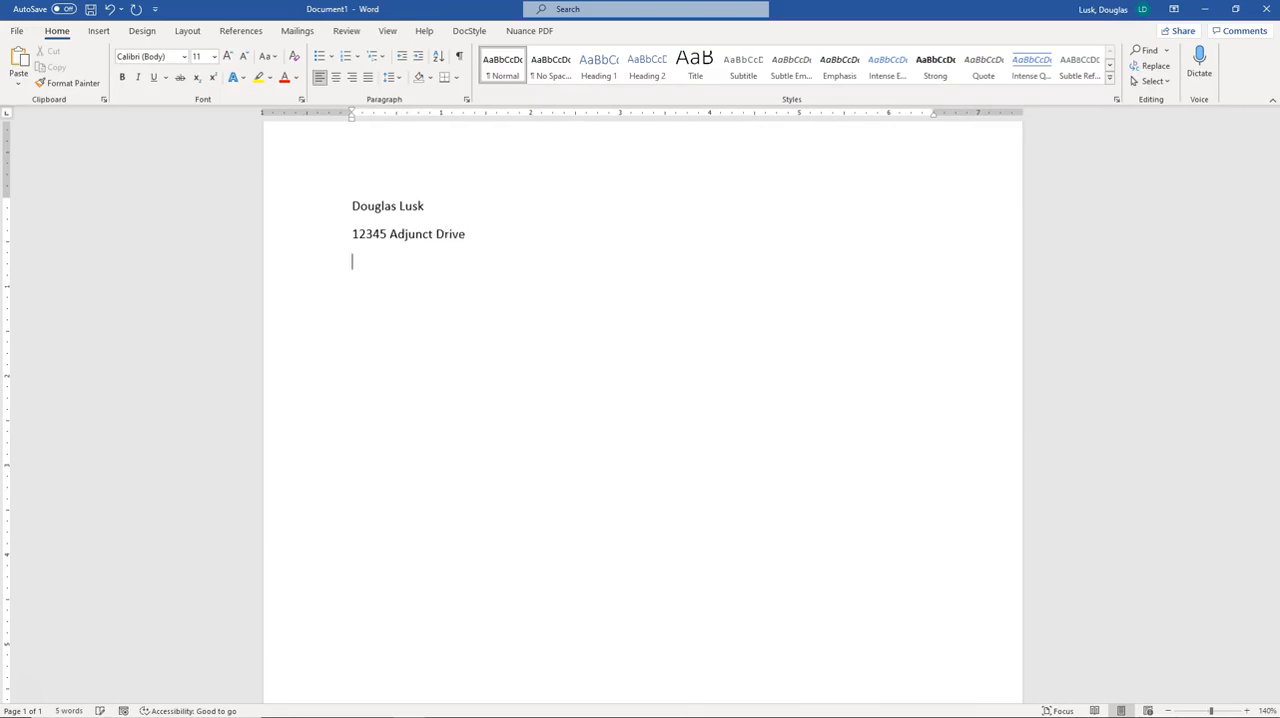
# Enter the sender's city, state and ZIP code line and start a new line
pyautogui.write('Glor')
pyautogui.press('BackSpace')
pyautogui.press('BackSpace')
pyautogui.write('endora, CA 91740')
pyautogui.press('Return')
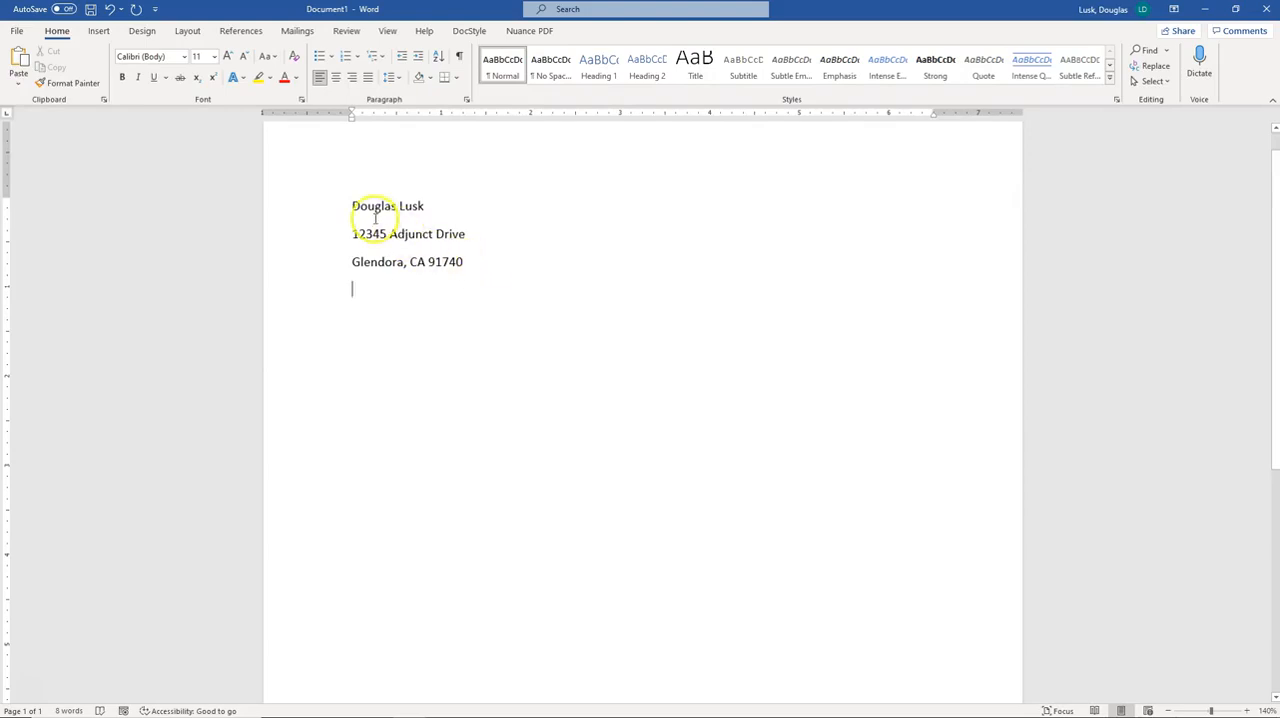
# Remove the space after paragraphs for the three sender address lines
pyautogui.moveTo(350, 206); pyautogui.dragTo(381, 263)
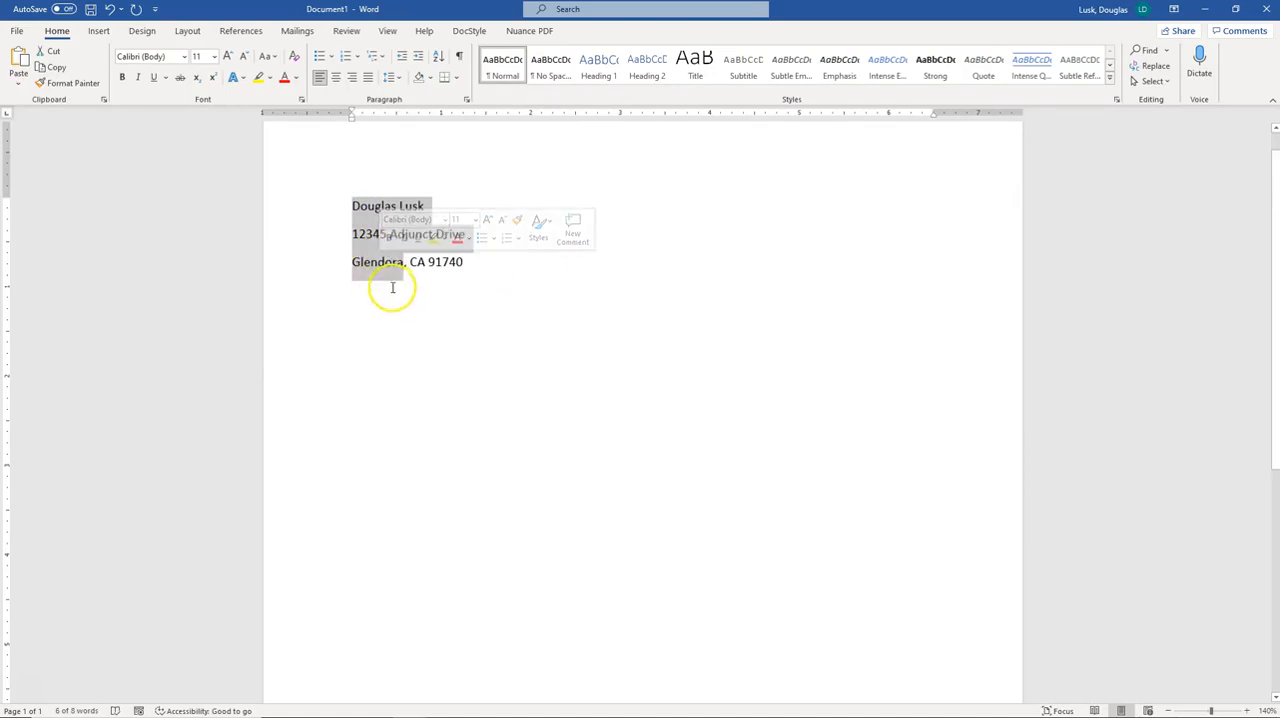
pyautogui.click(446, 289)
pyautogui.moveTo(460, 263); pyautogui.dragTo(350, 209)
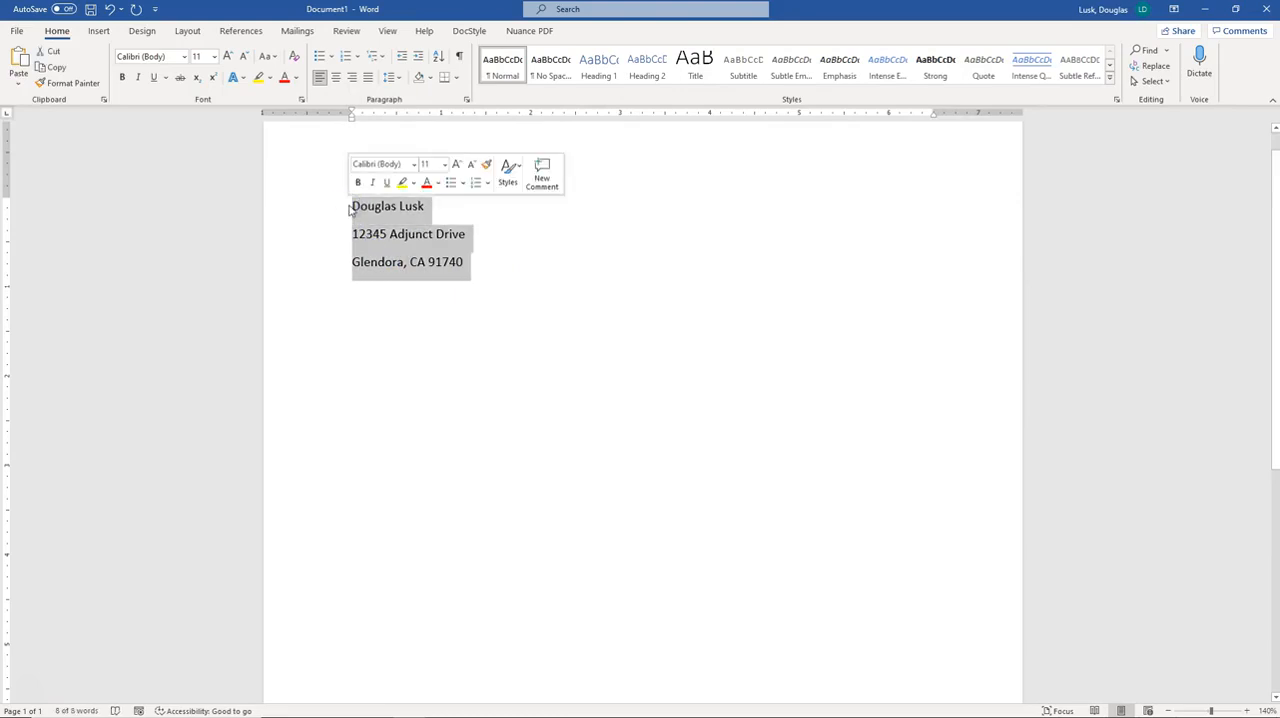
pyautogui.click(399, 77)
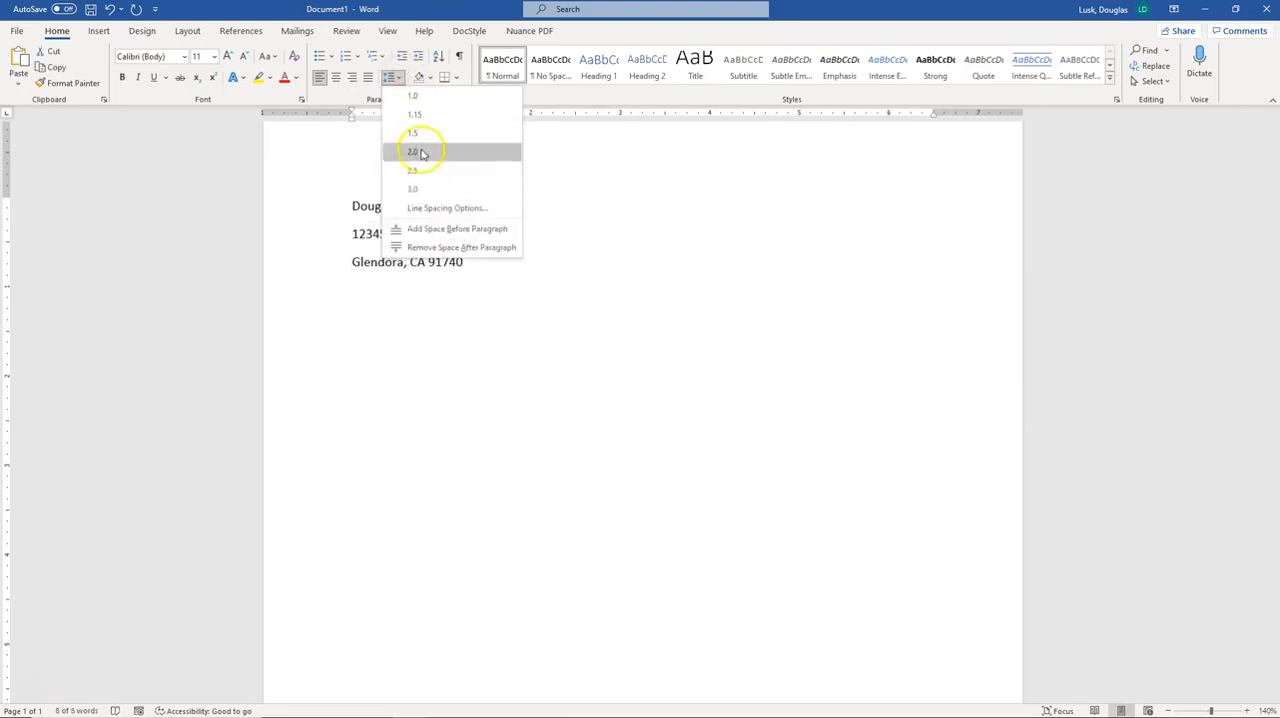
pyautogui.click(430, 250)
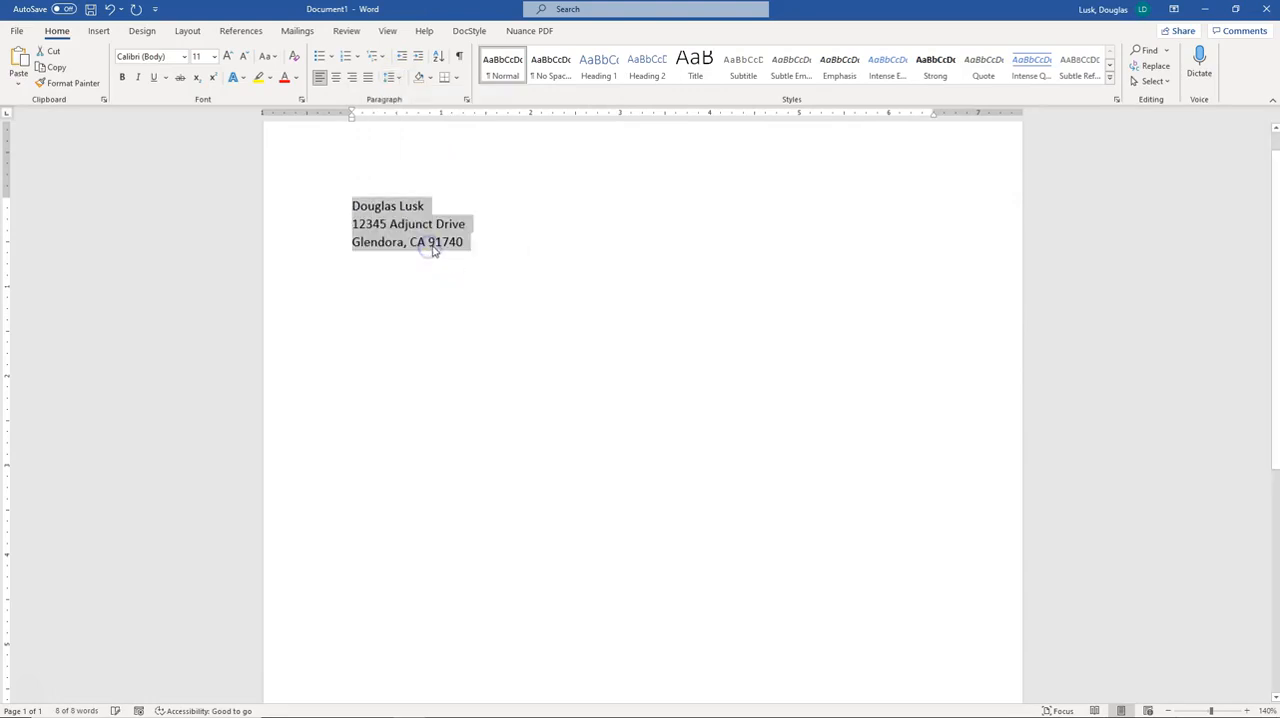
pyautogui.click(475, 244)
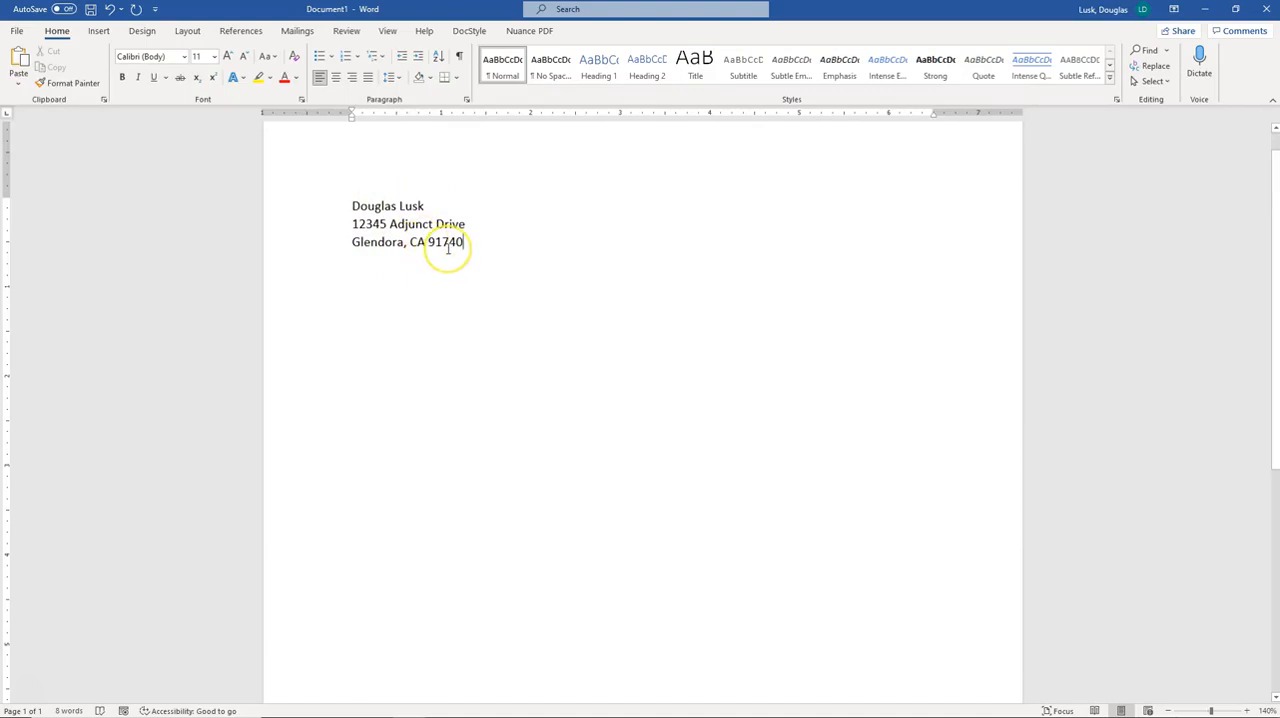
pyautogui.press('Return')
pyautogui.press('Return')
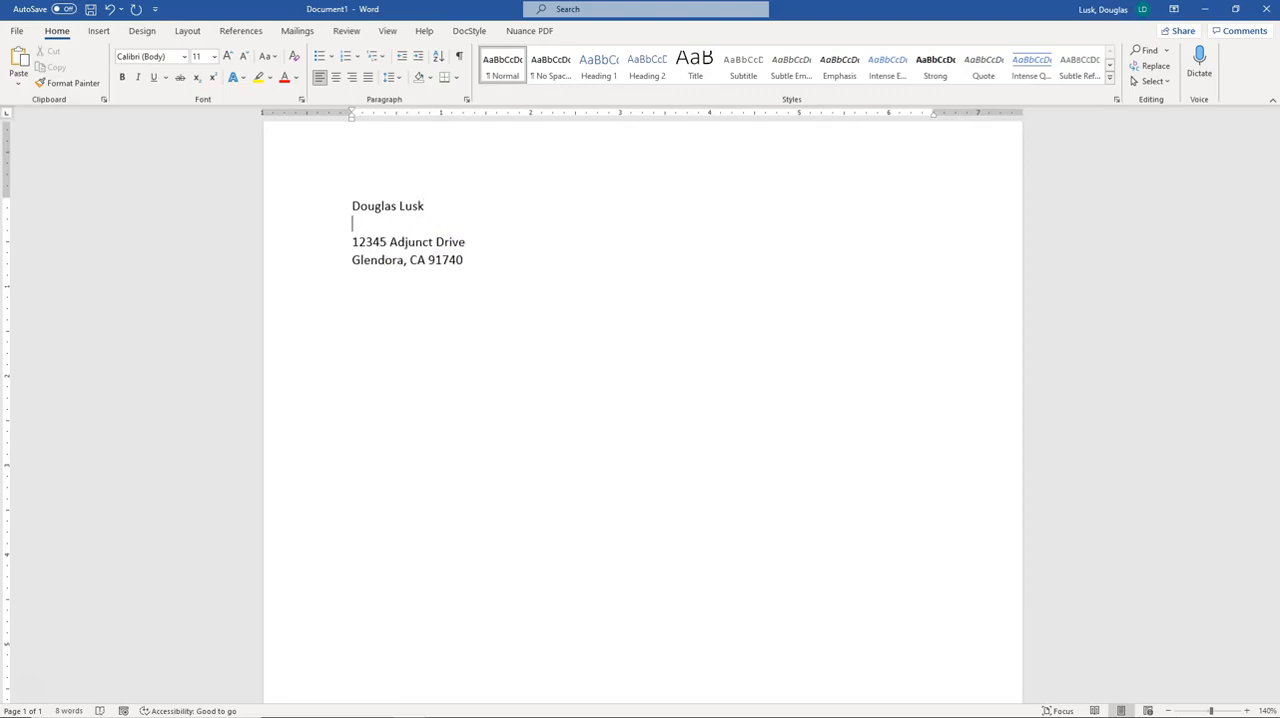
pyautogui.write('Mt San A')
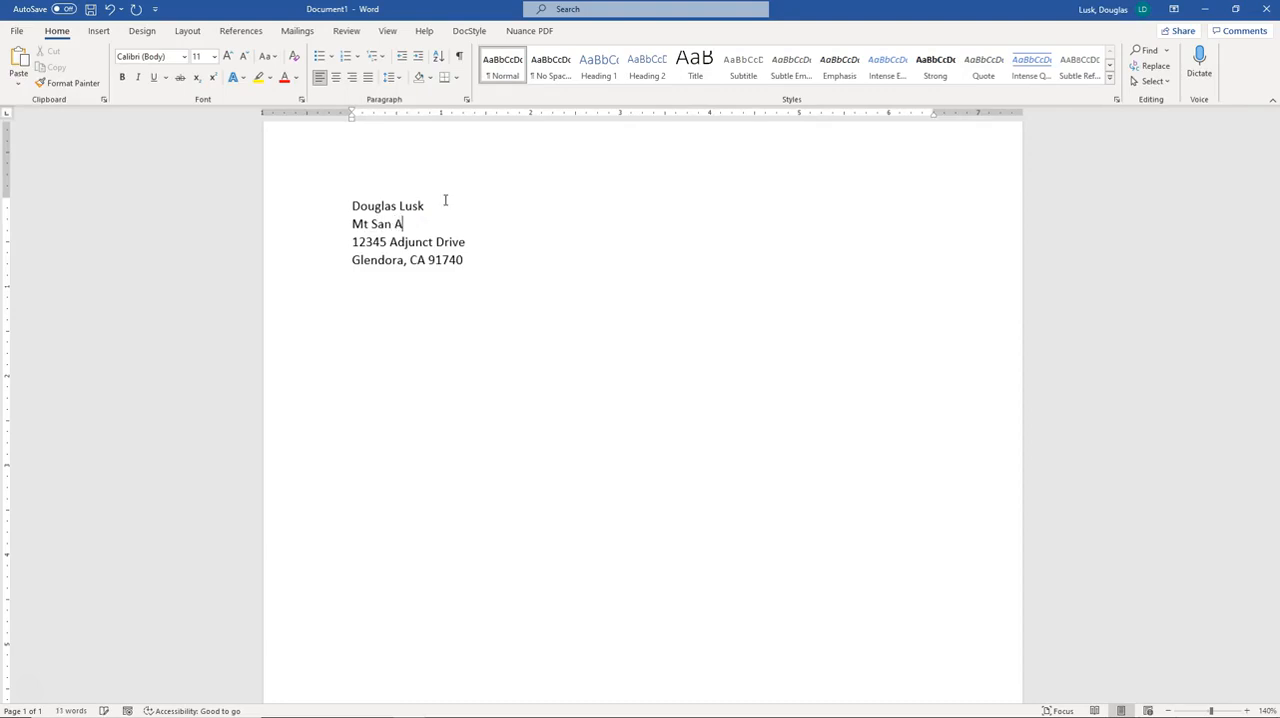
pyautogui.write('ntonio College')
pyautogui.press('BackSpace')
pyautogui.press('BackSpace')
pyautogui.press('BackSpace')
pyautogui.press('BackSpace')
pyautogui.press('BackSpace')
pyautogui.press('BackSpace')
pyautogui.press('BackSpace')
pyautogui.press('BackSpace')
pyautogui.press('BackSpace')
pyautogui.press('BackSpace')
pyautogui.press('BackSpace')
pyautogui.press('BackSpace')
pyautogui.press('BackSpace')
pyautogui.press('BackSpace')
pyautogui.press('BackSpace')
pyautogui.press('BackSpace')
pyautogui.press('BackSpace')
pyautogui.press('BackSpace')
pyautogui.press('BackSpace')
pyautogui.press('BackSpace')
pyautogui.press('BackSpace')
pyautogui.press('BackSpace')
pyautogui.press('BackSpace')
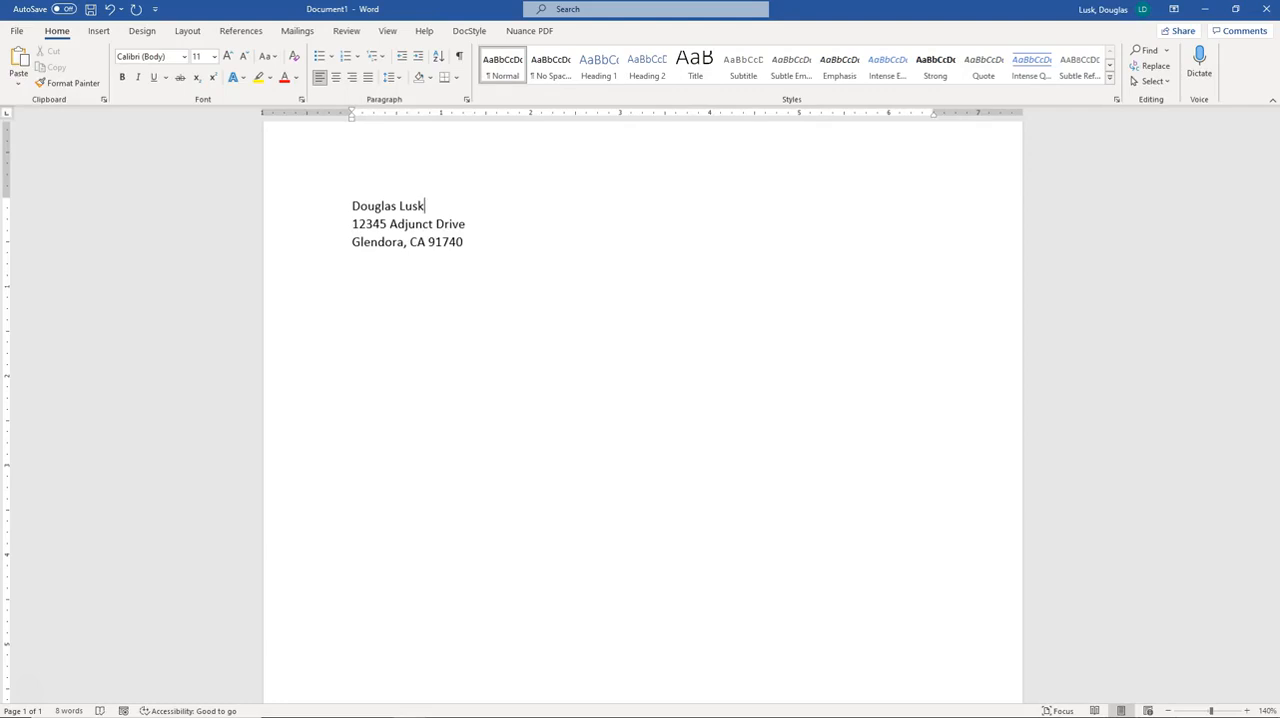
# Add a blank line below the sender's address block
pyautogui.moveTo(354, 223); pyautogui.dragTo(465, 224)
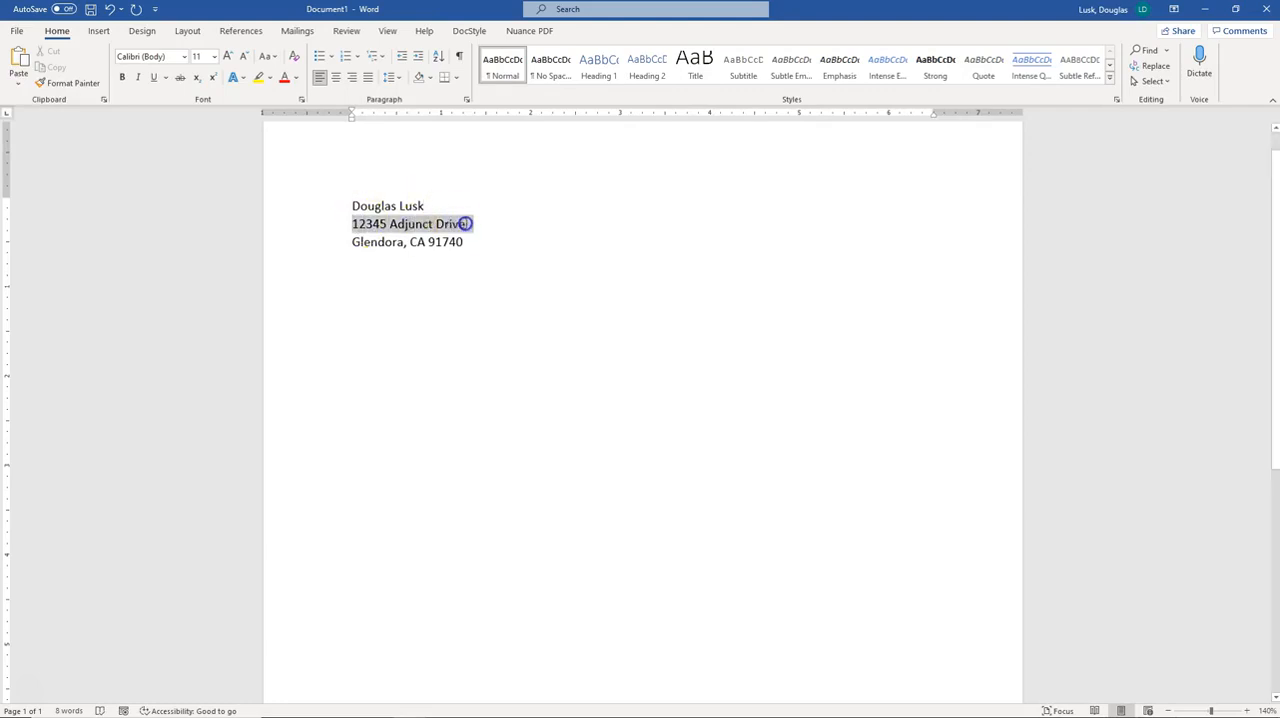
pyautogui.click(375, 241)
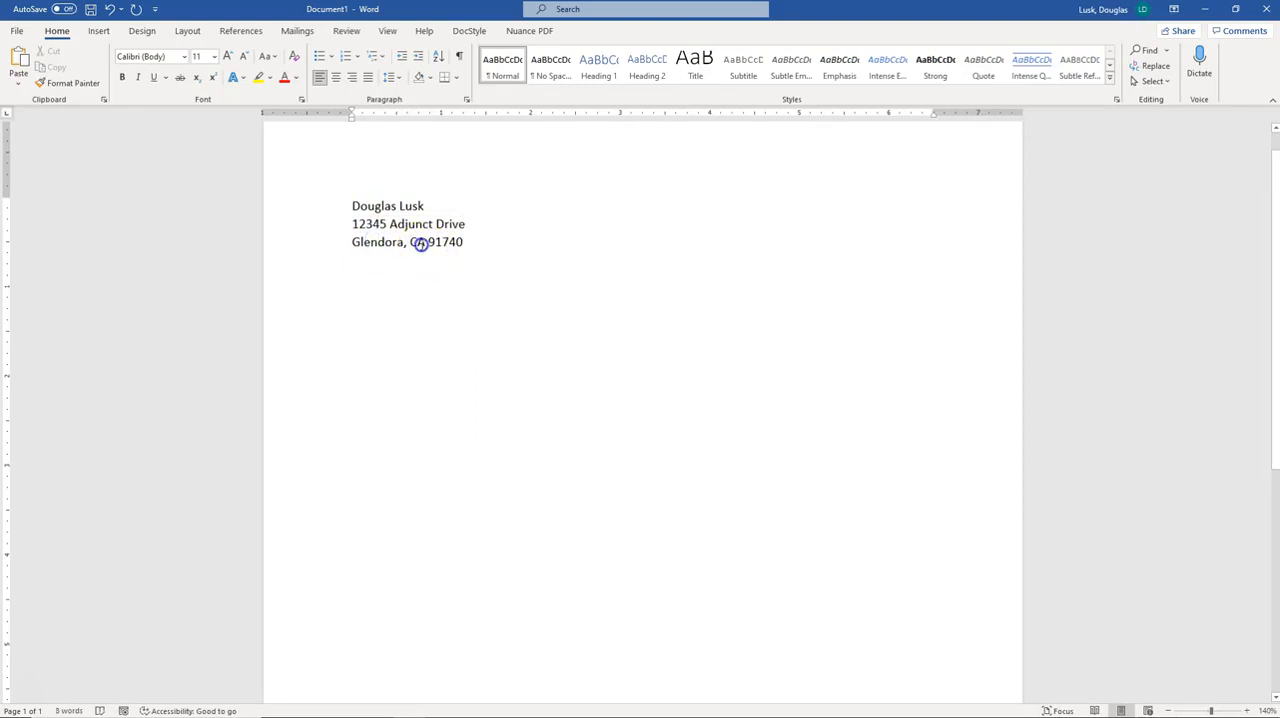
pyautogui.click(483, 243)
pyautogui.press('Return')
pyautogui.press('Return')
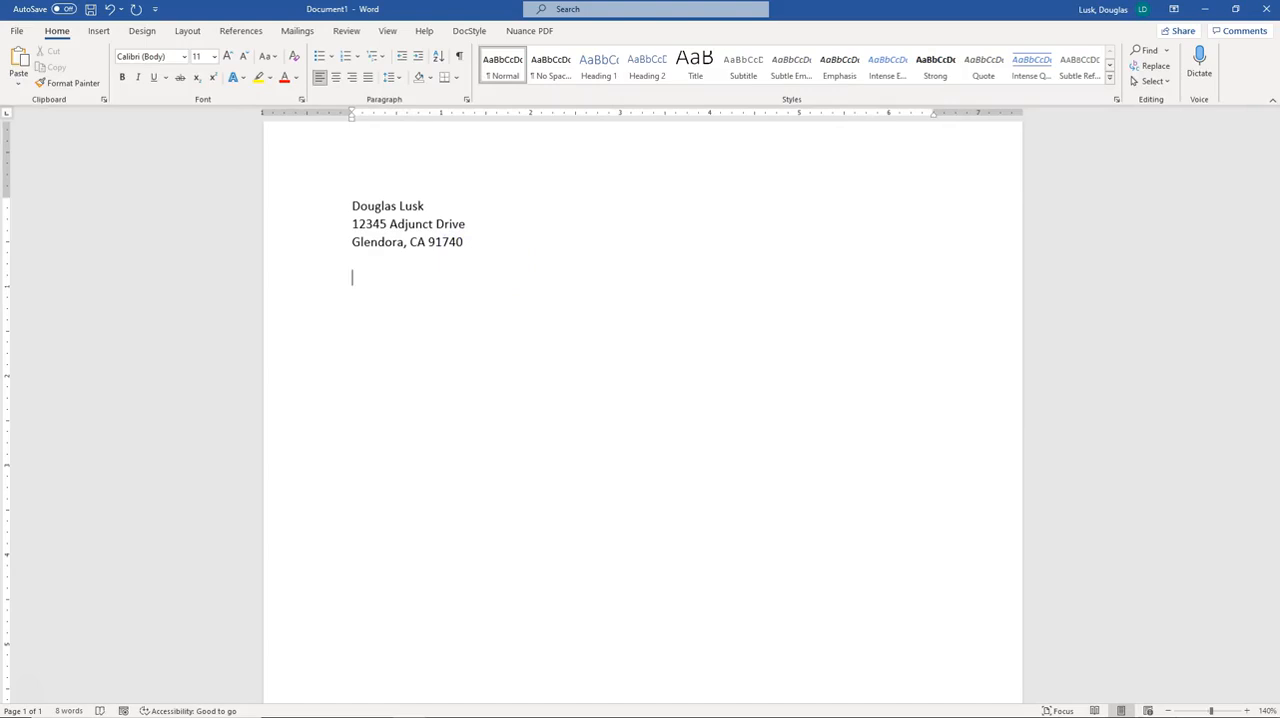
pyautogui.write('Janu')
pyautogui.press('Return')
pyautogui.write('1')
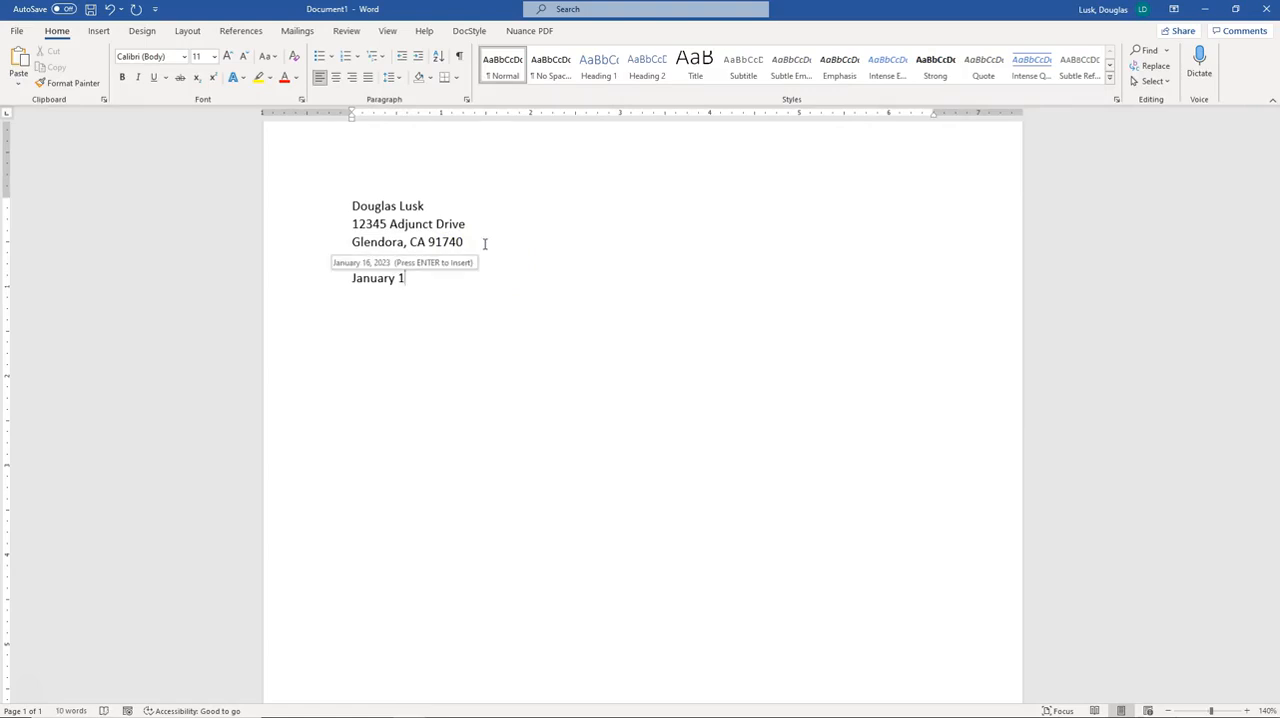
pyautogui.press('Return')
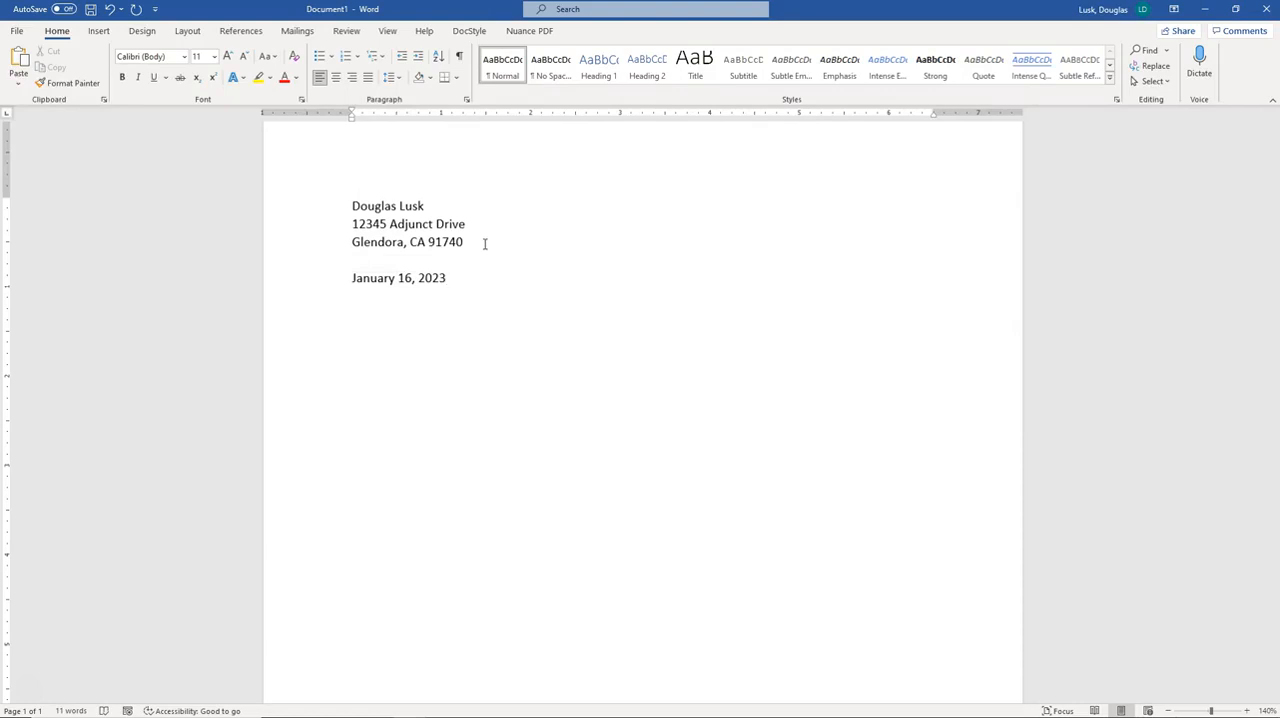
pyautogui.press('Return')
pyautogui.press('Return')
pyautogui.press('BackSpace')
pyautogui.press('BackSpace')
pyautogui.press('BackSpace')
pyautogui.press('BackSpace')
pyautogui.press('BackSpace')
pyautogui.press('BackSpace')
pyautogui.press('BackSpace')
pyautogui.press('BackSpace')
pyautogui.press('BackSpace')
pyautogui.press('BackSpace')
pyautogui.press('BackSpace')
pyautogui.press('BackSpace')
pyautogui.press('BackSpace')
pyautogui.press('BackSpace')
pyautogui.press('BackSpace')
pyautogui.press('BackSpace')
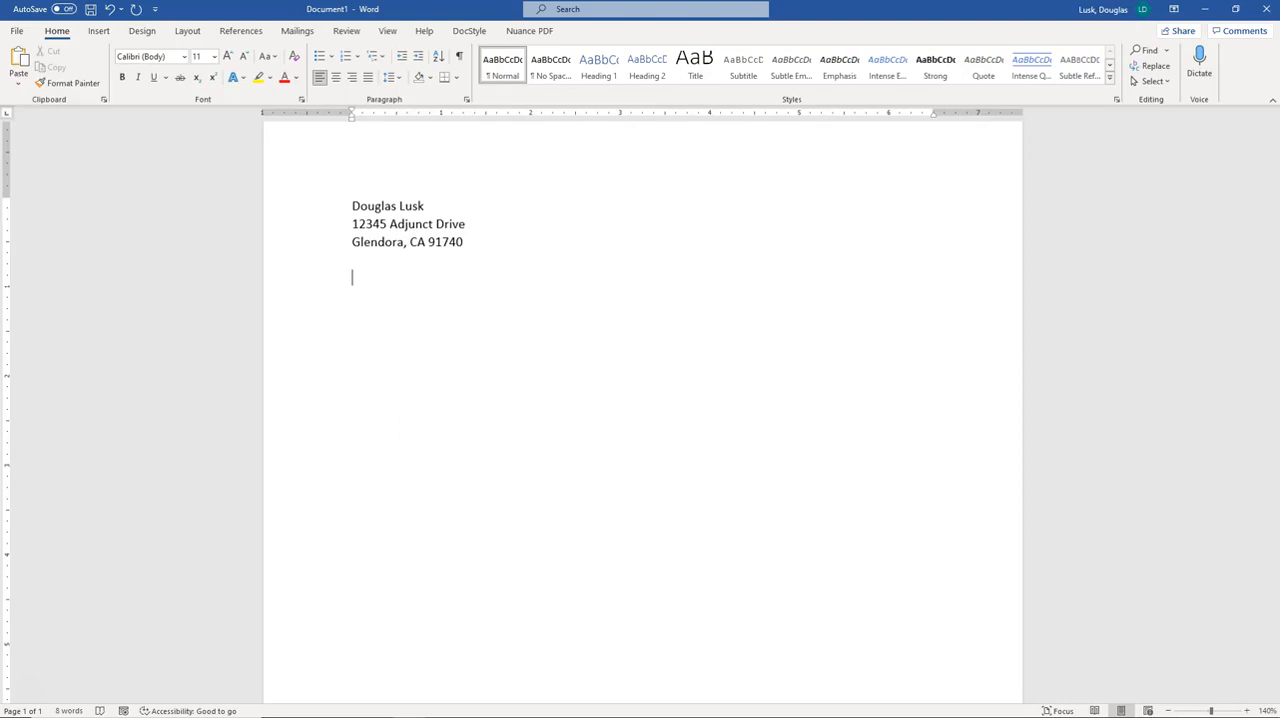
# Insert the current date with Date & Time in the January 16, 2023 format
pyautogui.click(98, 30)
pyautogui.click(990, 65)
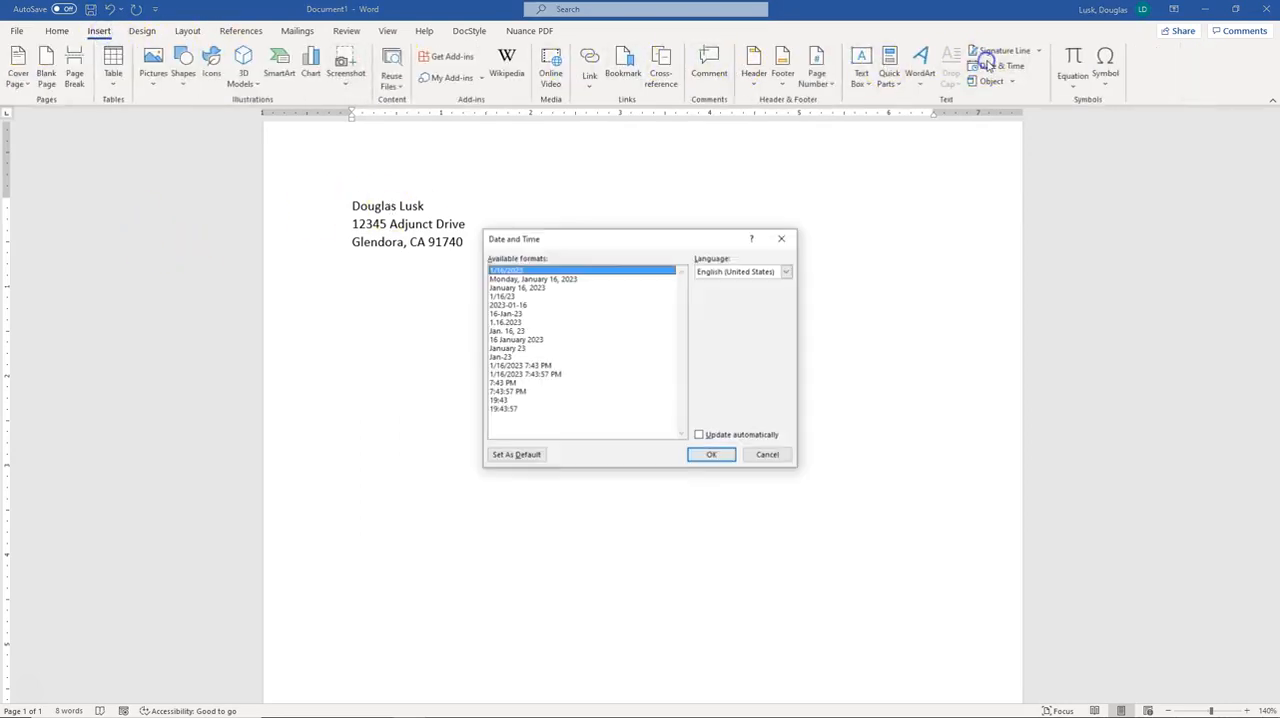
pyautogui.click(540, 287)
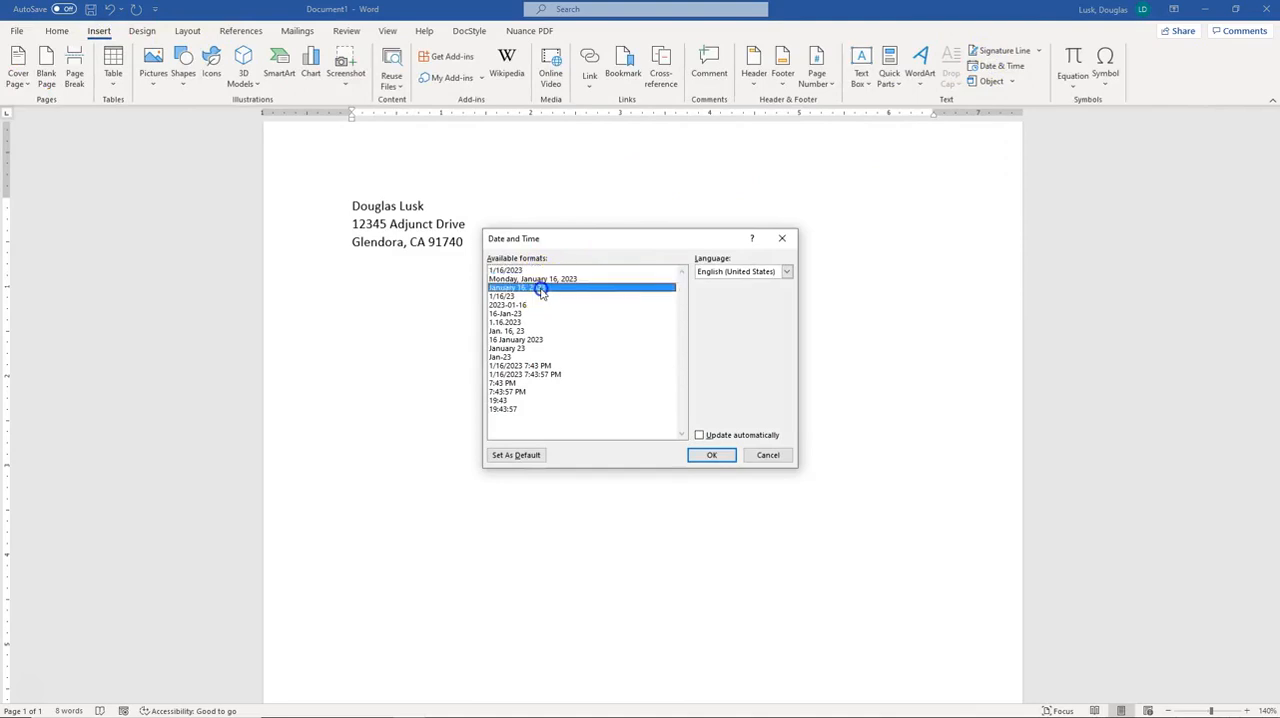
pyautogui.click(711, 455)
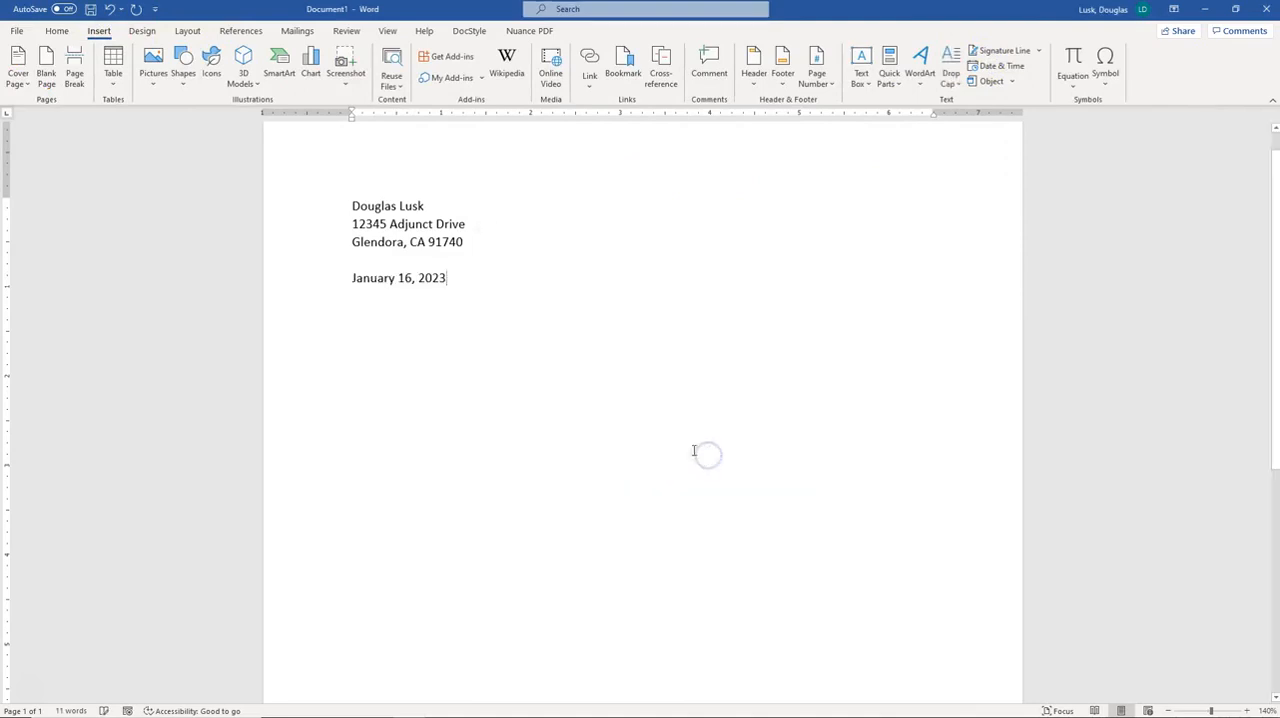
# Type the recipient's name followed by Esq. two lines below the date
pyautogui.press('Return')
pyautogui.press('Return')
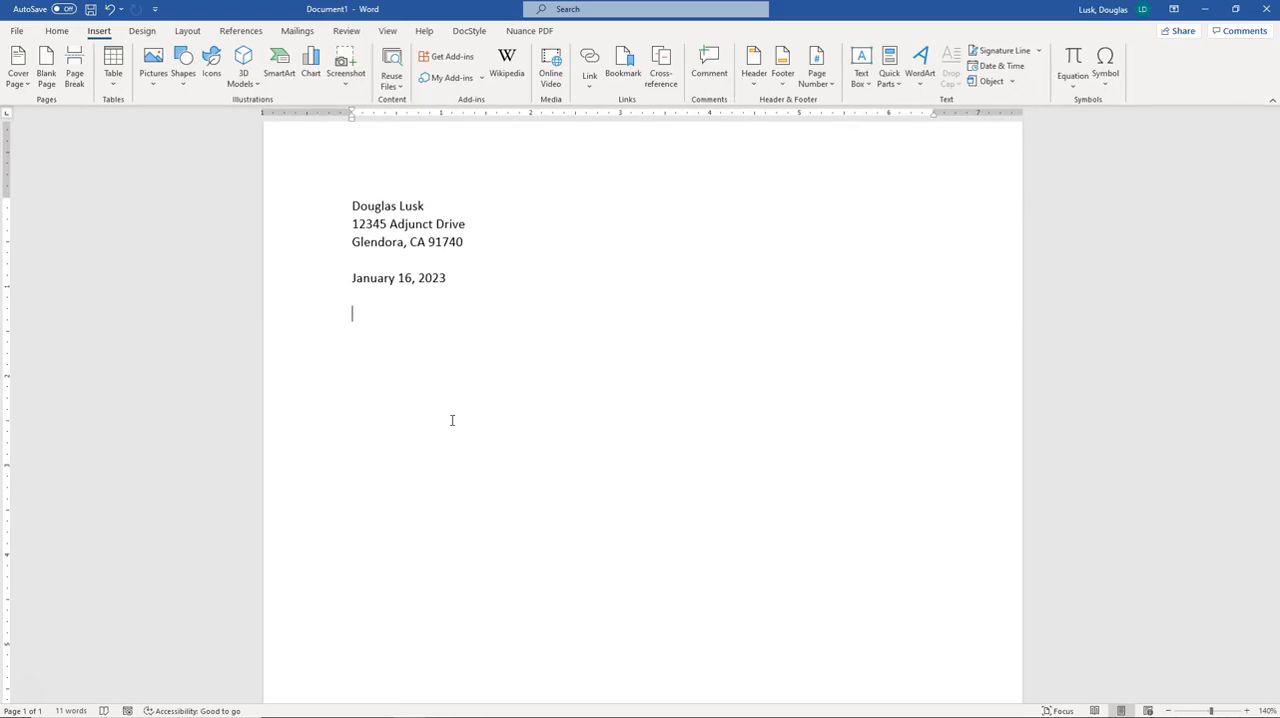
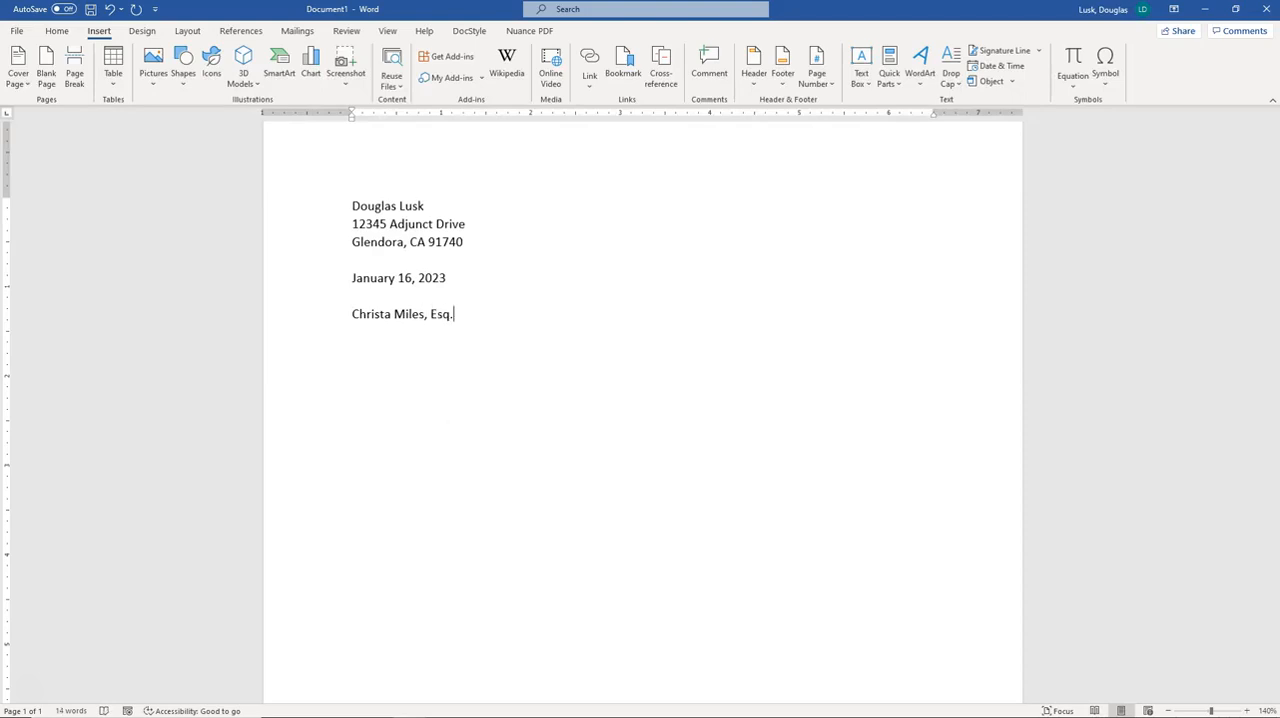
# Add the recipient's firm name, Miles & Hatcher LLP, on the next line
pyautogui.press('Return')
pyautogui.write('Miles')
pyautogui.write(' &')
pyautogui.write('As')
pyautogui.press('BackSpace')
pyautogui.press('BackSpace')
pyautogui.write('Hatcher LLP')
pyautogui.press('Return')
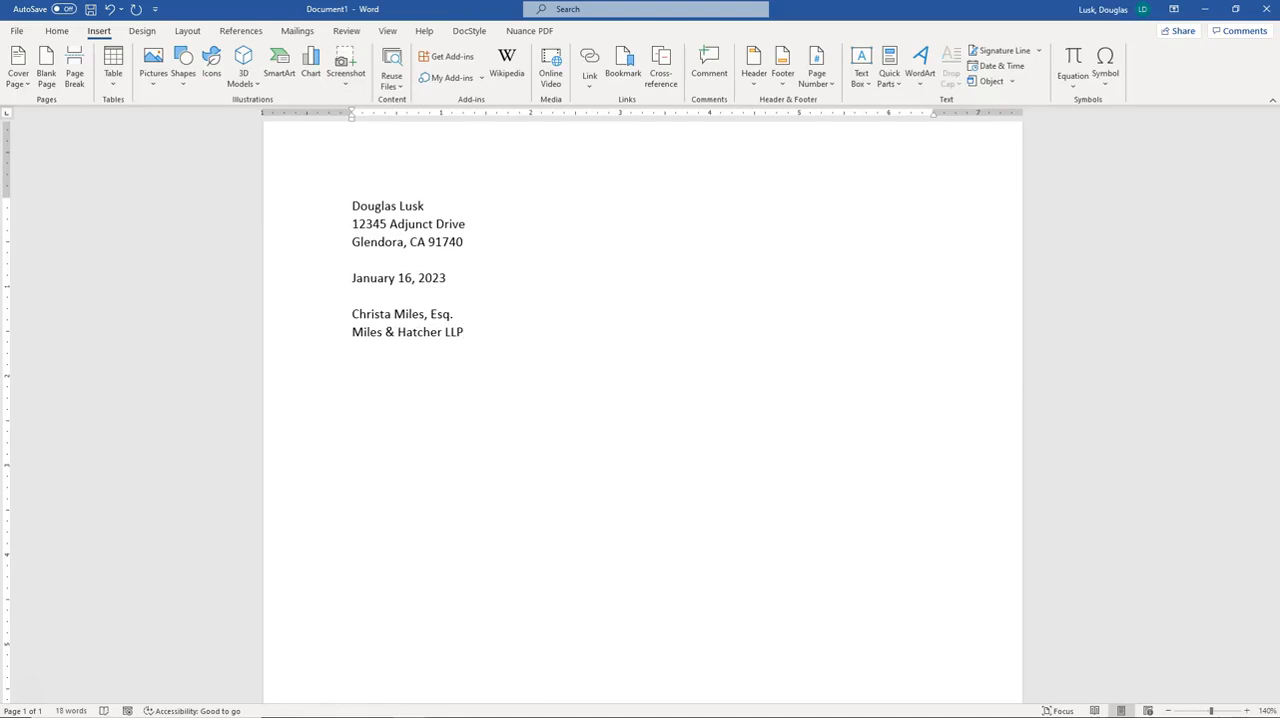
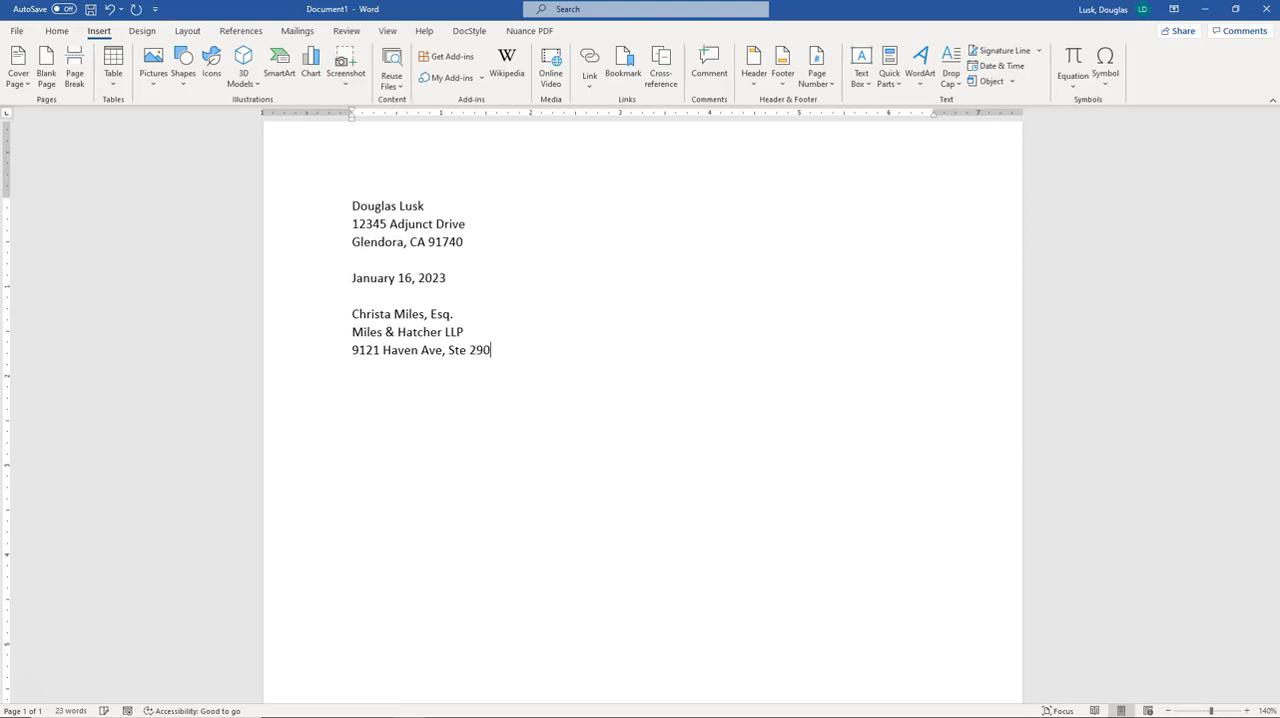
# Enter the firm's street address with suite number and its city and state on the following lines
pyautogui.press('Return')
pyautogui.write('Rancho Cucamonga, CA')
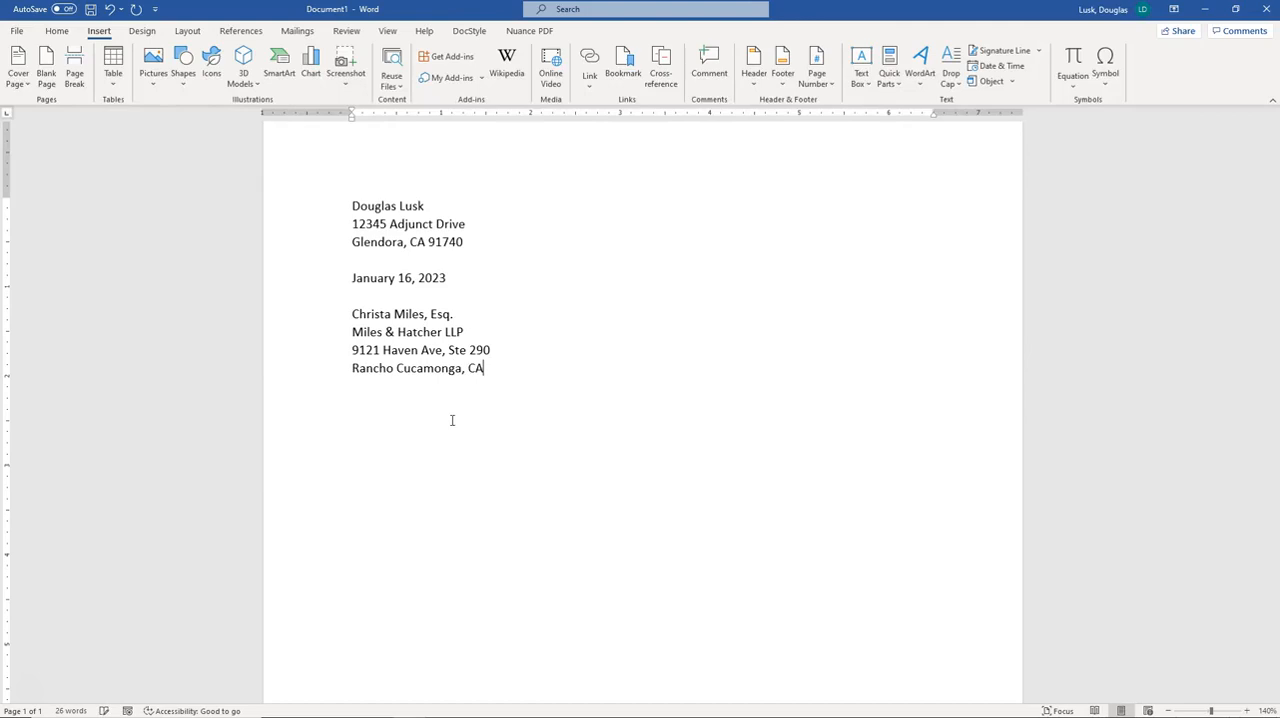
pyautogui.write(' 91730-5454')
# Finish the firm's city line with its five-digit ZIP code, dropping the extended ZIP+4 digits
pyautogui.press('Return')
pyautogui.press('Return')
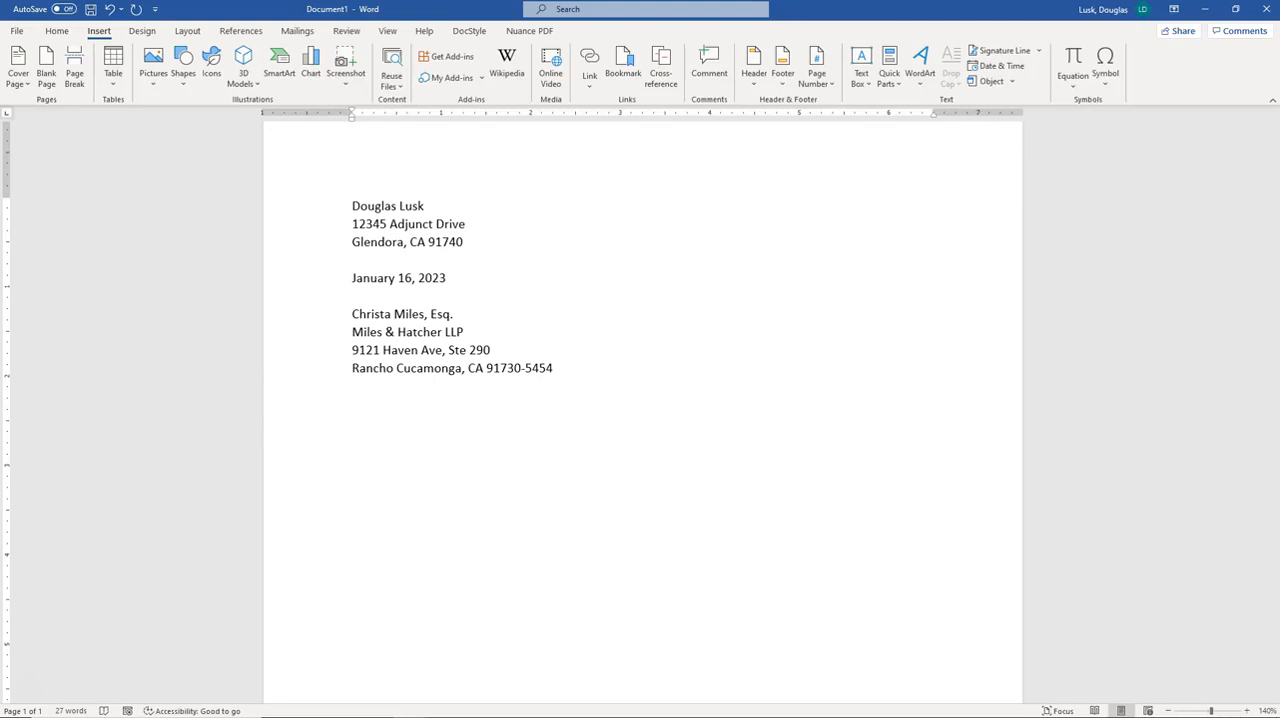
pyautogui.click(560, 367)
pyautogui.press('BackSpace')
pyautogui.press('BackSpace')
pyautogui.press('BackSpace')
pyautogui.press('BackSpace')
pyautogui.press('BackSpace')
# Type the salutation 'Dear Mx.' with the recipient's surname and a comma, followed by a blank line
pyautogui.press('Return')
pyautogui.press('Return')
pyautogui.write('Hey')
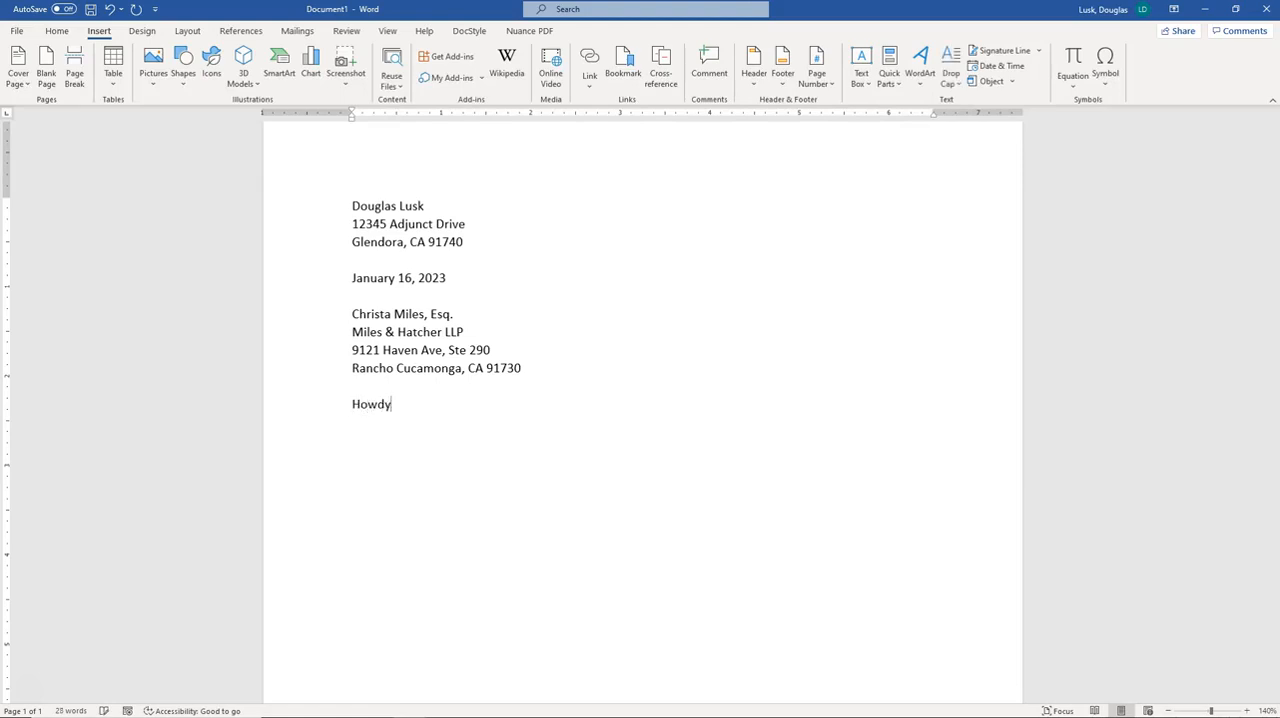
pyautogui.write(' ello')
pyautogui.press('BackSpace')
pyautogui.press('BackSpace')
pyautogui.press('BackSpace')
pyautogui.press('BackSpace')
pyautogui.press('BackSpace')
pyautogui.write('Dear')
pyautogui.write(' Ms')
pyautogui.write('.')
pyautogui.press('BackSpace')
pyautogui.press('BackSpace')
pyautogui.write('x. Miles,')
pyautogui.press('Return')
pyautogui.press('Return')
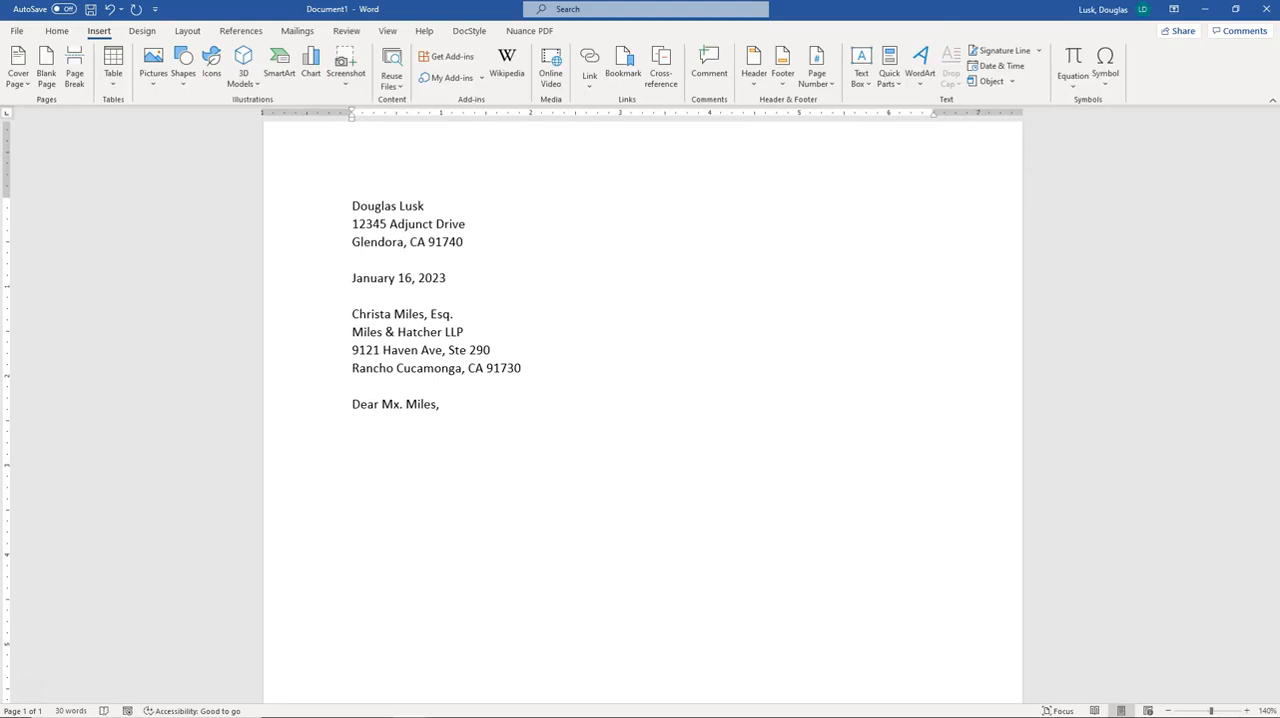
# Paste the letter body and split it into two paragraphs after the sentence ending 'with your firm.'
pyautogui.write('I am graduating June 2020 from College with a degree in Paralegal Studies, and I am a current member of the National Society for Legal Technology. I am seeking a position as a Paralegal with your firm. I believe that I will be an asset to your firm for several reasons. I have gained an enormous amount of knowledge in legal writing and legal research through clerkships with firms and volunteer work with Los Angeles Superior Court. I spent time in the courtroom representing a government agency and handled their small claims matters, my duties included but were not limited to; billing collecting, starting the small claims process with filing the sc-100 with court, obtaining and submitting proof of service and appearing for court. While clerking I had a broad range of project I assisted with which included assisting clerks with file maintenance, assisting with drafting motions and briefs for trial attorneys, obtaining forms from the public and I sat in on and learned the process for Unlawful Detainer. My former employer and volunteer supervisor are both willing to speak to you about my skills and abilities. Thank you for your consideration of me for this position and I hope we can meet soon to discuss this opportunity.')
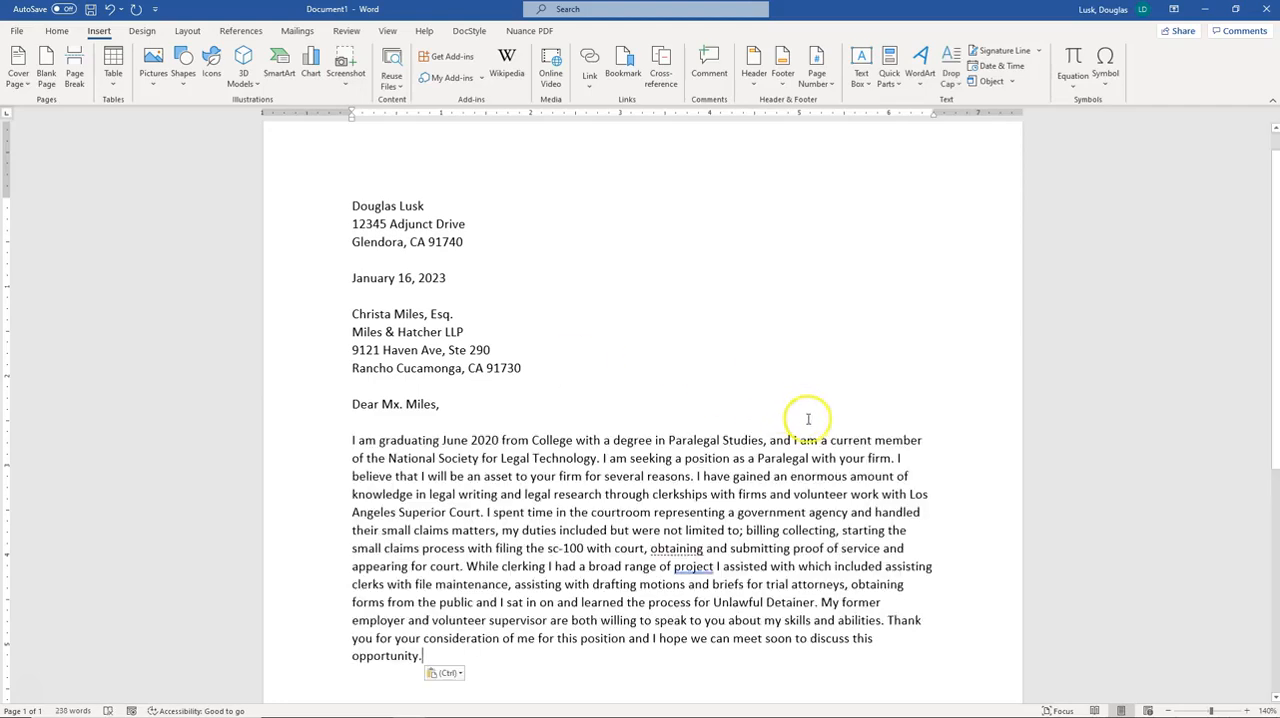
pyautogui.click(898, 458)
pyautogui.press('Return')
pyautogui.press('Return')
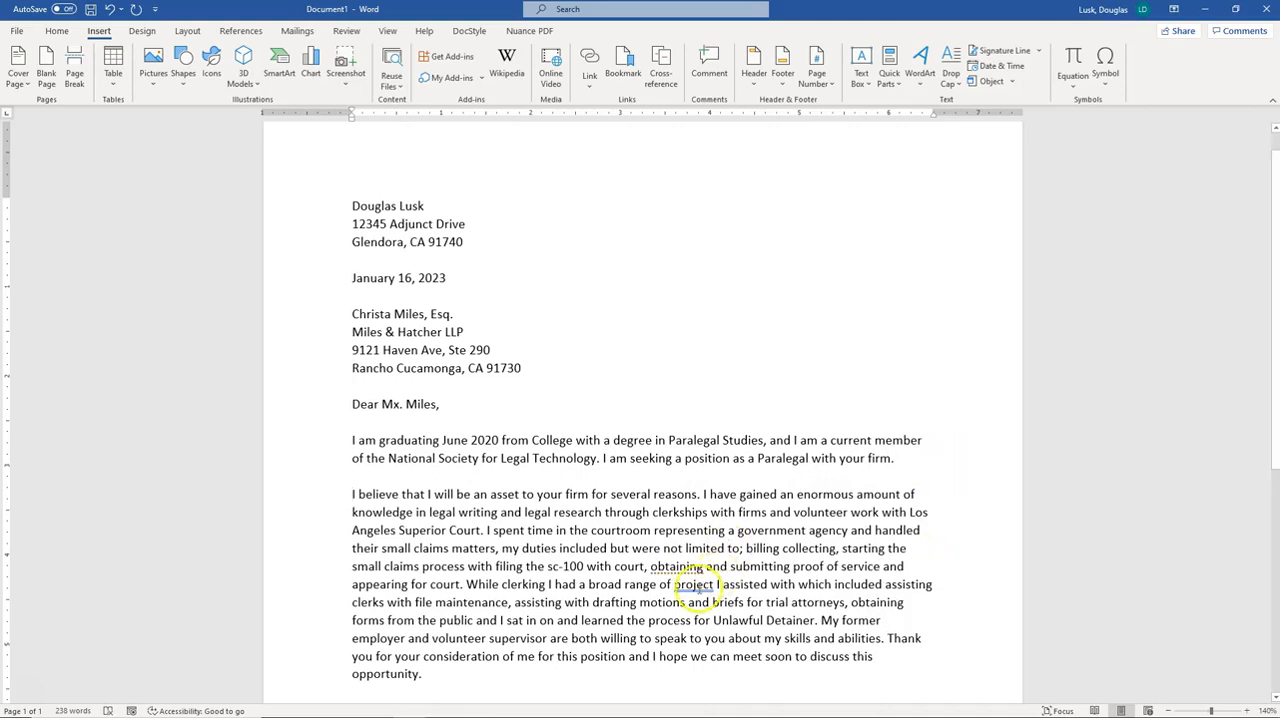
# Accept the grammar suggestion adding a comma after 'obtaining' in the second paragraph
pyautogui.scroll(-2, 710, 570)
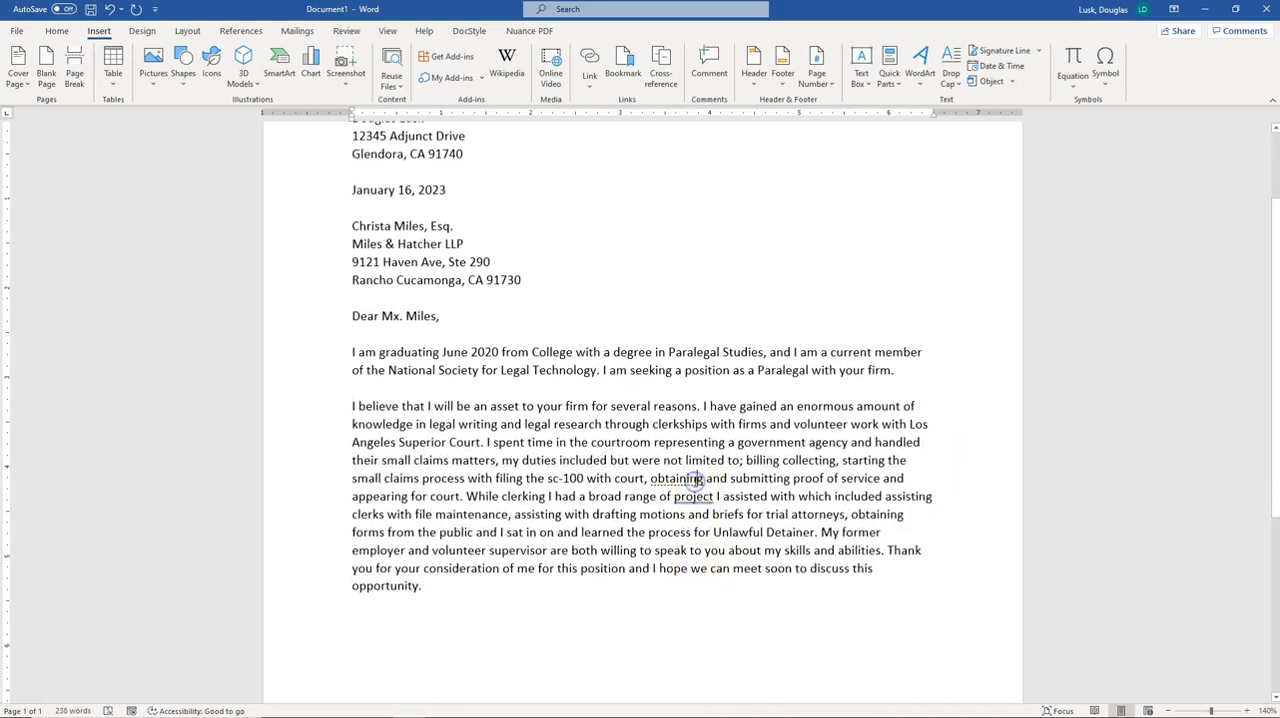
pyautogui.rightClick(694, 480)
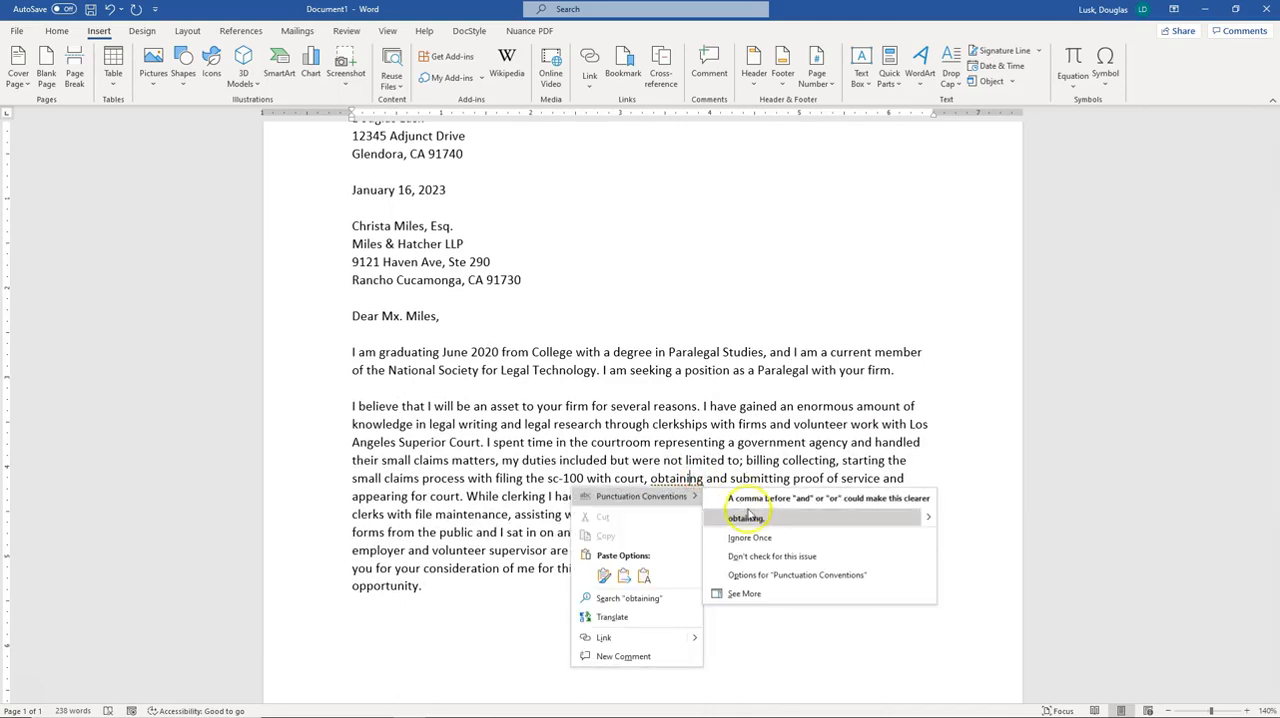
pyautogui.click(750, 520)
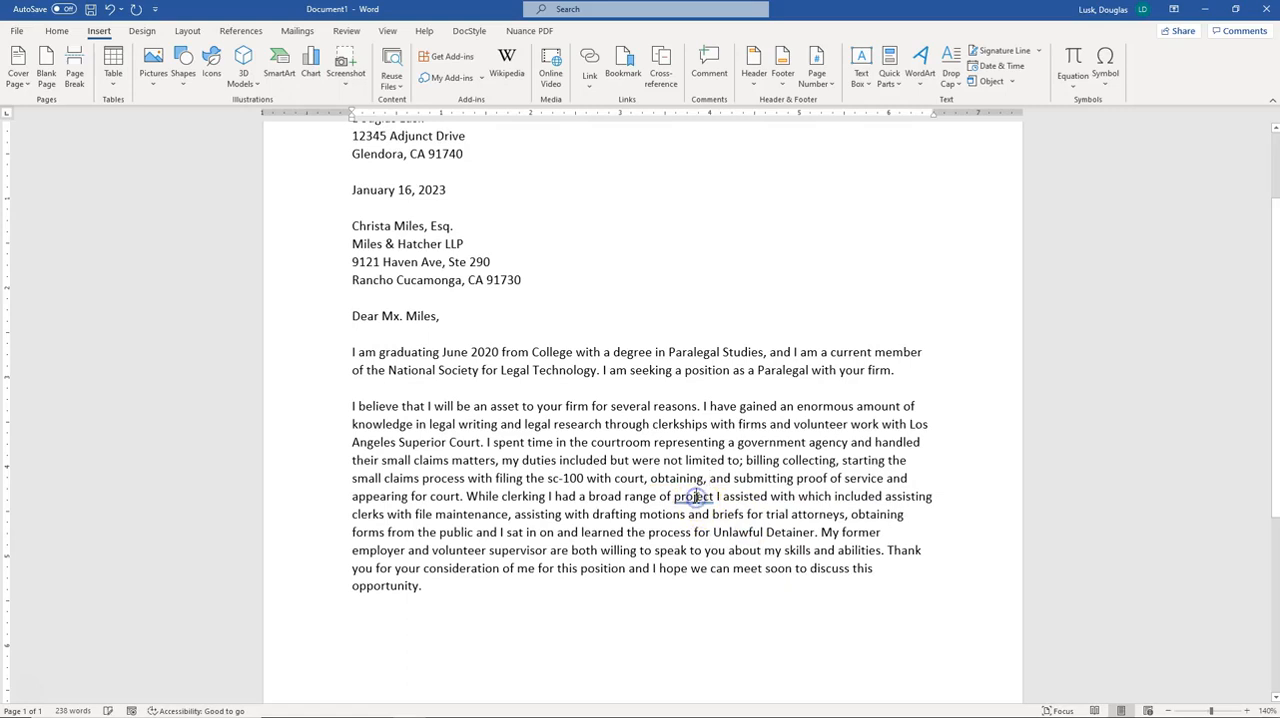
# Accept the grammar suggestion adding a comma after 'project' in the second body paragraph
pyautogui.rightClick(693, 496)
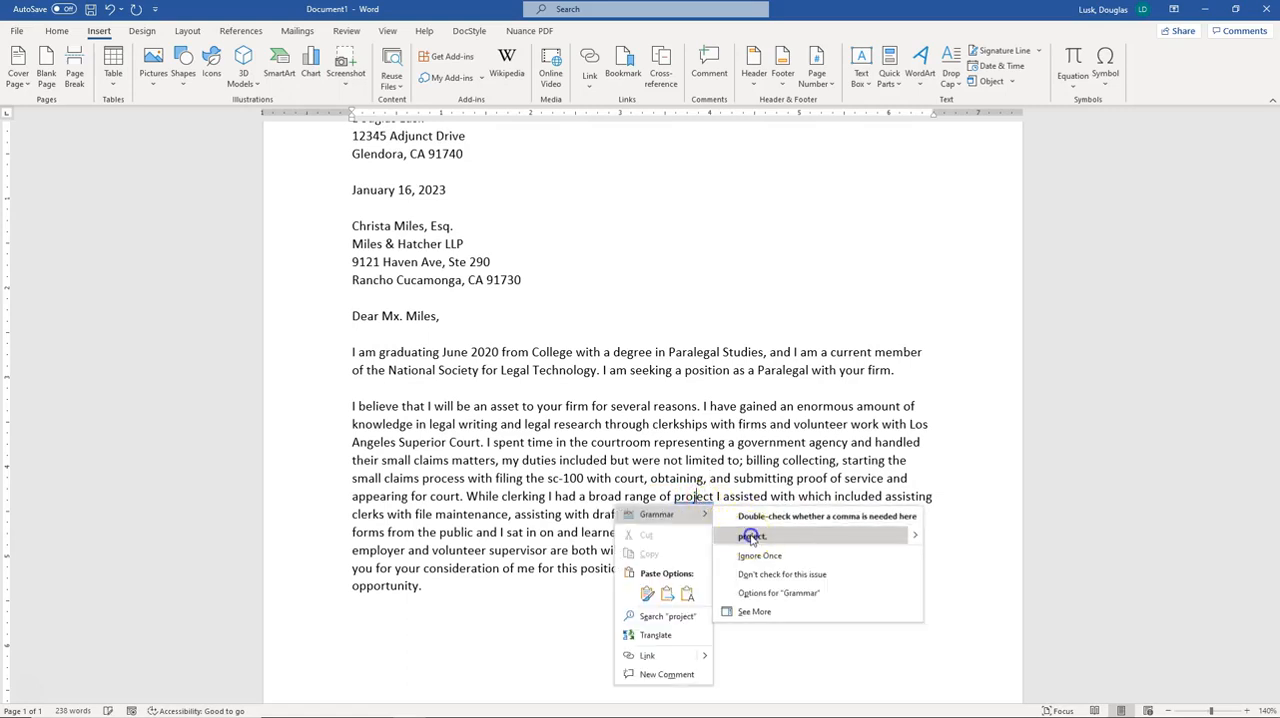
pyautogui.click(750, 536)
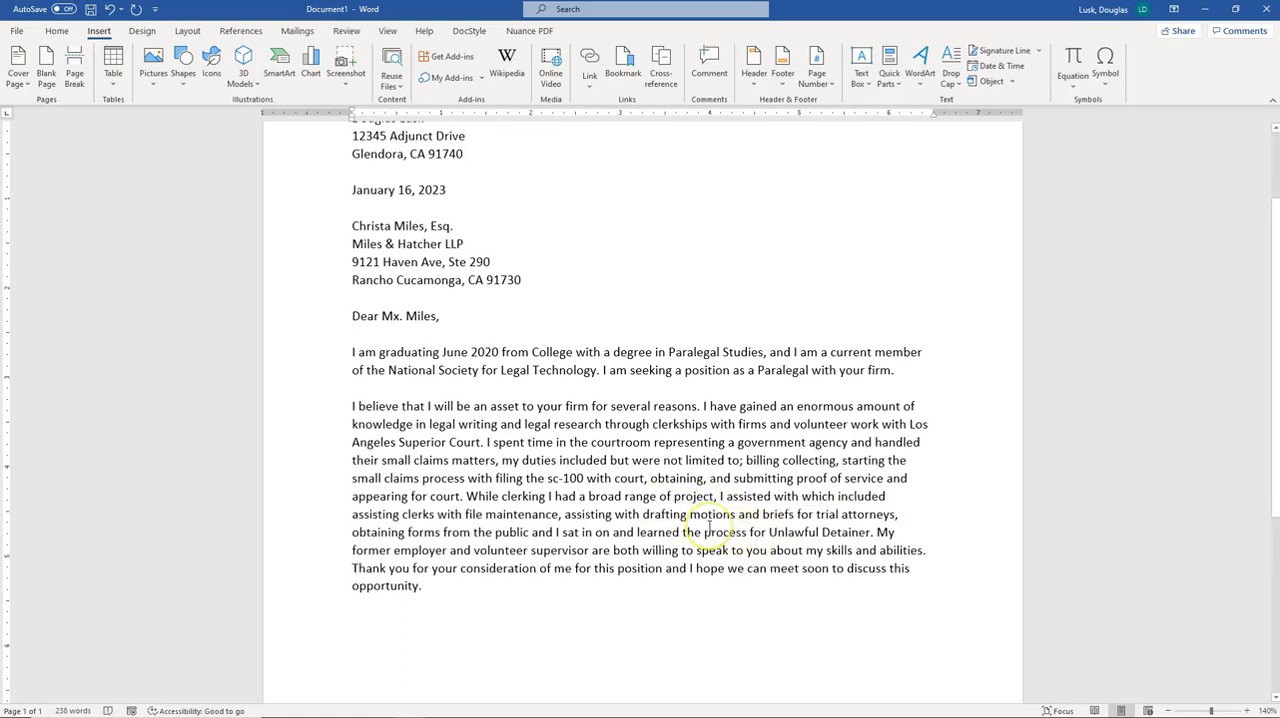
# Split the second body paragraph after 'Unlawful Detainer.' so 'My former employer…' starts a new paragraph
pyautogui.click(876, 532)
pyautogui.press('Return')
pyautogui.press('Return')
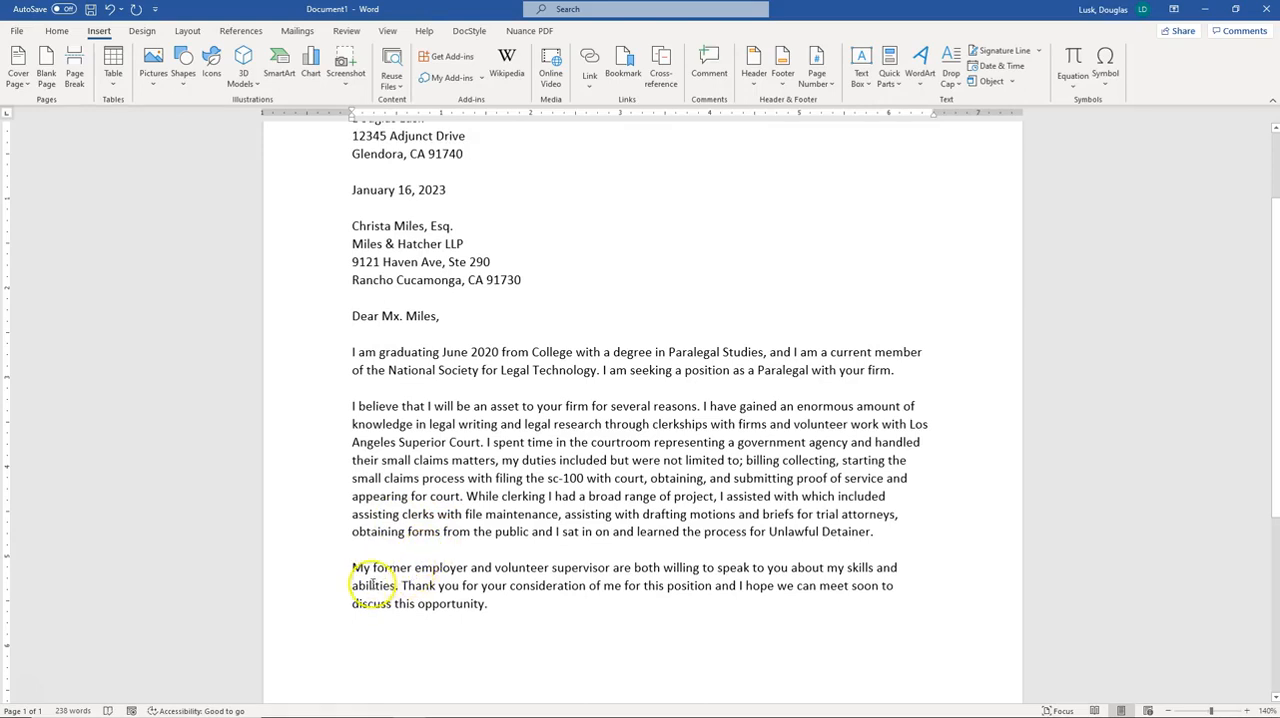
pyautogui.scroll(2, 362, 583)
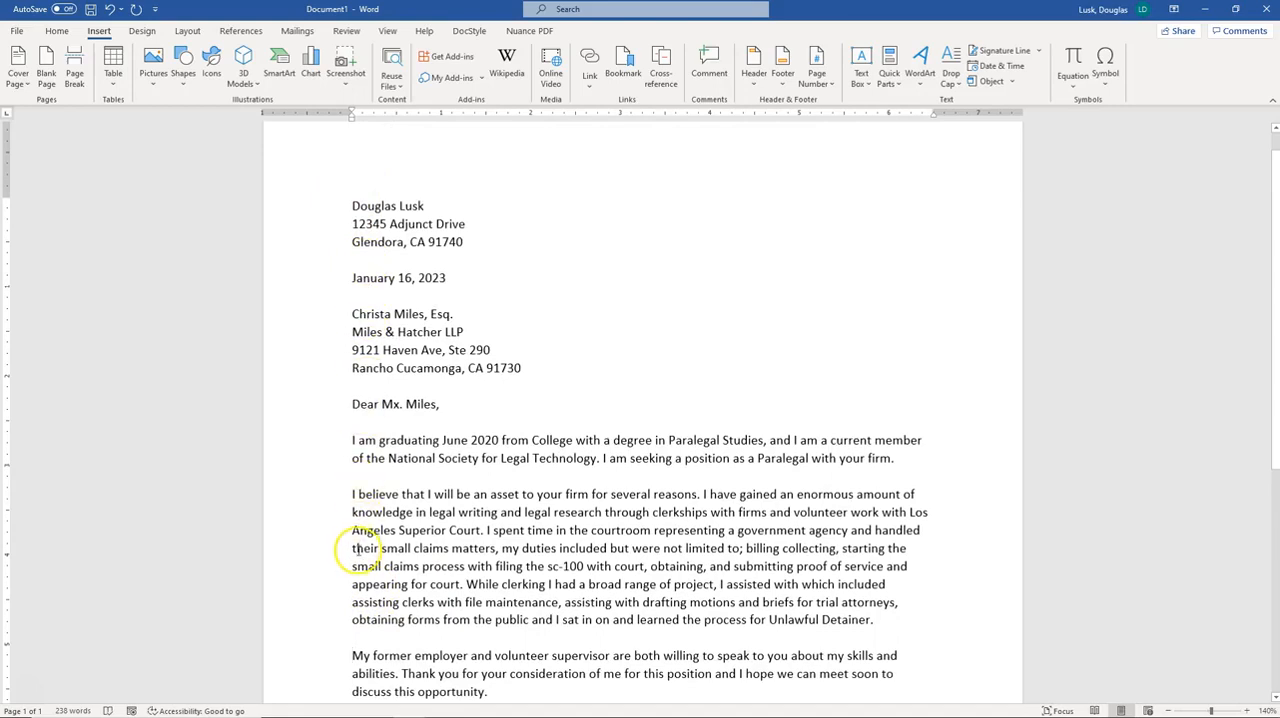
pyautogui.scroll(-4, 352, 594)
# Add the closing 'Sincerely,' on a new line after the final paragraph
pyautogui.click(521, 472)
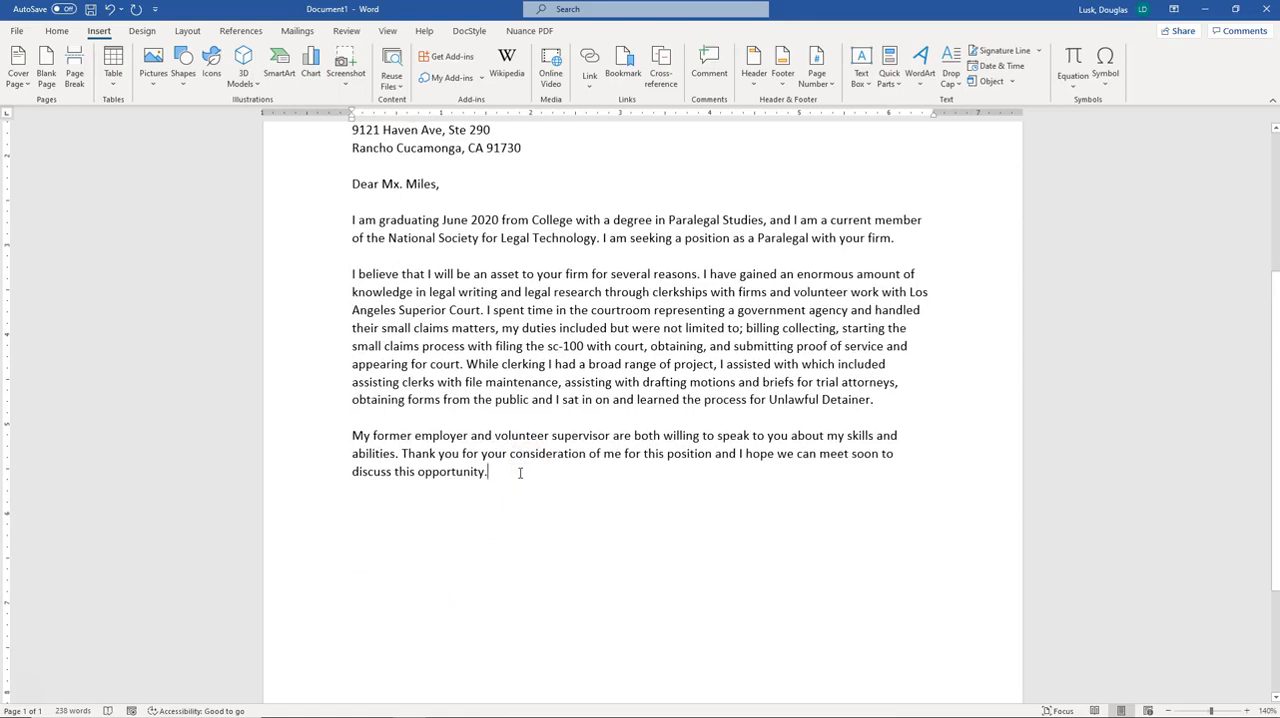
pyautogui.press('Return')
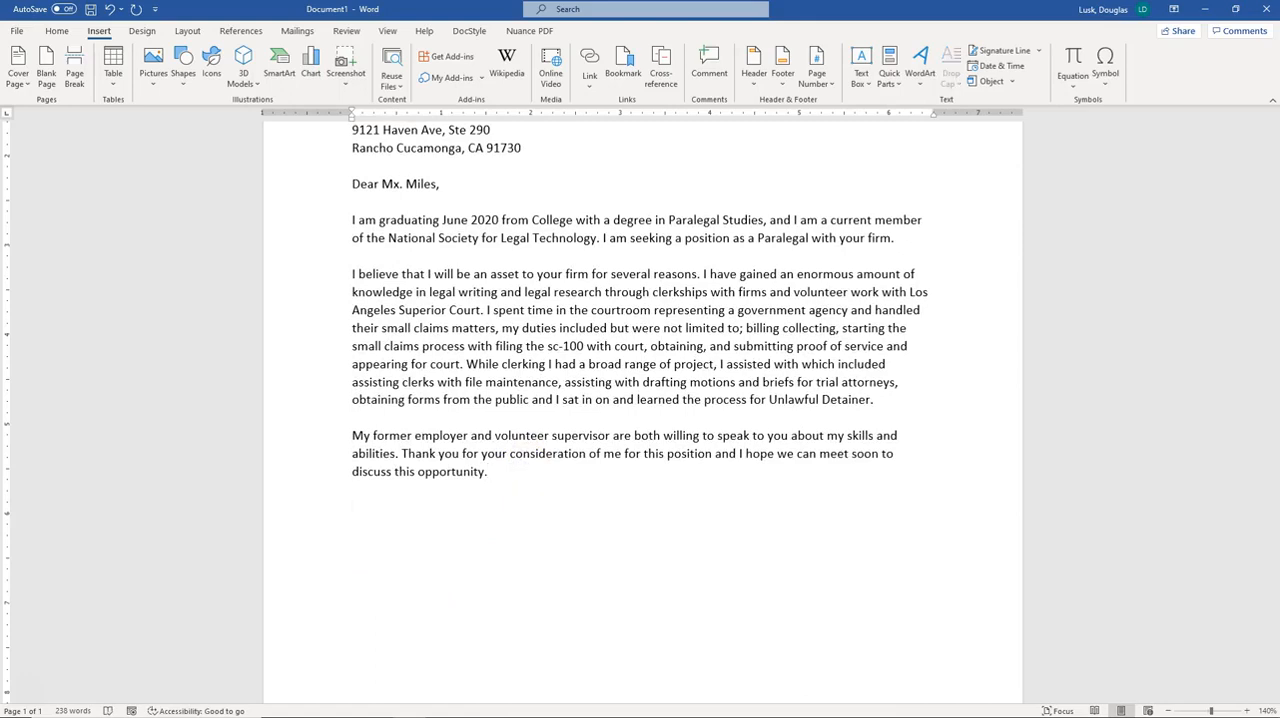
pyautogui.write('Cordially yours')
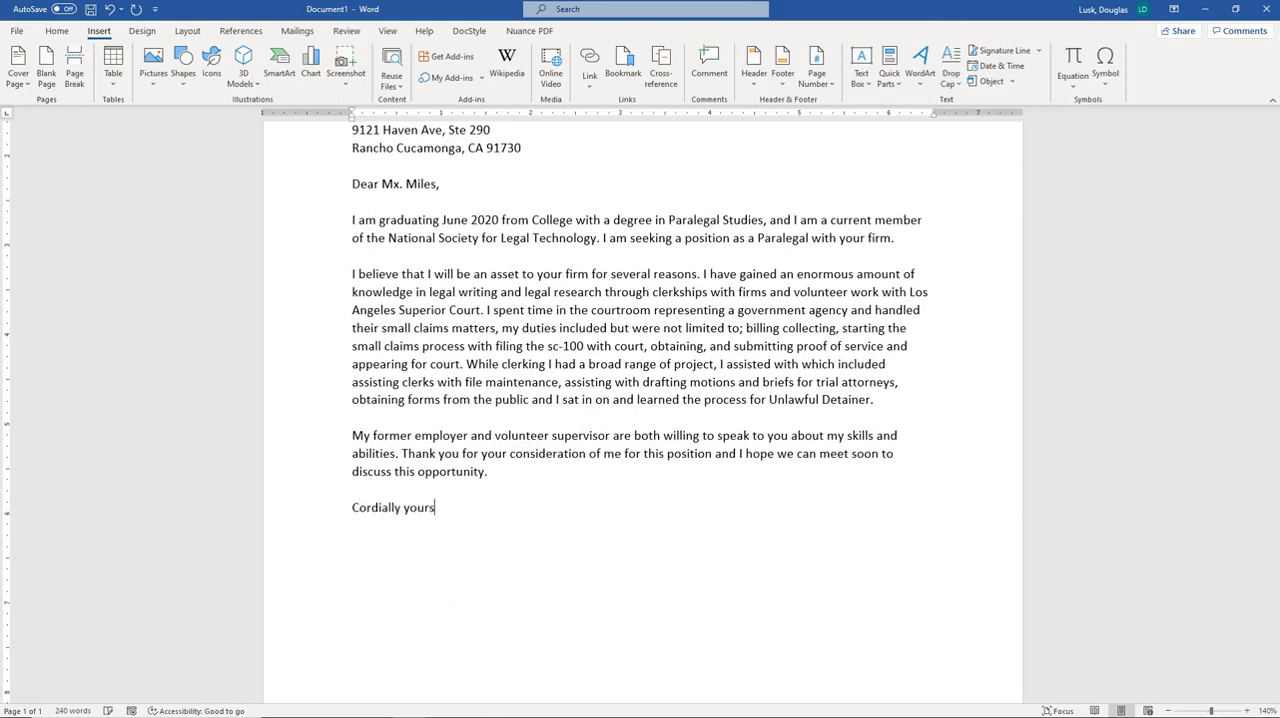
pyautogui.press('BackSpace')
pyautogui.press('BackSpace')
pyautogui.press('BackSpace')
pyautogui.press('BackSpace')
pyautogui.press('BackSpace')
pyautogui.press('BackSpace')
pyautogui.press('BackSpace')
pyautogui.press('BackSpace')
pyautogui.press('BackSpace')
pyautogui.press('BackSpace')
pyautogui.write('Sincer')
pyautogui.press('Return')
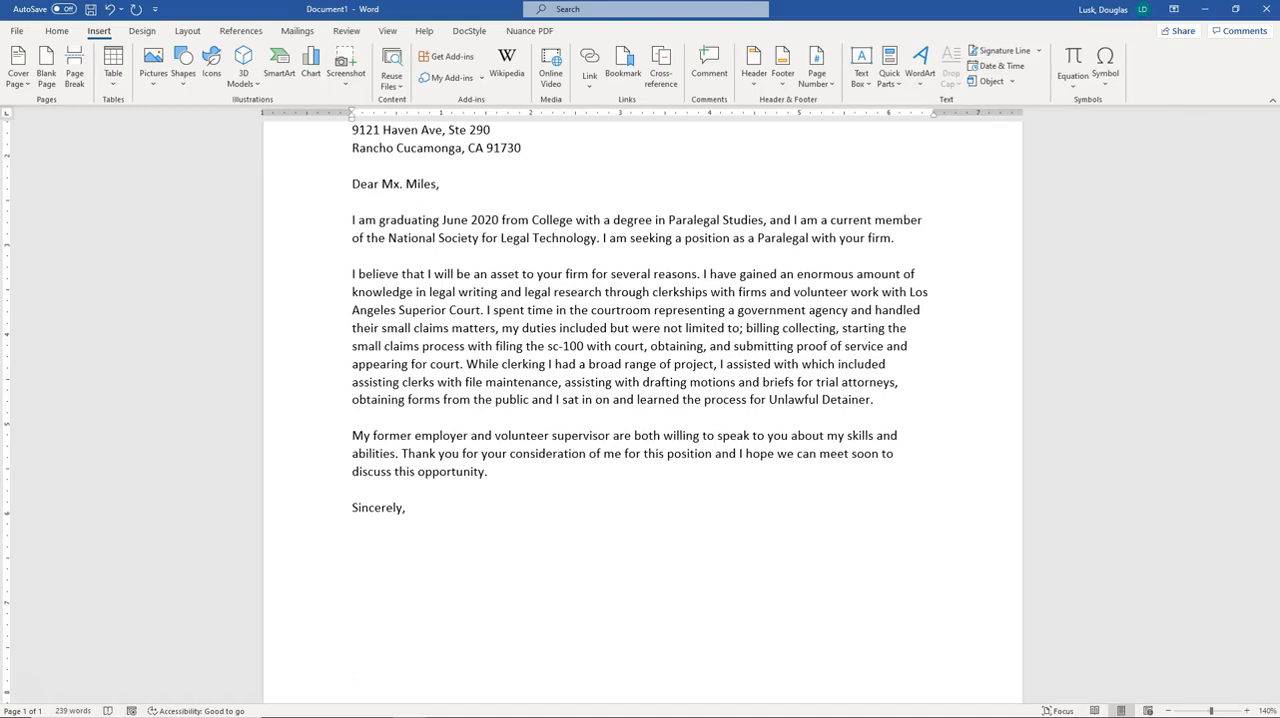
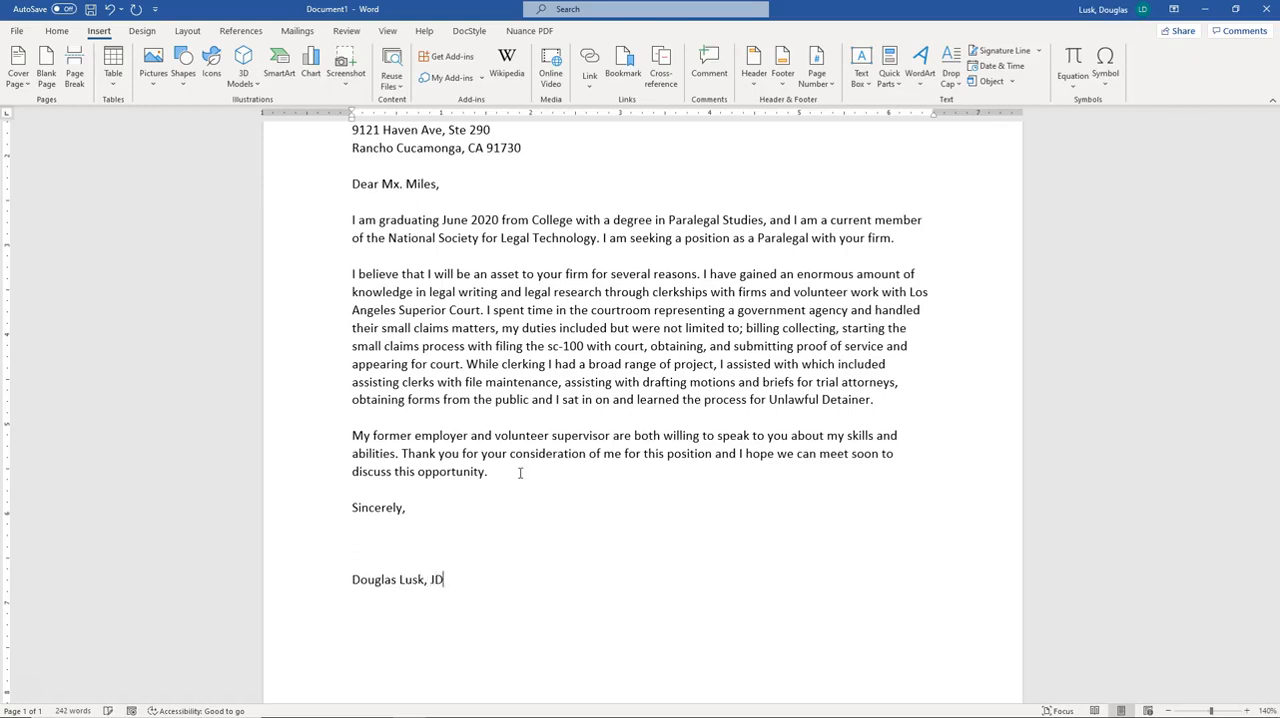
# Type the sender's full name followed by ', JD' as the signature line below the closing
pyautogui.write('JD')
# Insert an extra blank line between the closing and the signature name for signing space
pyautogui.click(379, 530)
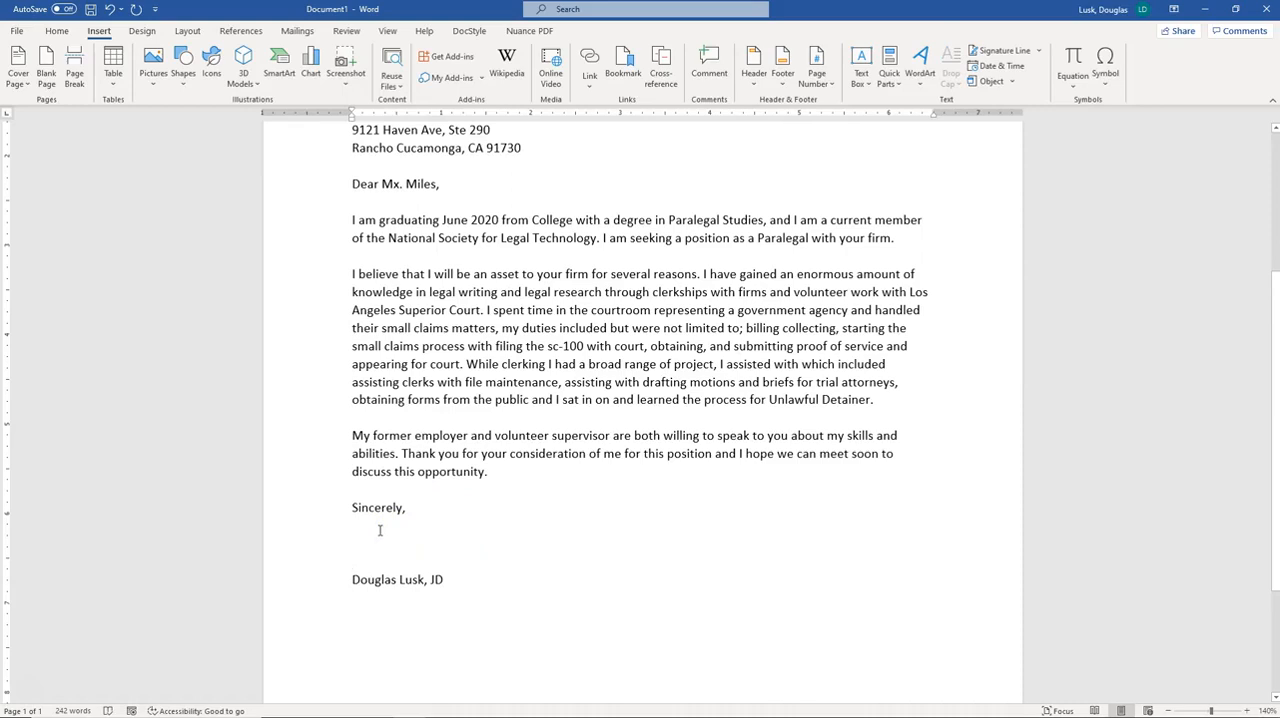
pyautogui.press('Return')
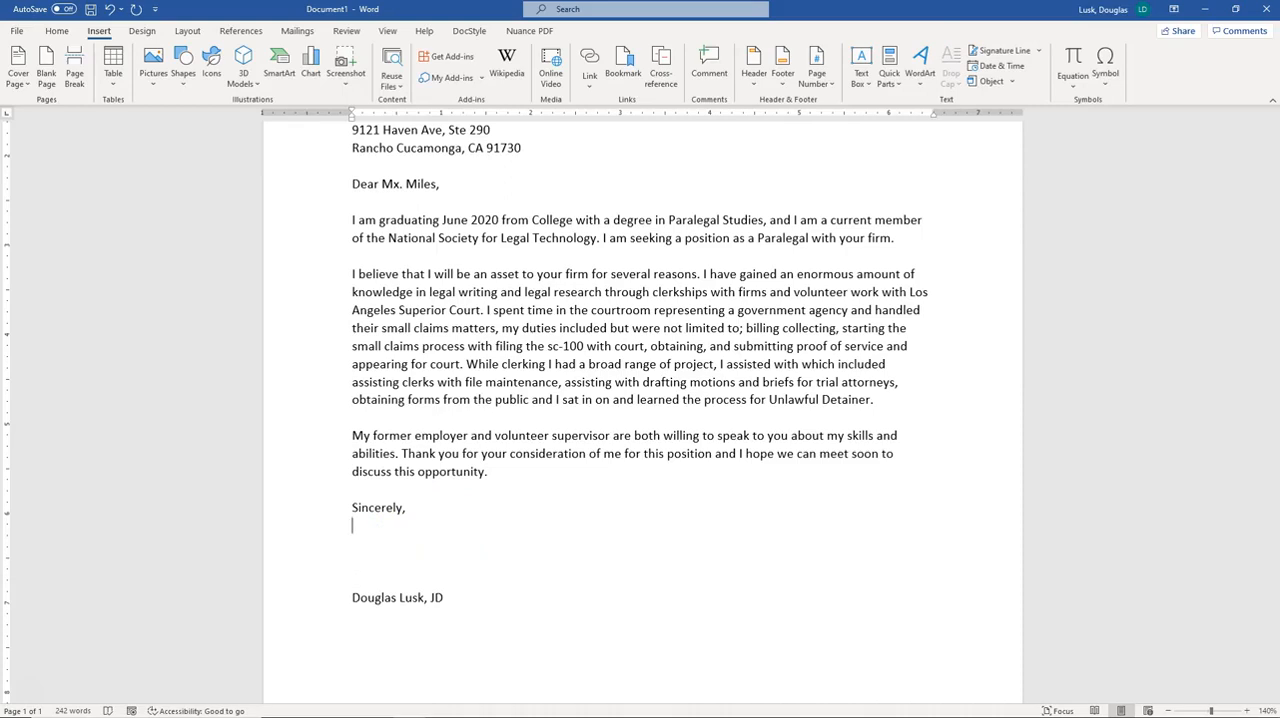
pyautogui.press('Down')
pyautogui.press('Down')
pyautogui.press('Down')
pyautogui.press('Down')
pyautogui.press('Up')
pyautogui.press('Up')
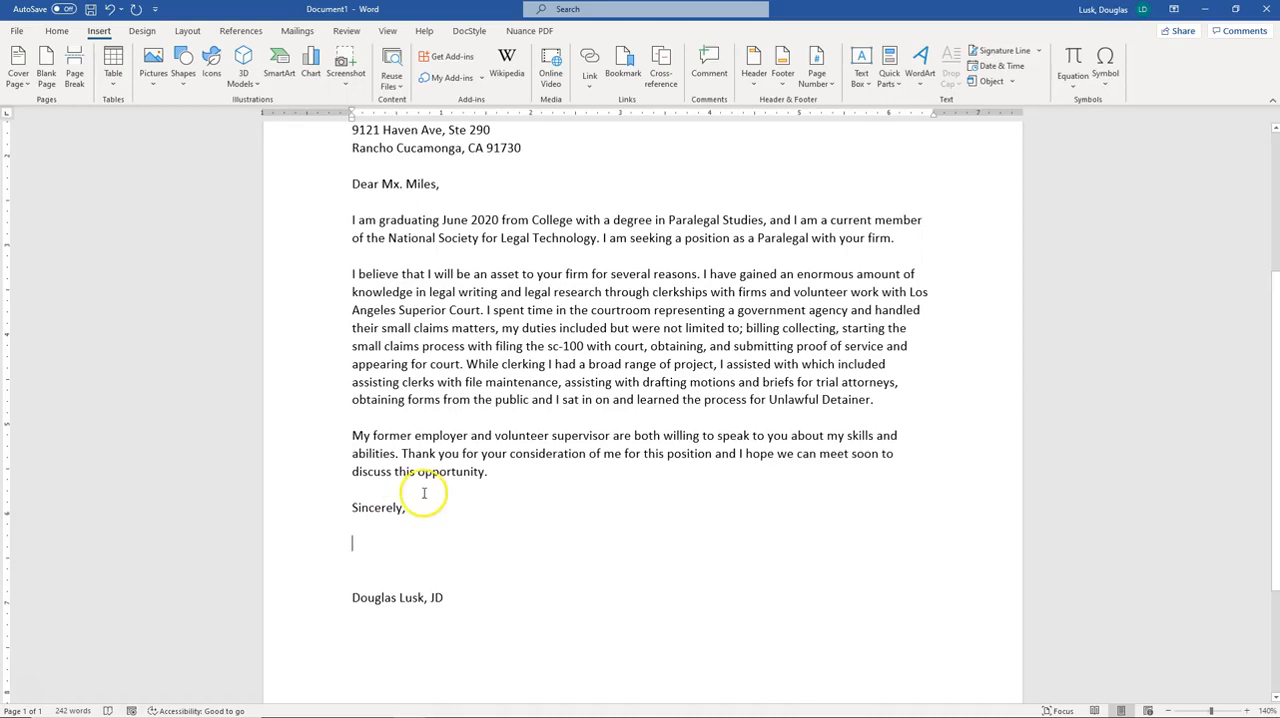
# Examine the sender and recipient address blocks line by line
pyautogui.scroll(-3, 469, 537)
pyautogui.scroll(2, 488, 498)
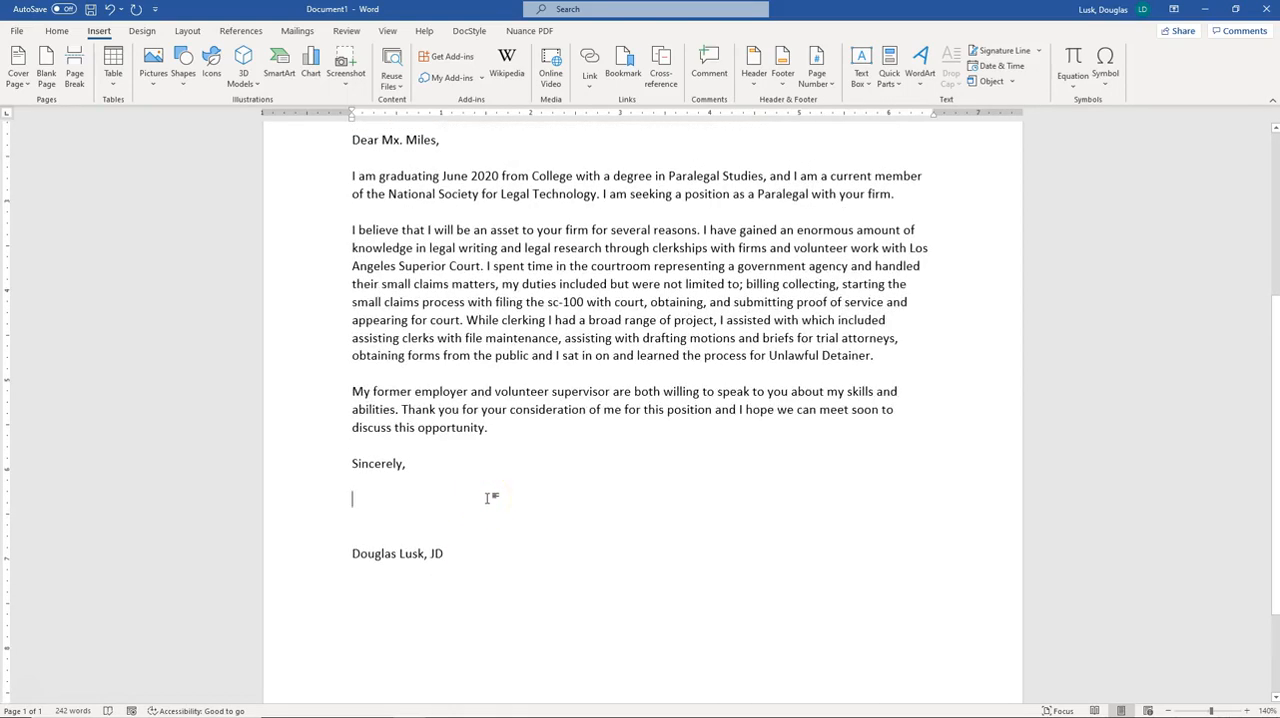
pyautogui.click(487, 499)
pyautogui.scroll(6, 488, 517)
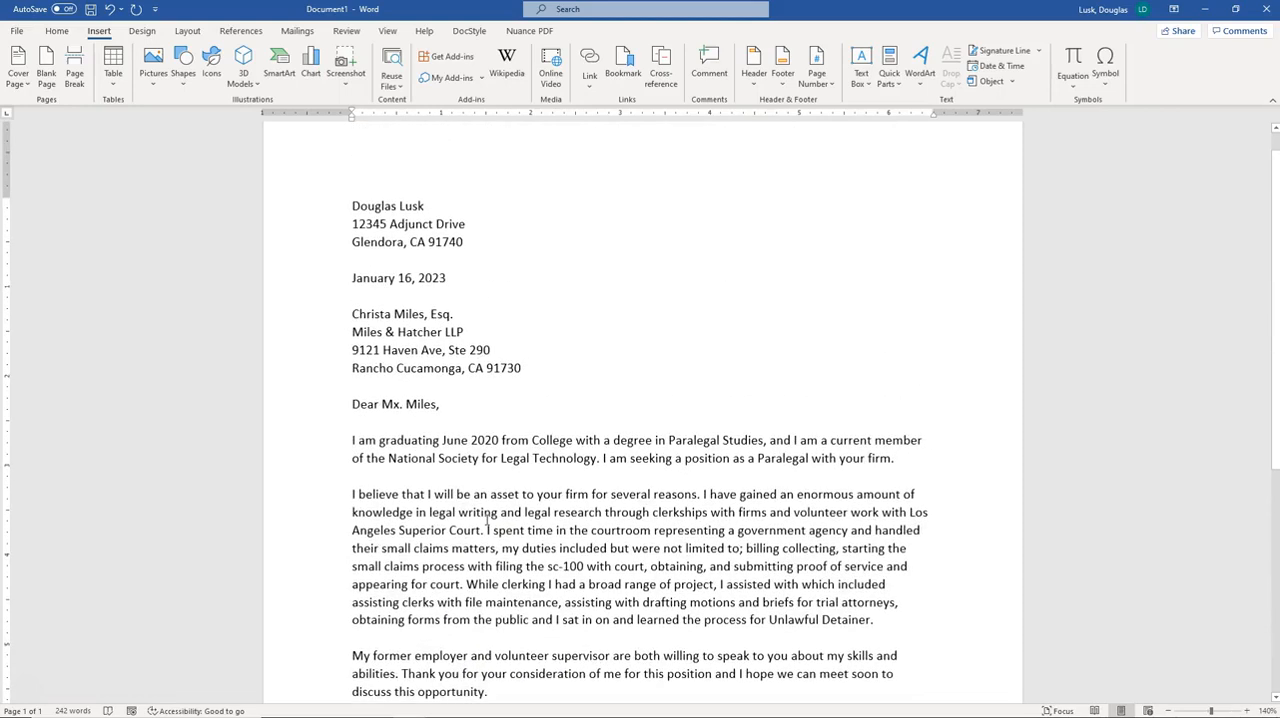
pyautogui.click(499, 262)
pyautogui.click(465, 239)
pyautogui.click(412, 206)
pyautogui.moveTo(412, 206); pyautogui.dragTo(441, 244)
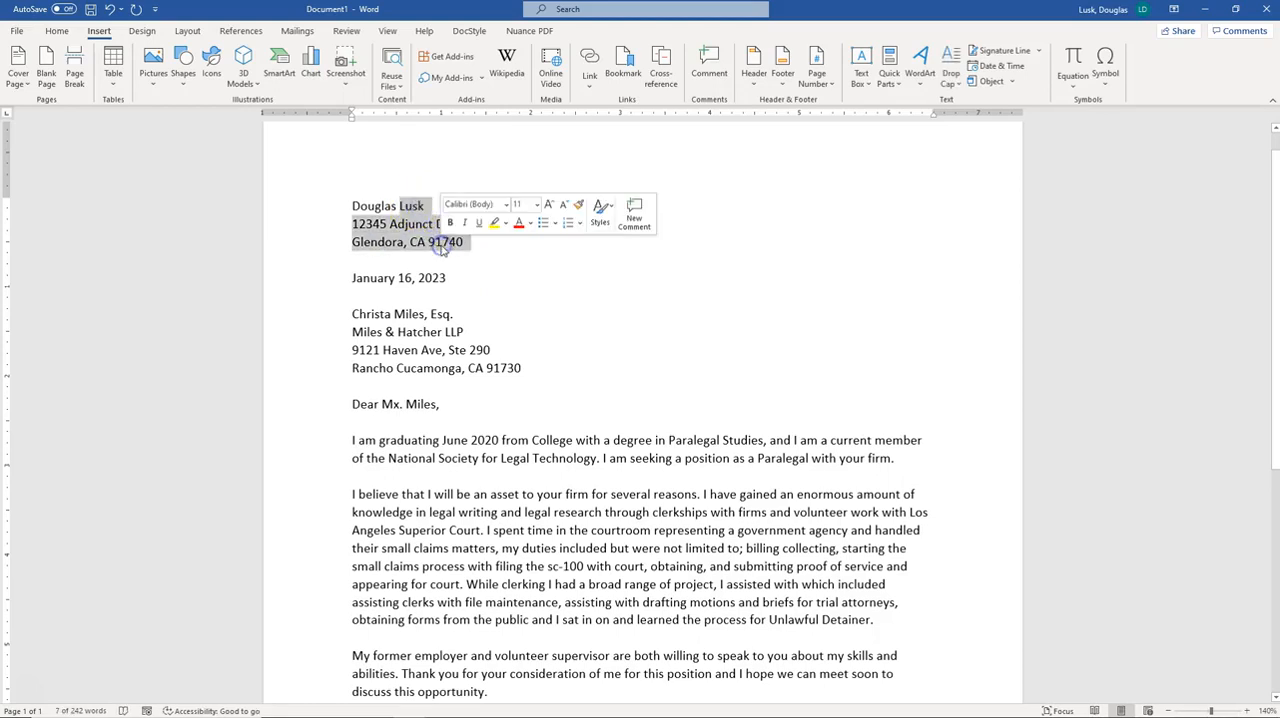
pyautogui.click(369, 261)
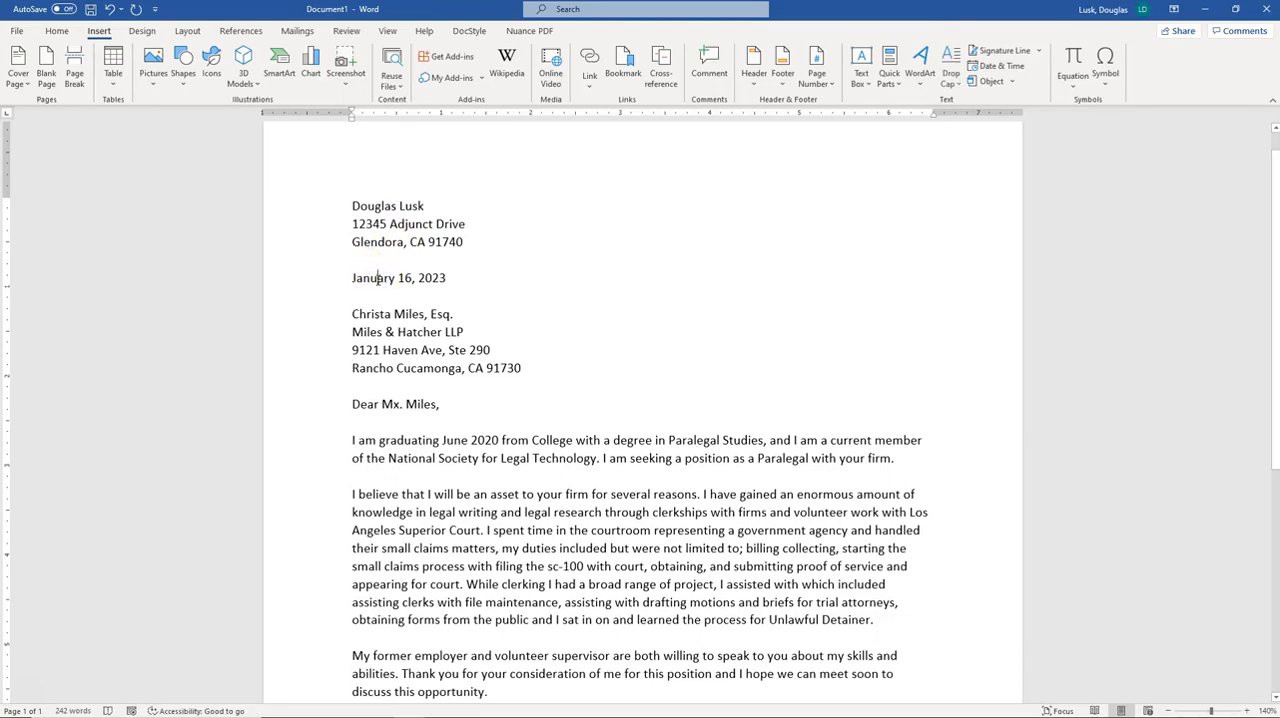
pyautogui.click(355, 296)
pyautogui.moveTo(350, 314)
pyautogui.mouseDown()
pyautogui.moveTo(466, 334)
pyautogui.moveTo(511, 370)
pyautogui.mouseUp()
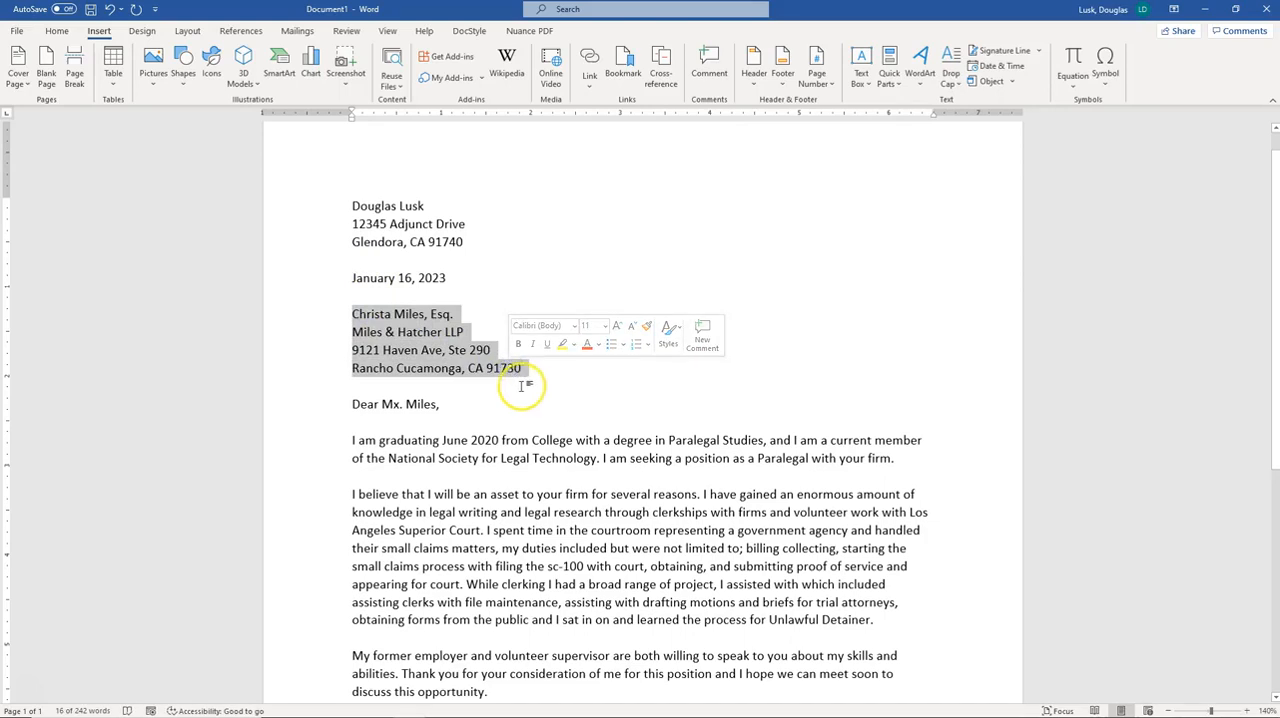
pyautogui.click(452, 313)
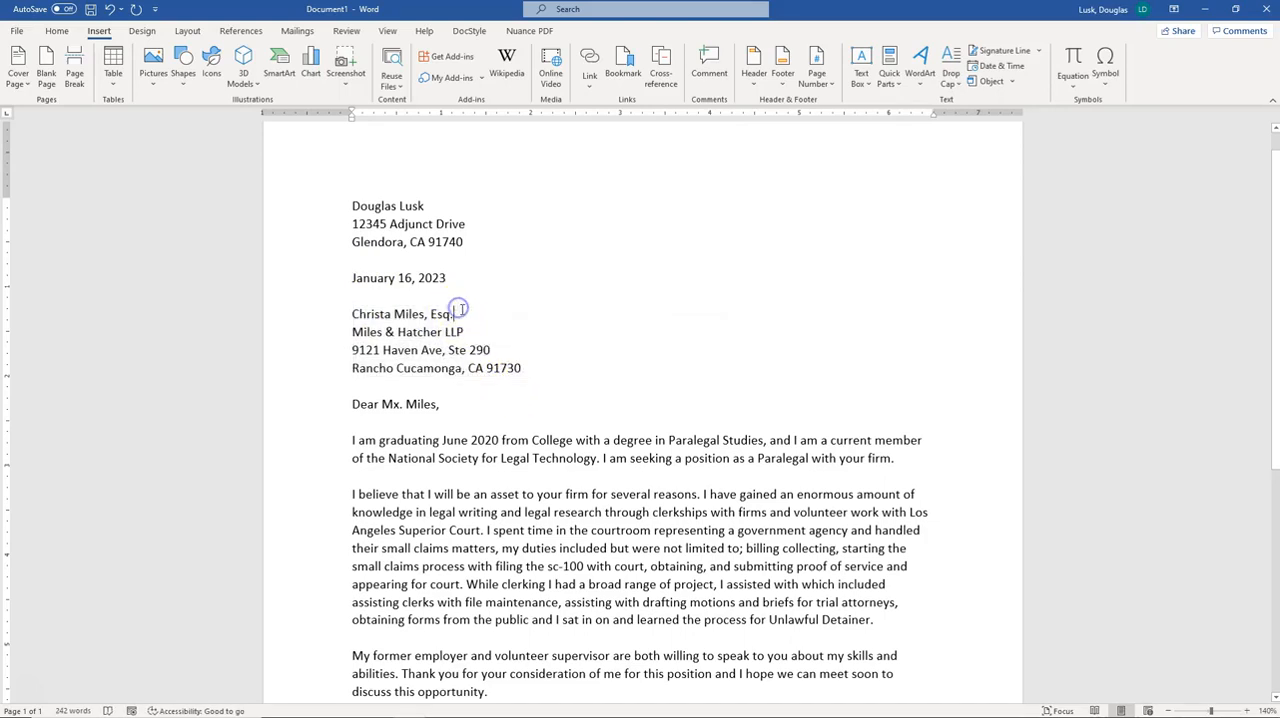
pyautogui.moveTo(440, 314); pyautogui.dragTo(352, 314)
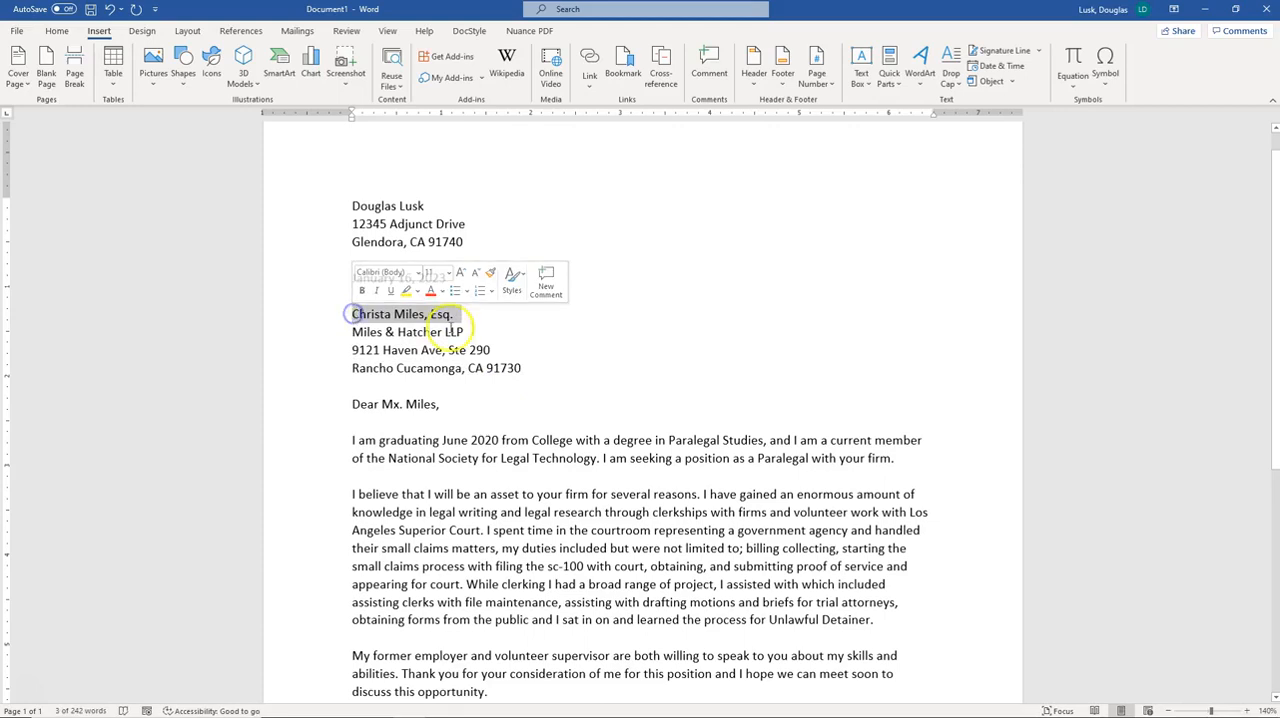
pyautogui.click(472, 331)
pyautogui.moveTo(472, 331)
pyautogui.mouseDown()
pyautogui.moveTo(358, 334)
pyautogui.moveTo(489, 350)
pyautogui.moveTo(449, 353)
pyautogui.mouseUp()
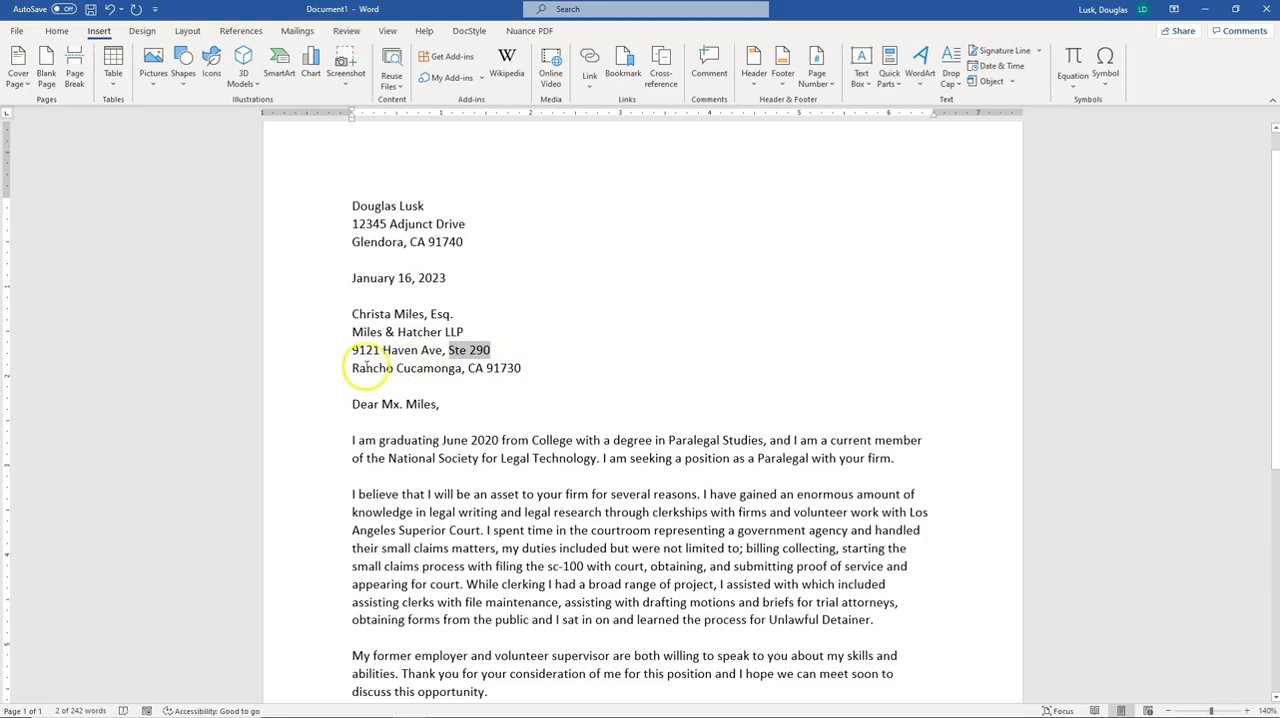
pyautogui.moveTo(378, 368); pyautogui.dragTo(430, 369)
pyautogui.click(490, 367)
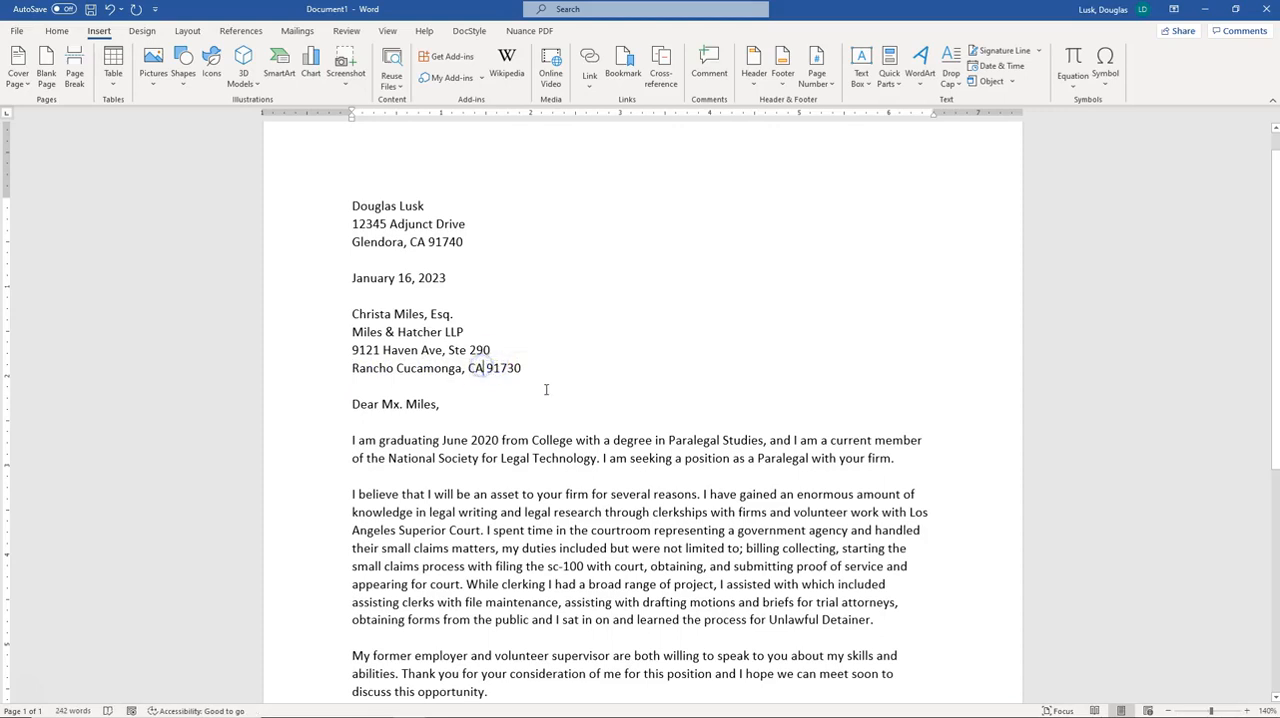
# Spell out the recipient's state abbreviation as California in the firm's city line
pyautogui.press('BackSpace')
pyautogui.write('alif')
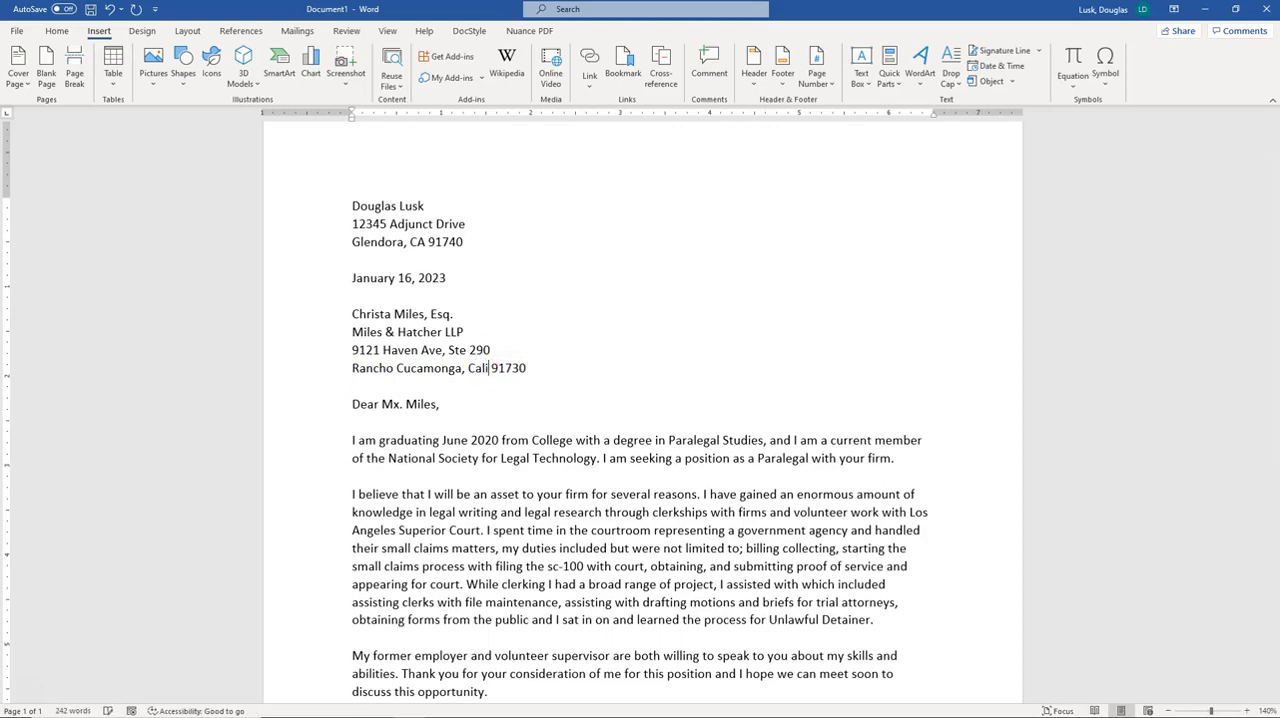
pyautogui.write('ornia')
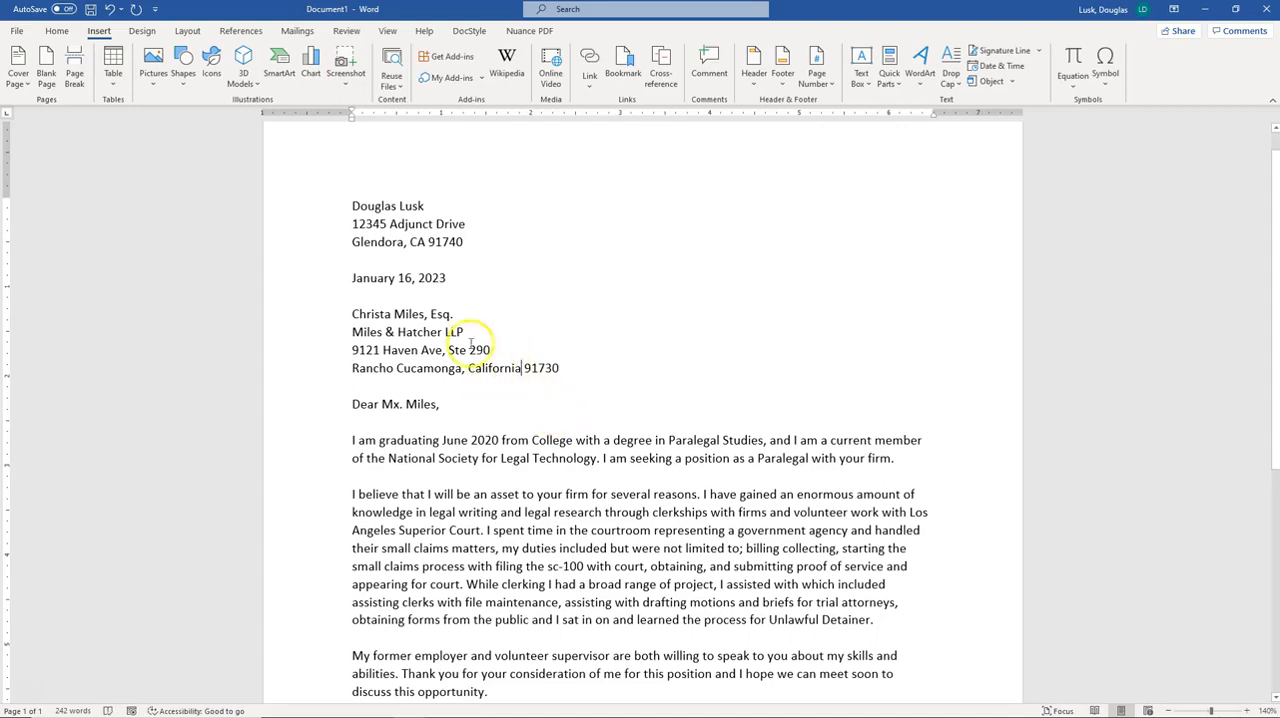
# Compare the state in the sender's city line with the recipient's city line
pyautogui.click(416, 242)
pyautogui.click(427, 242)
pyautogui.moveTo(427, 242); pyautogui.dragTo(410, 242)
pyautogui.doubleClick(415, 242)
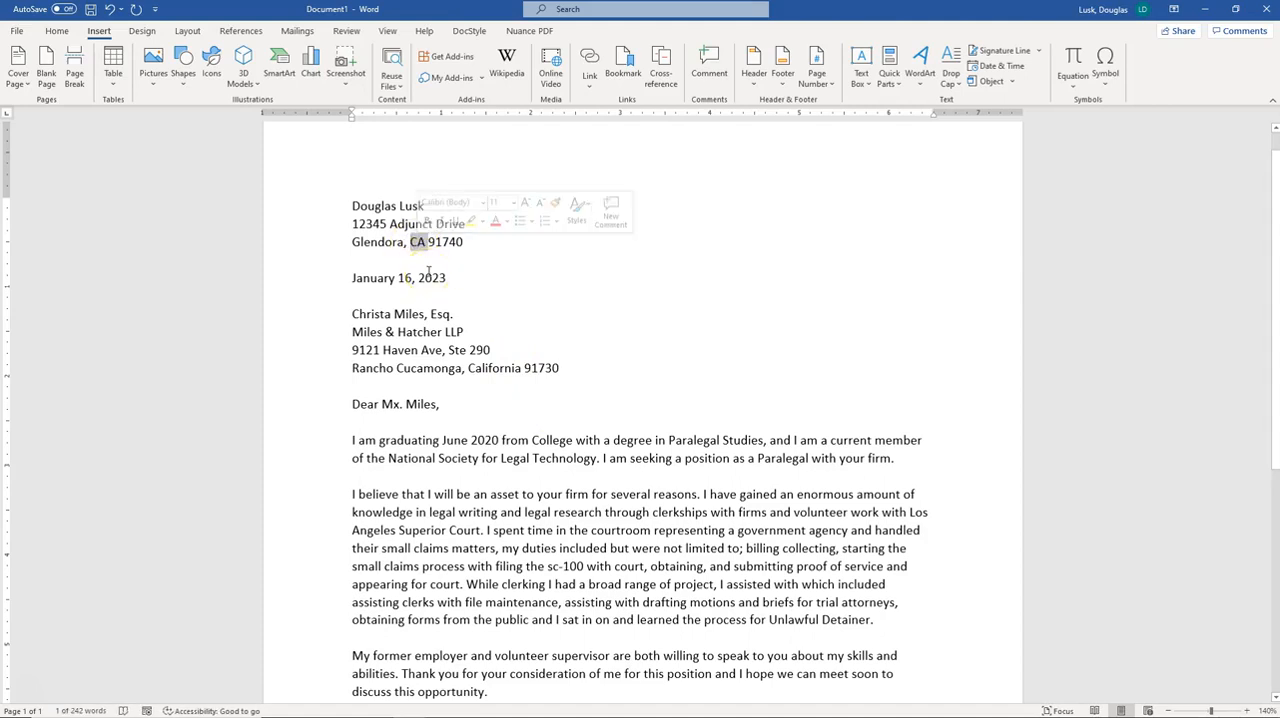
pyautogui.click(492, 368)
pyautogui.moveTo(470, 368); pyautogui.dragTo(522, 368)
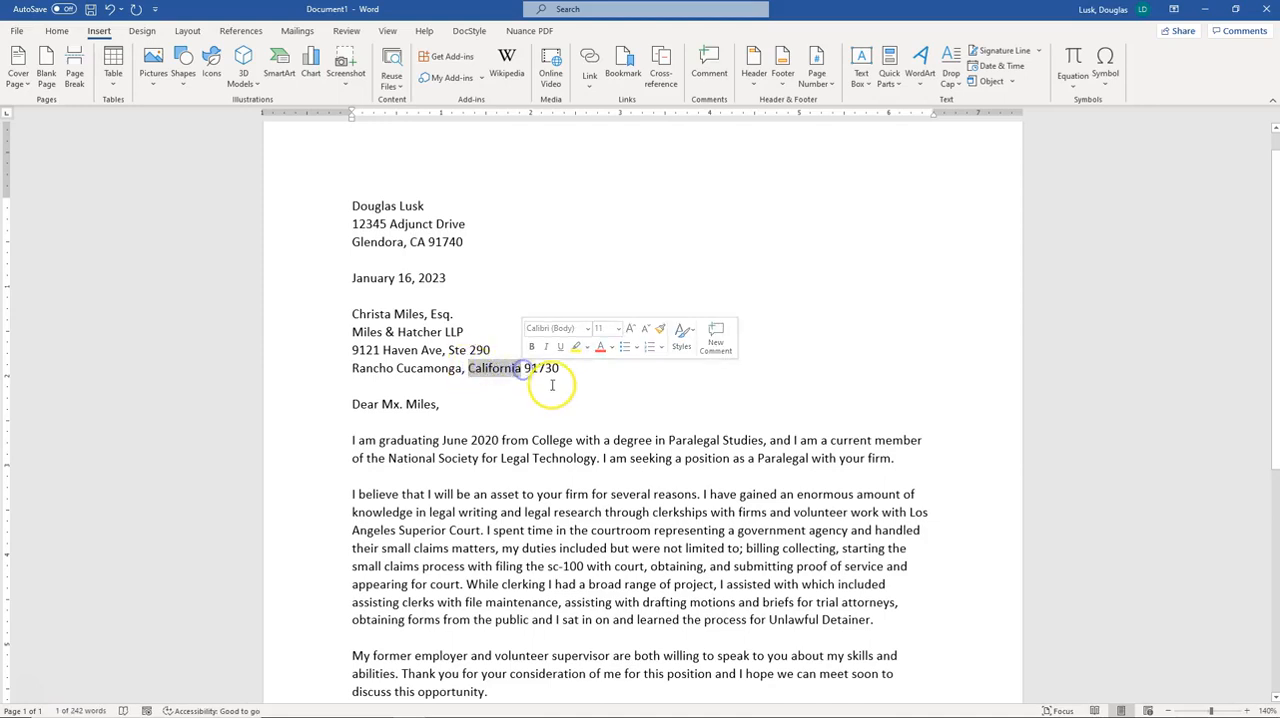
pyautogui.click(616, 395)
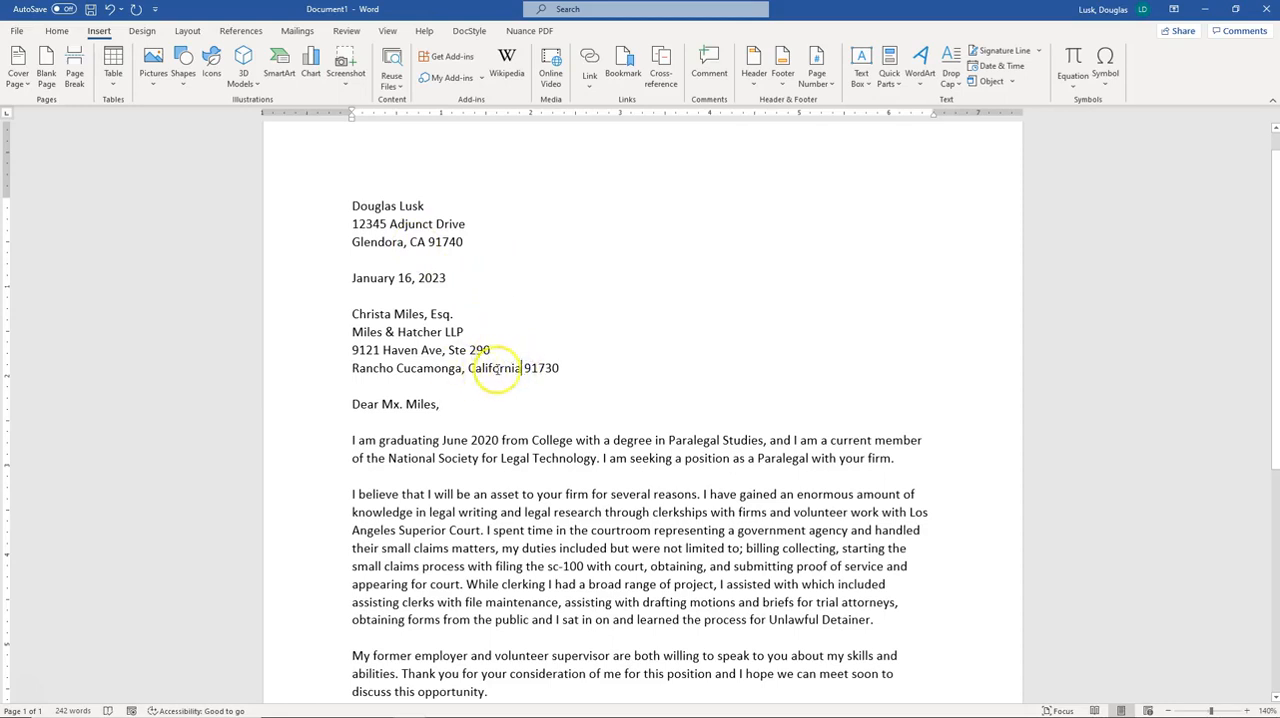
pyautogui.click(424, 246)
# Change the recipient's state back to the abbreviation CA
pyautogui.click(519, 369)
pyautogui.press('BackSpace')
pyautogui.press('BackSpace')
pyautogui.press('BackSpace')
pyautogui.press('BackSpace')
pyautogui.press('BackSpace')
pyautogui.press('BackSpace')
pyautogui.press('BackSpace')
pyautogui.press('BackSpace')
pyautogui.press('BackSpace')
pyautogui.write('A')
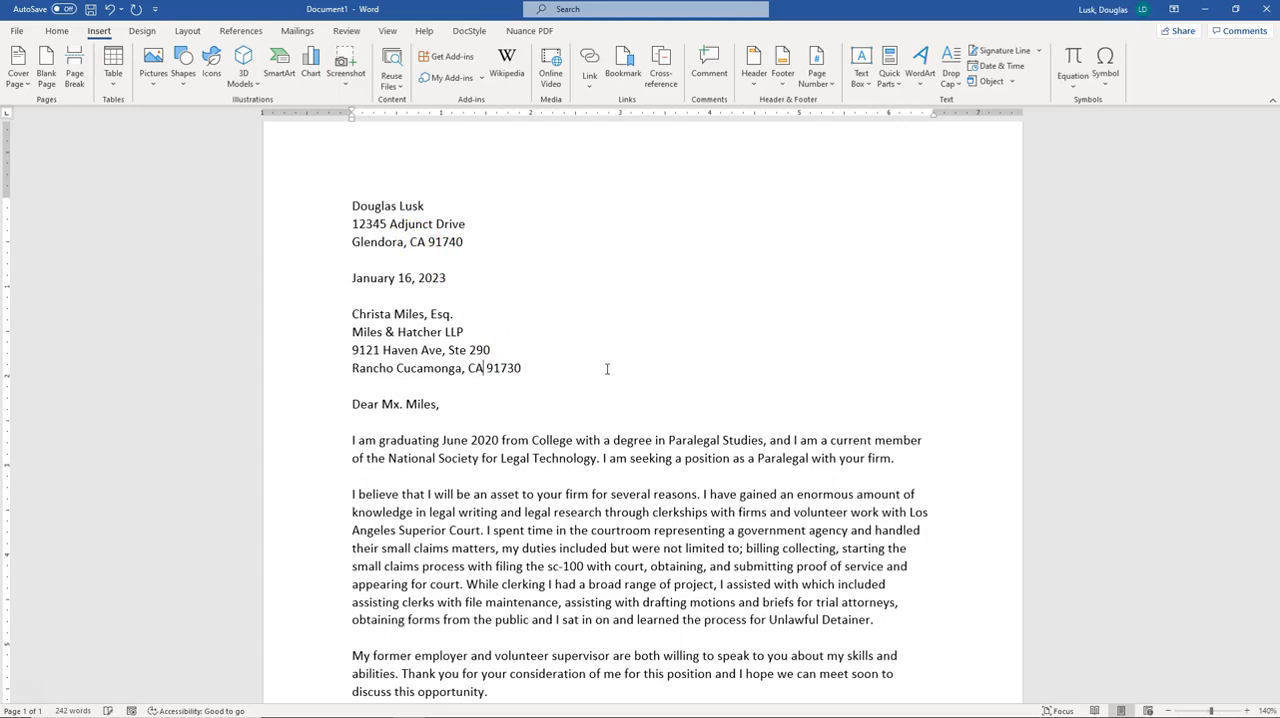
pyautogui.click(489, 366)
pyautogui.click(430, 244)
pyautogui.click(501, 367)
pyautogui.click(352, 404)
pyautogui.click(355, 386)
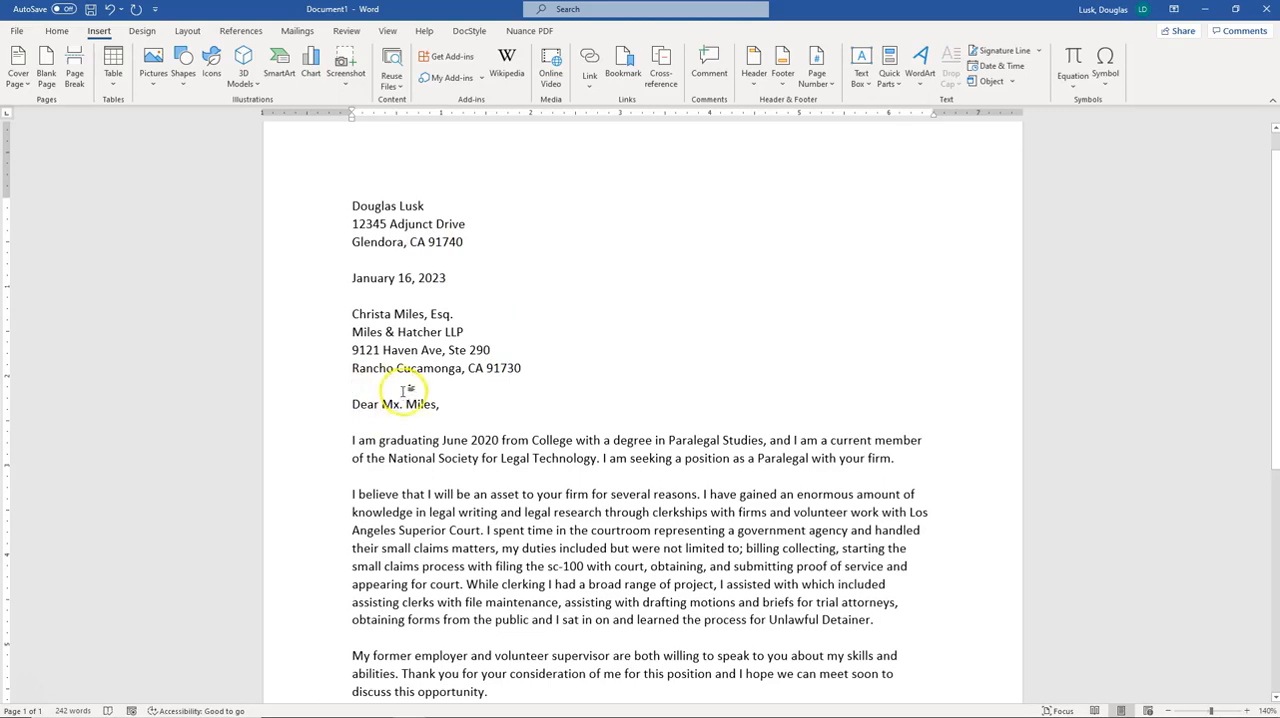
# Change the salutation's title to 'Ms.' before the recipient's surname
pyautogui.click(440, 406)
pyautogui.moveTo(440, 406); pyautogui.dragTo(353, 405)
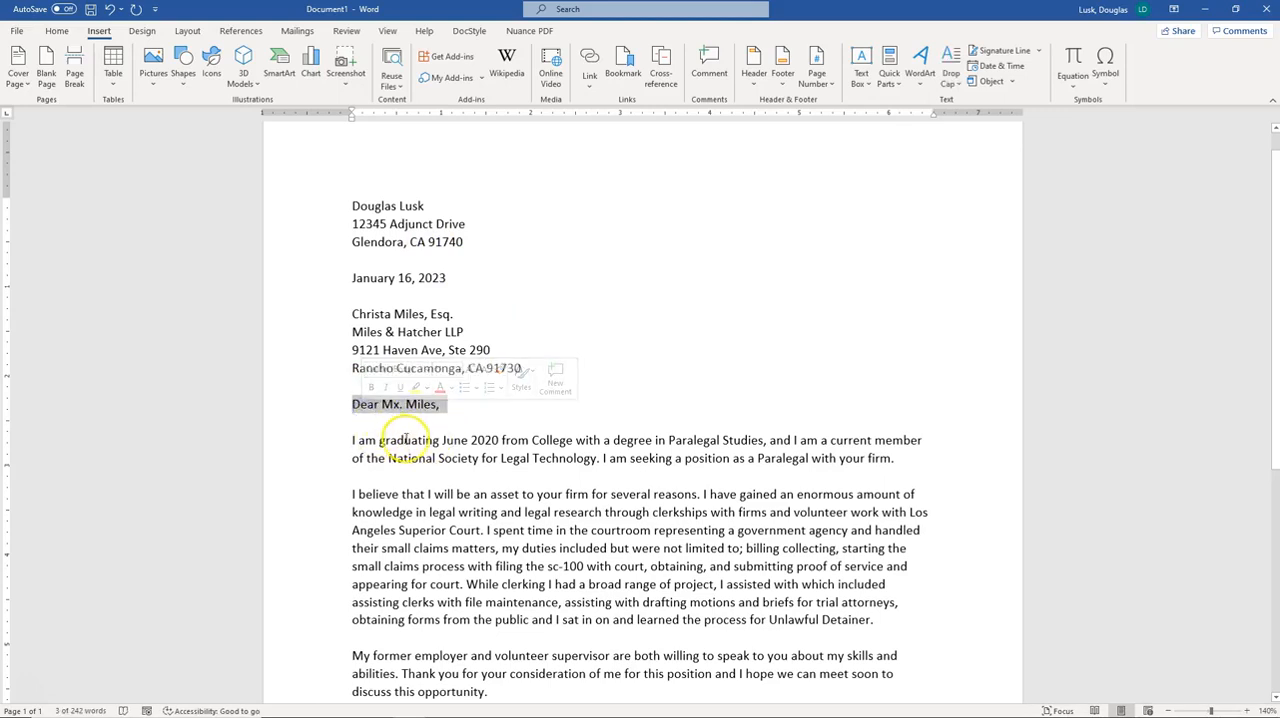
pyautogui.click(376, 440)
pyautogui.moveTo(353, 410); pyautogui.dragTo(379, 409)
pyautogui.click(394, 411)
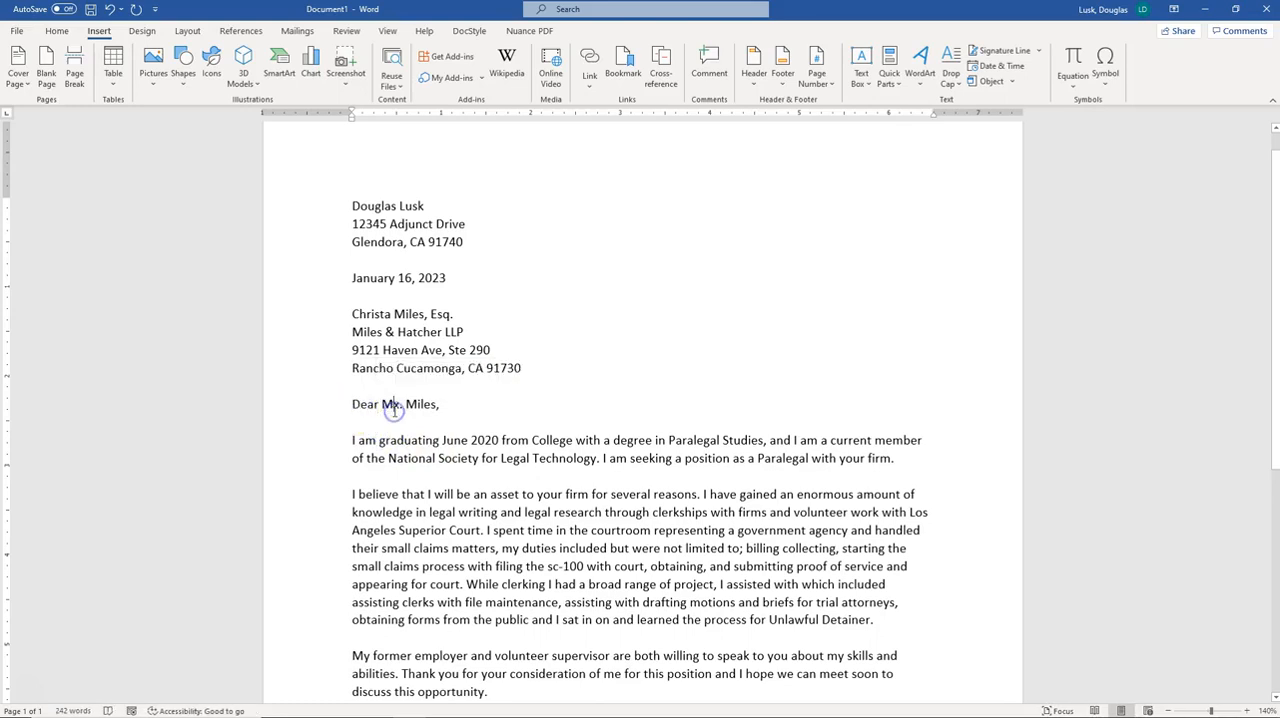
pyautogui.click(427, 406)
pyautogui.click(405, 404)
pyautogui.click(352, 404)
pyautogui.click(395, 404)
pyautogui.write('s')
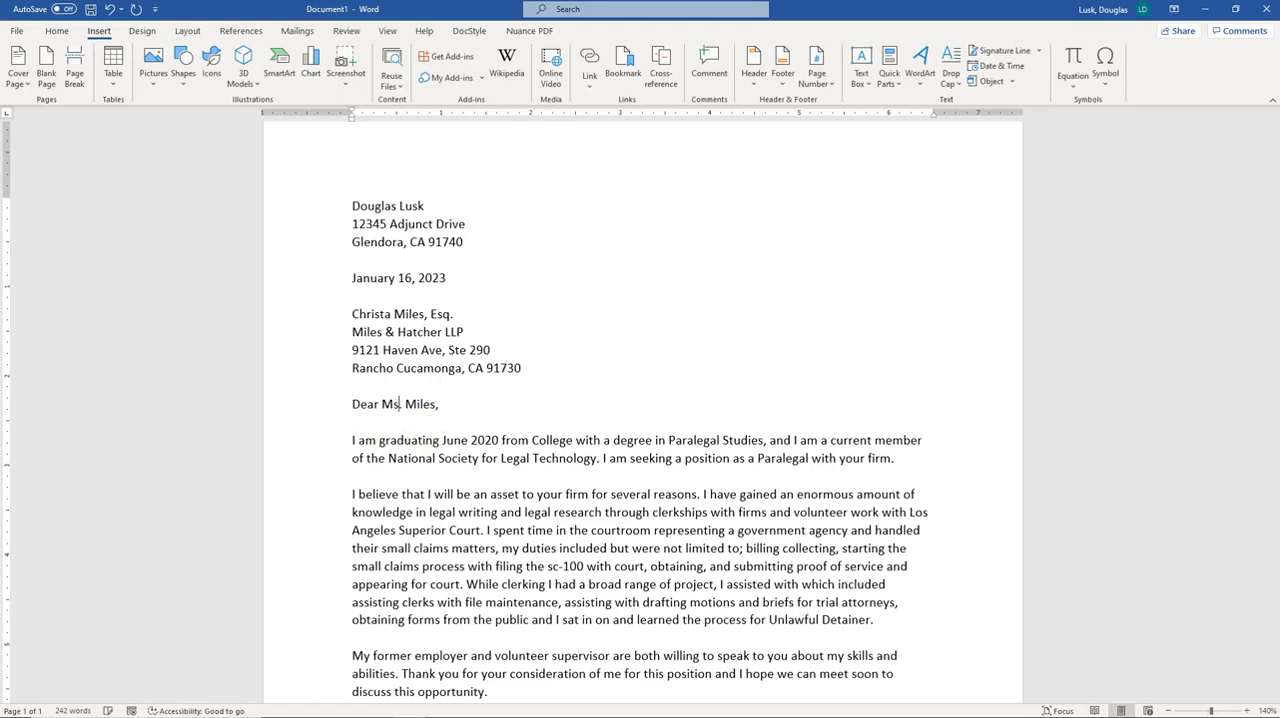
pyautogui.click(392, 409)
pyautogui.write('r')
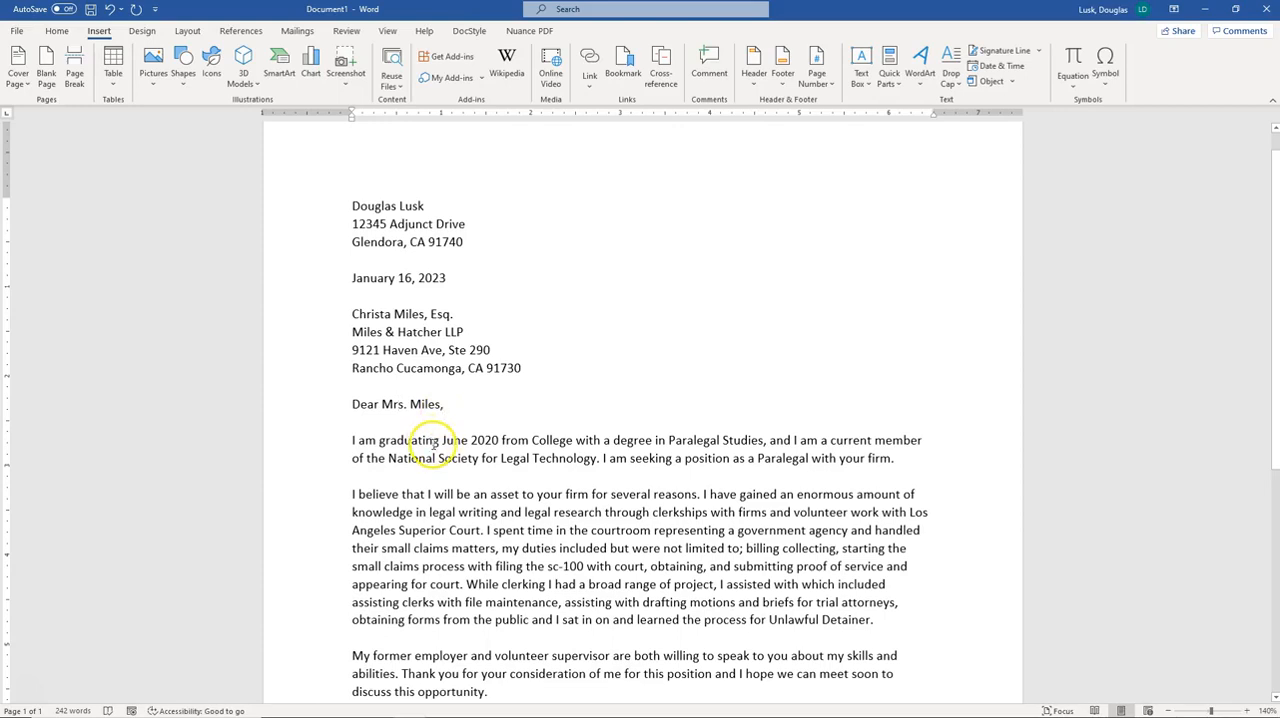
pyautogui.click(397, 404)
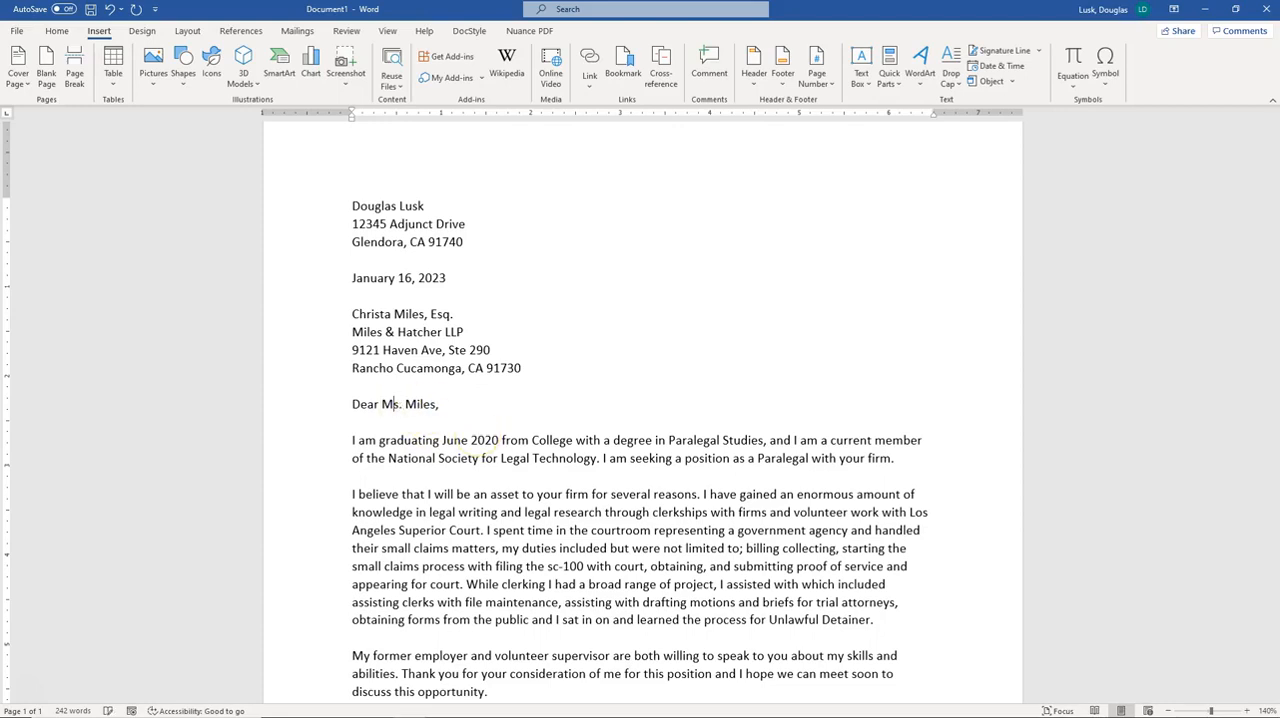
pyautogui.click(450, 398)
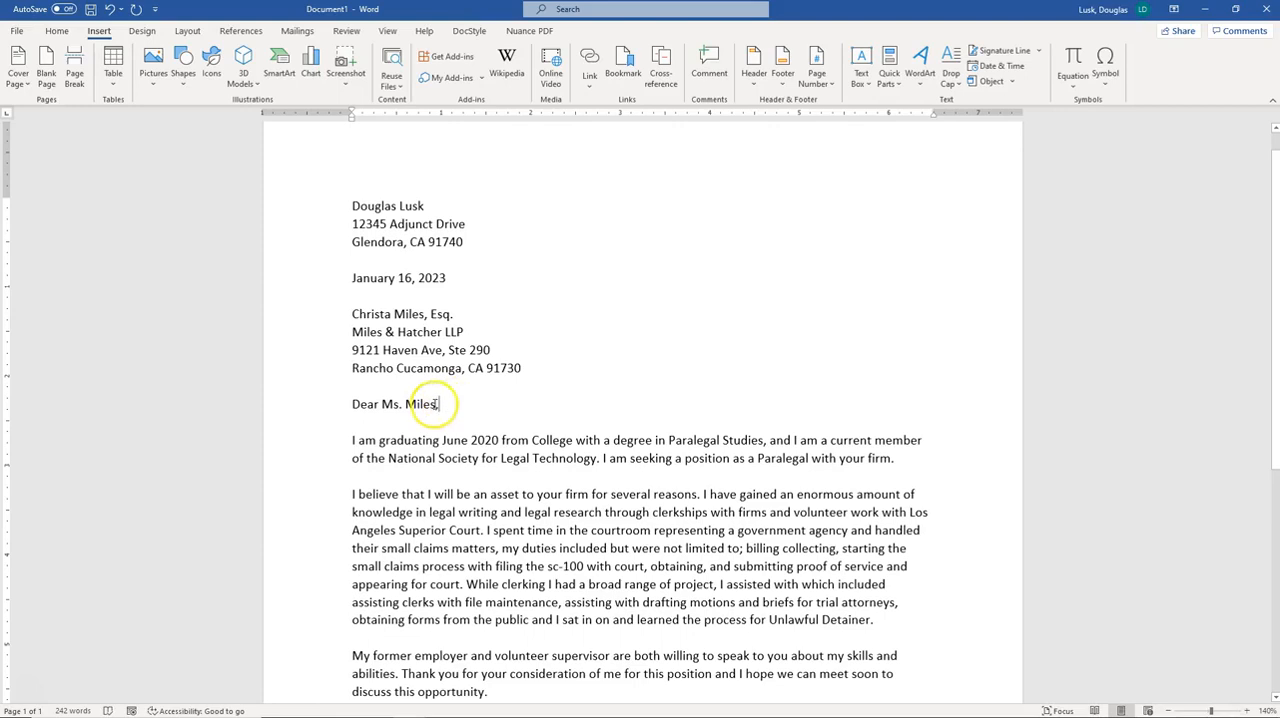
pyautogui.click(441, 405)
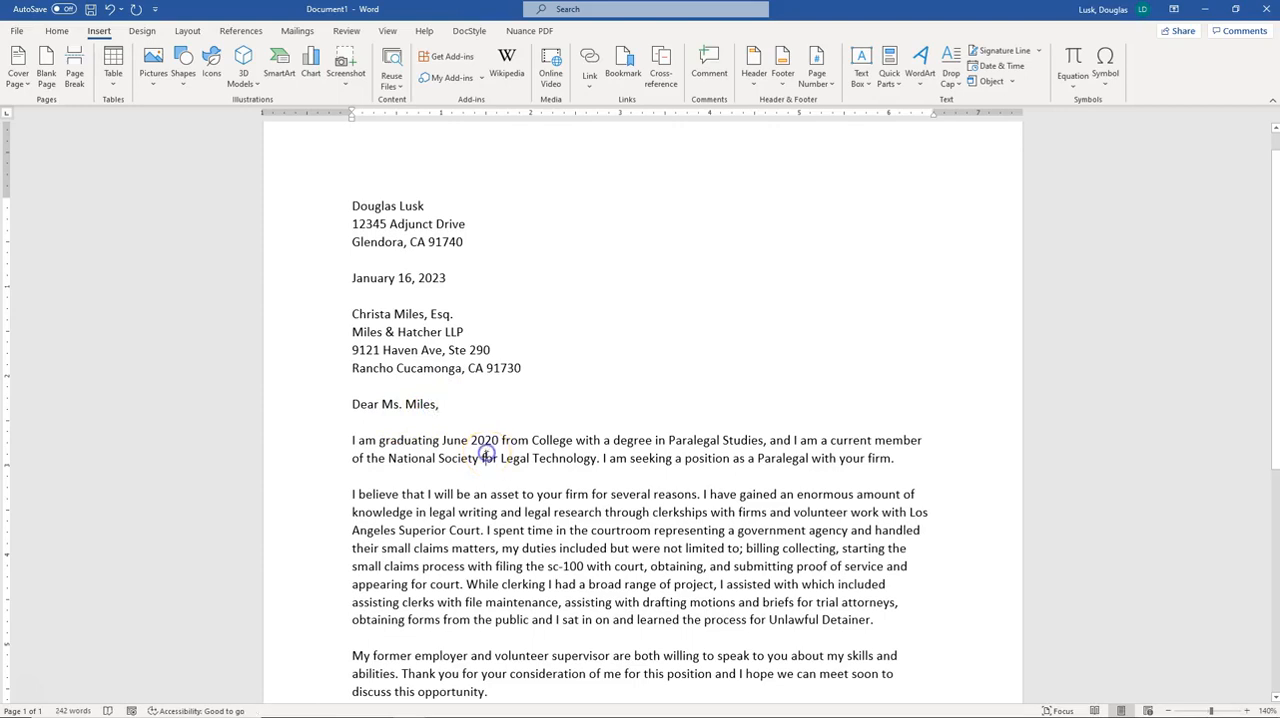
pyautogui.scroll(-3, 480, 470)
pyautogui.scroll(-3, 483, 477)
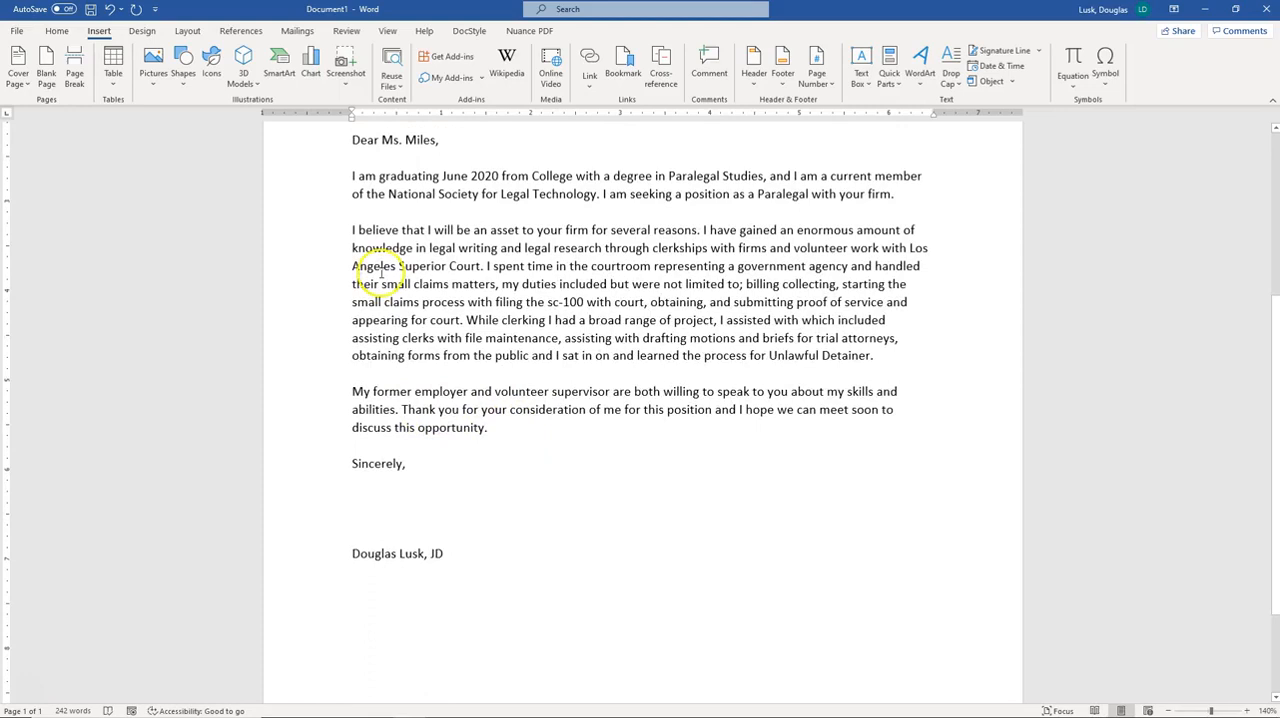
# Examine the opening body paragraph and the blank line that follows it
pyautogui.click(354, 172)
pyautogui.moveTo(366, 174); pyautogui.dragTo(362, 172)
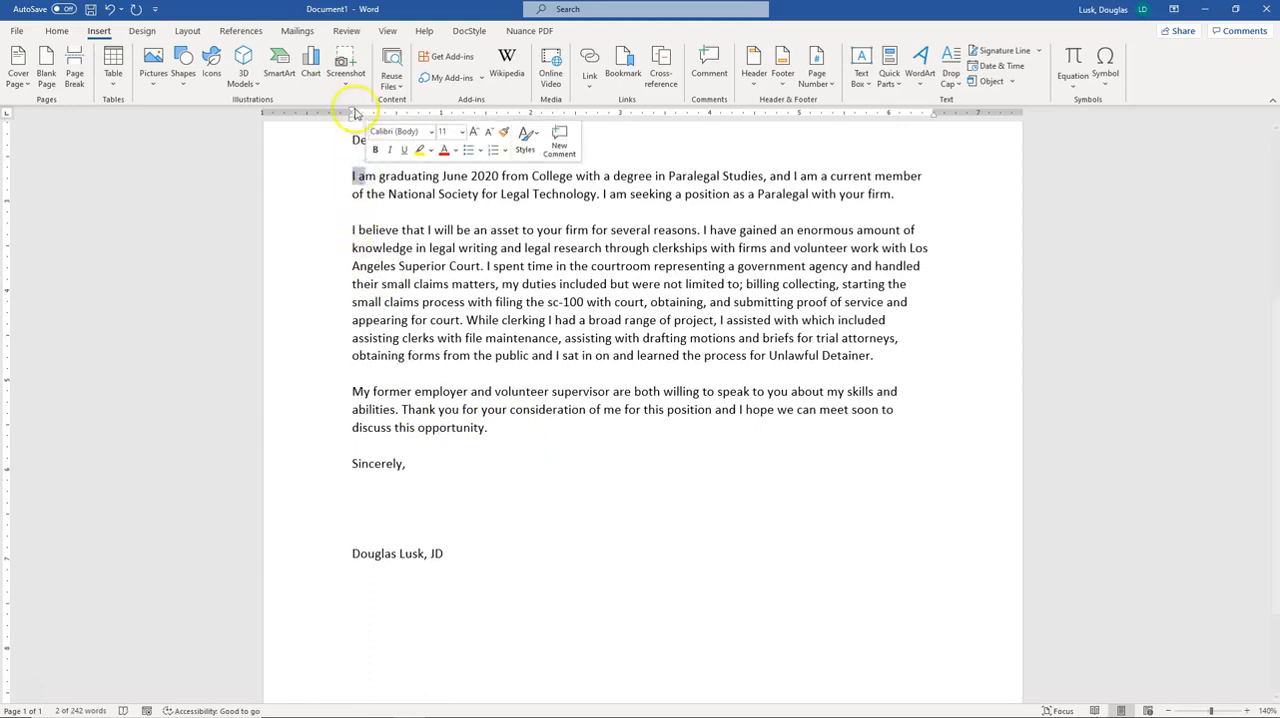
pyautogui.click(358, 233)
pyautogui.click(372, 362)
pyautogui.click(368, 213)
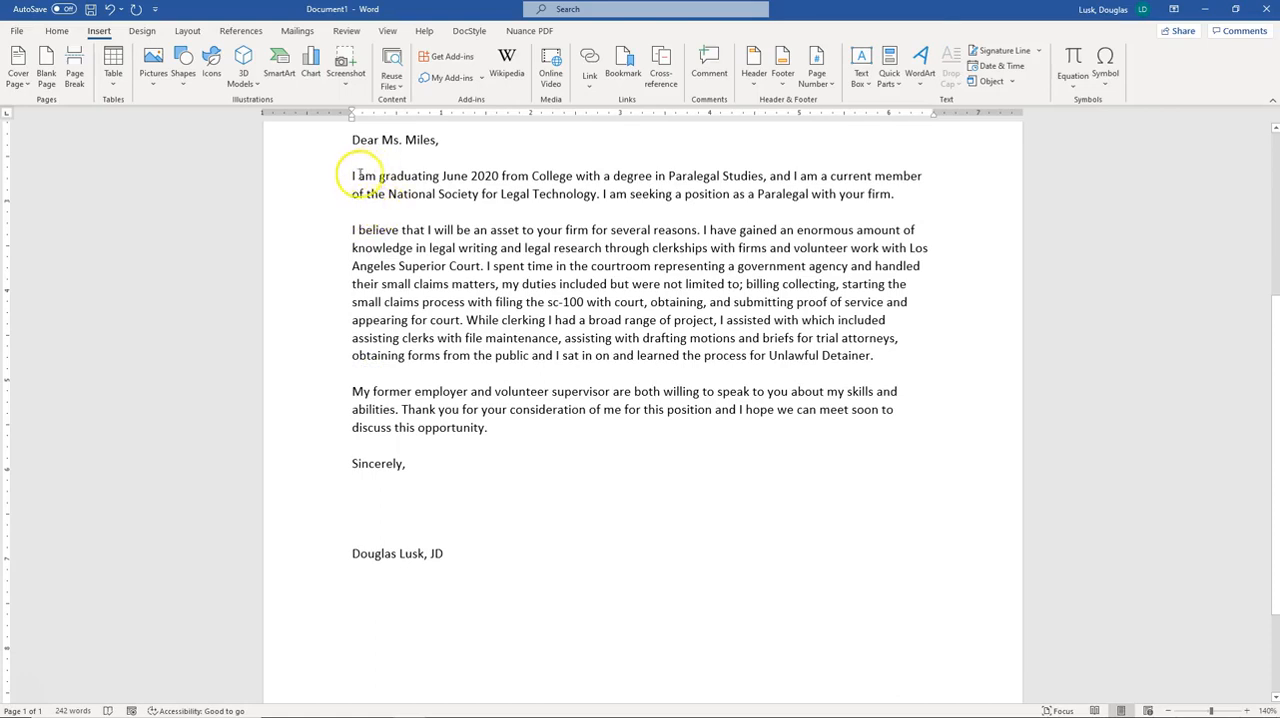
pyautogui.moveTo(371, 176); pyautogui.dragTo(384, 194)
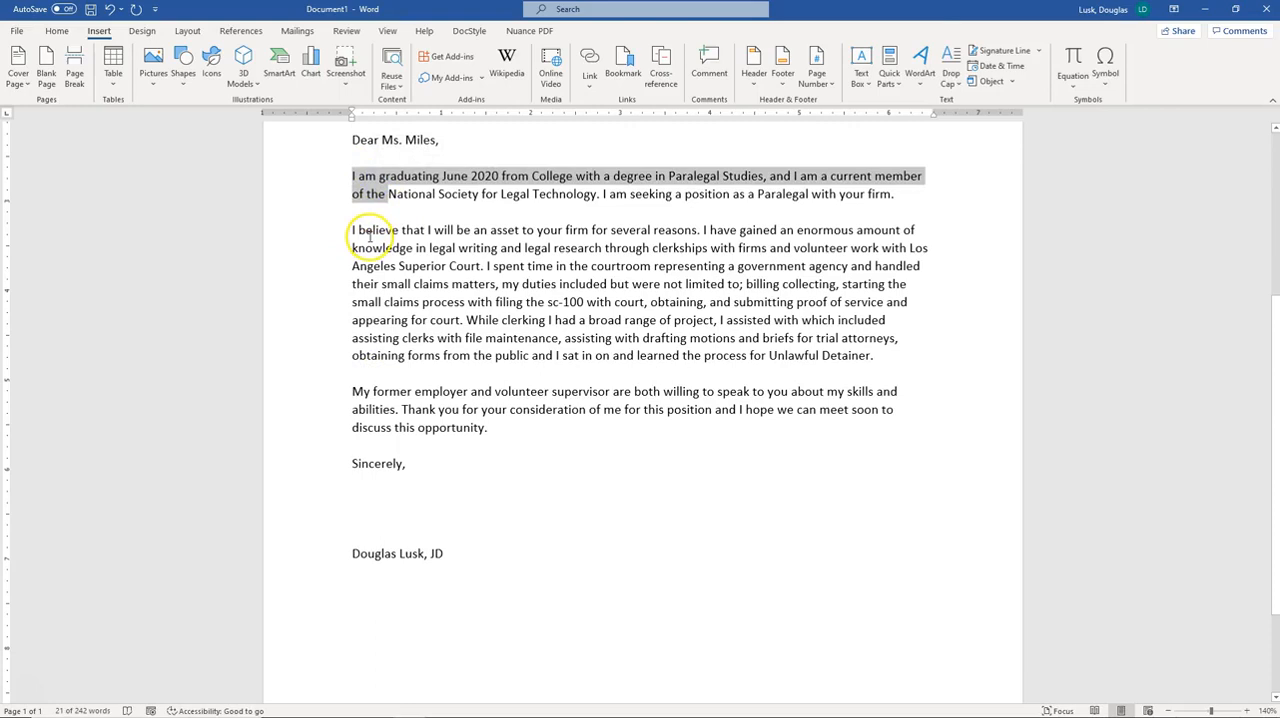
pyautogui.click(373, 174)
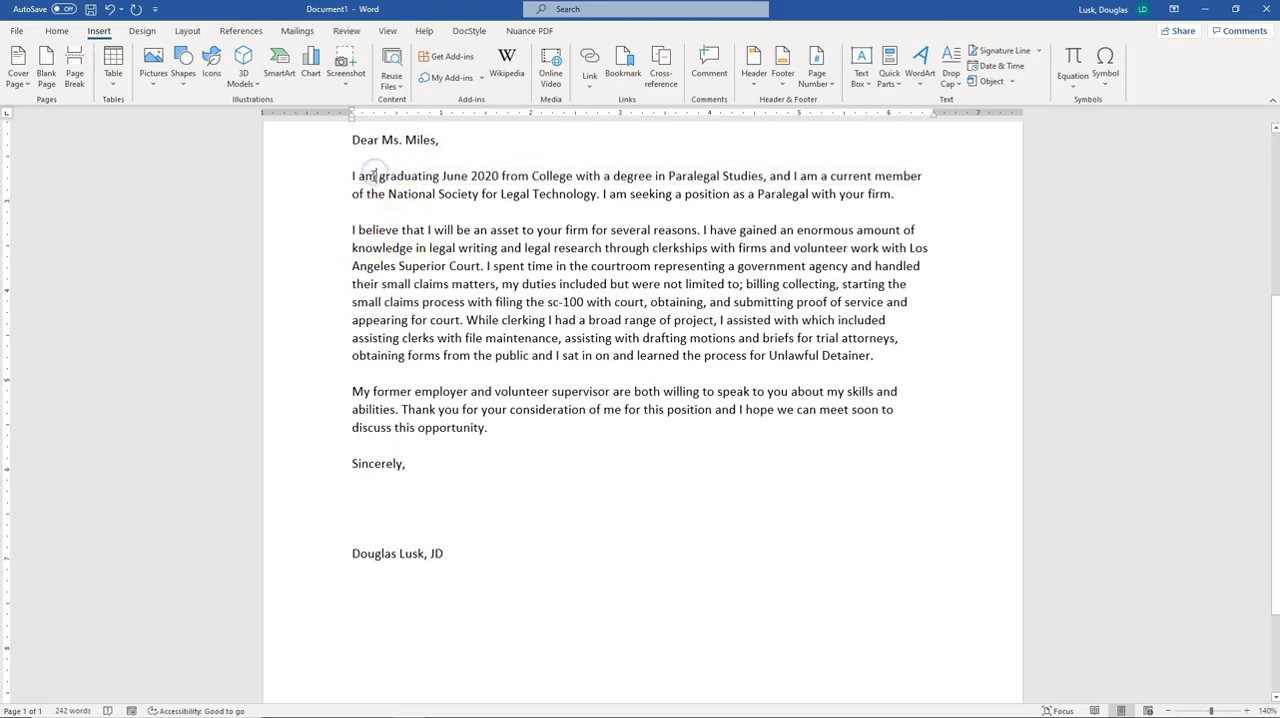
pyautogui.moveTo(373, 176); pyautogui.dragTo(392, 190)
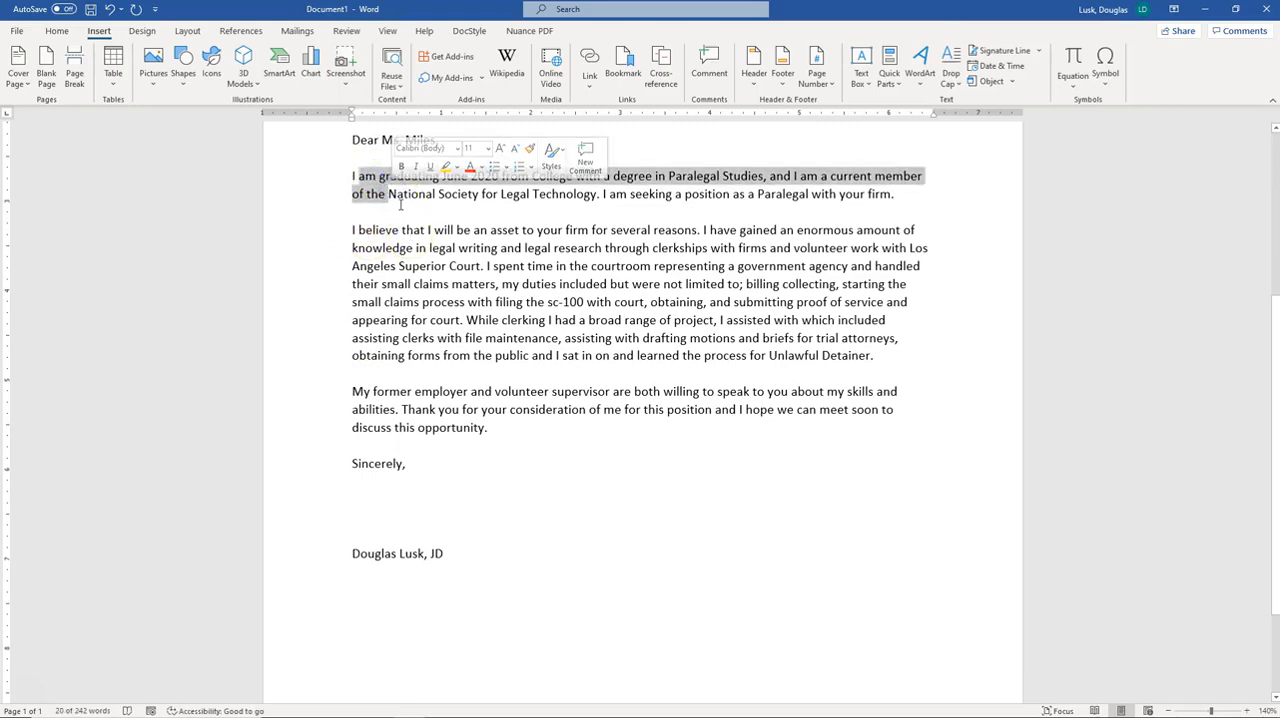
pyautogui.click(366, 209)
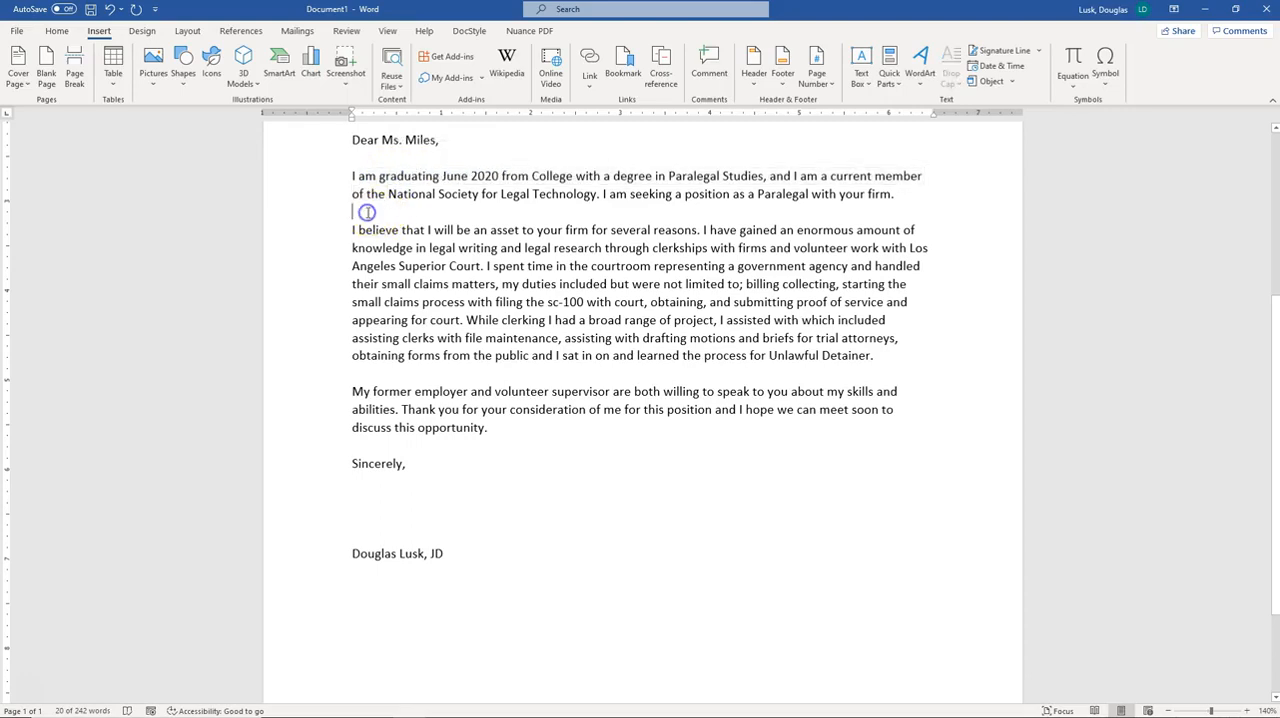
pyautogui.click(353, 228)
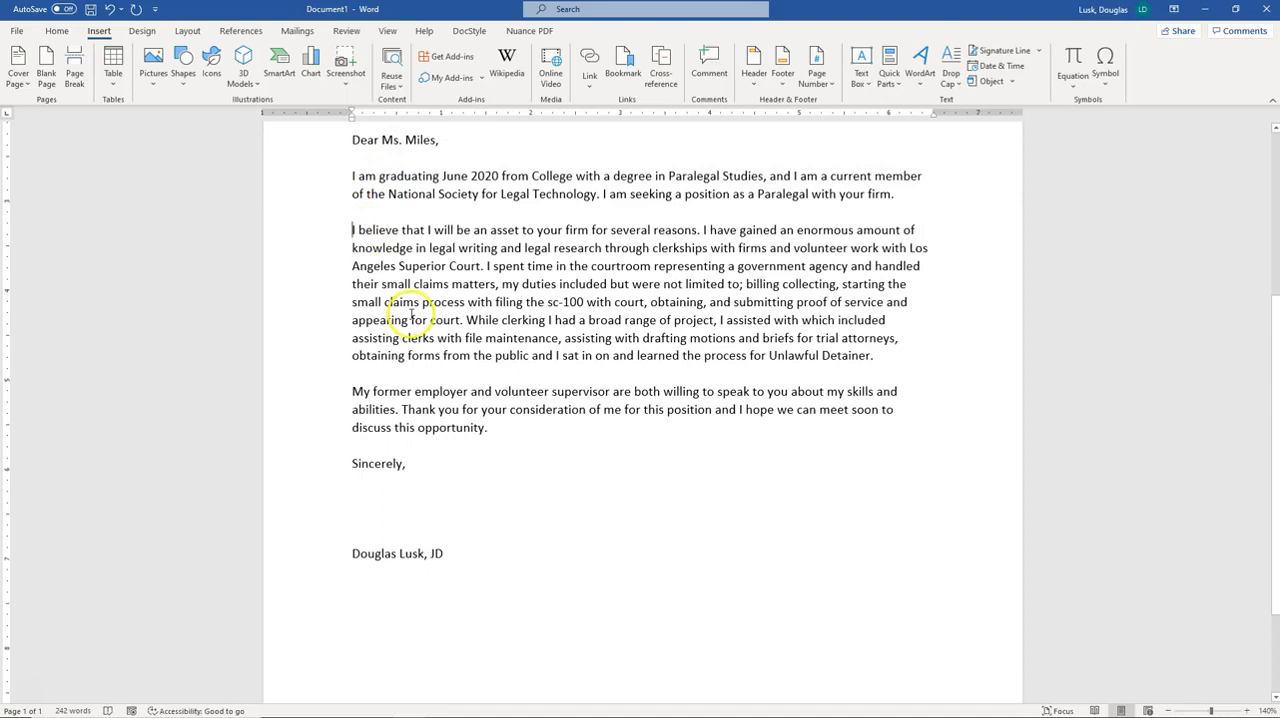
# Set the line spacing of the first two body paragraphs to 2.0
pyautogui.click(360, 178)
pyautogui.moveTo(360, 178); pyautogui.dragTo(386, 194)
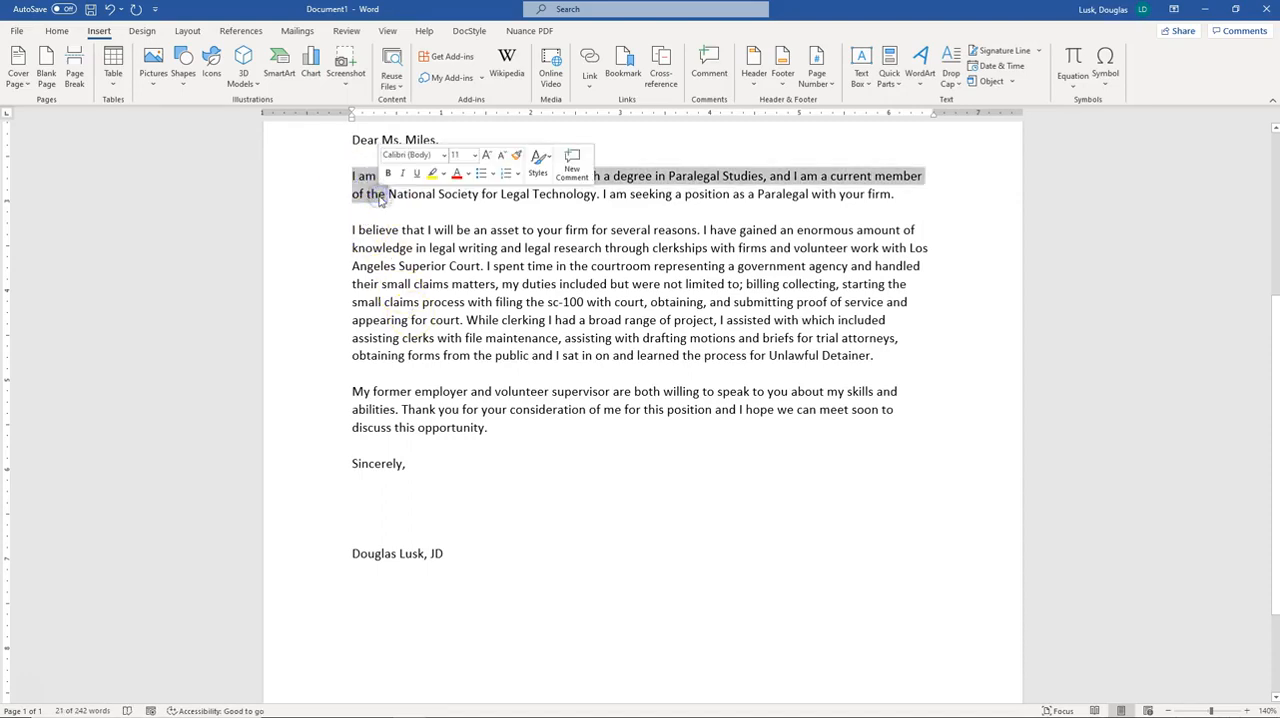
pyautogui.click(56, 31)
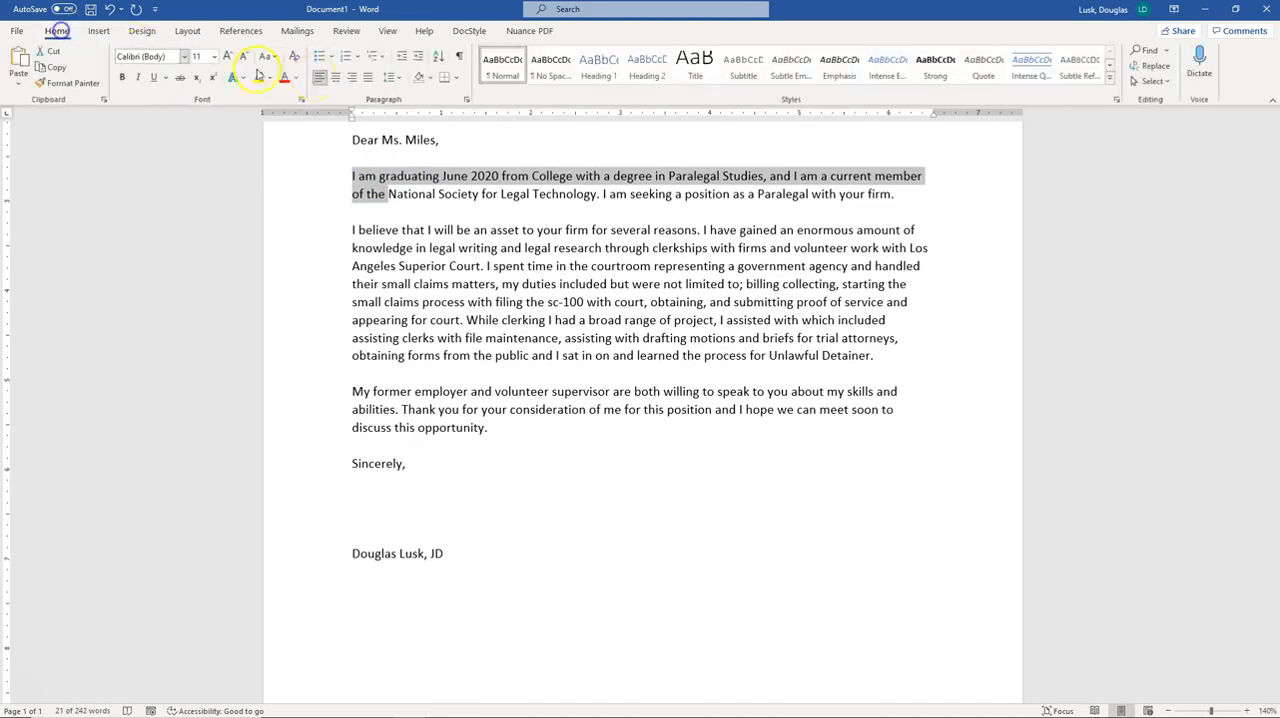
pyautogui.click(391, 80)
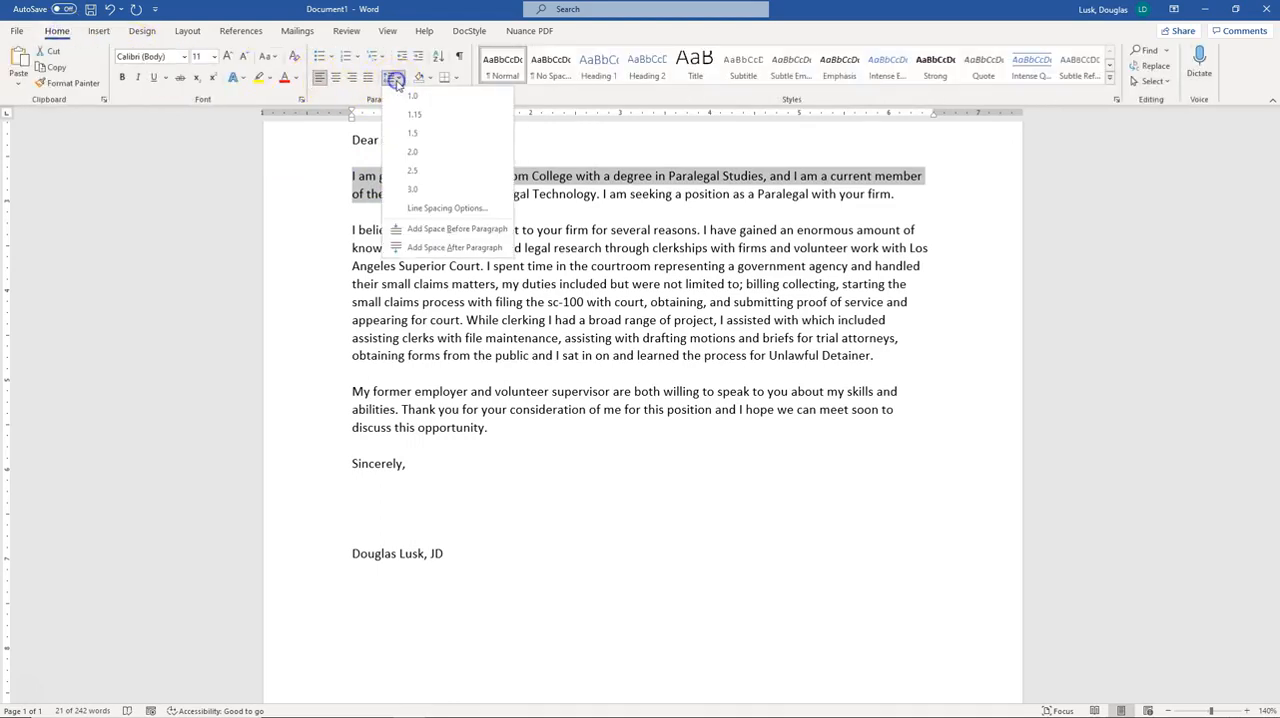
pyautogui.click(415, 149)
pyautogui.click(394, 252)
pyautogui.moveTo(353, 265); pyautogui.dragTo(371, 385)
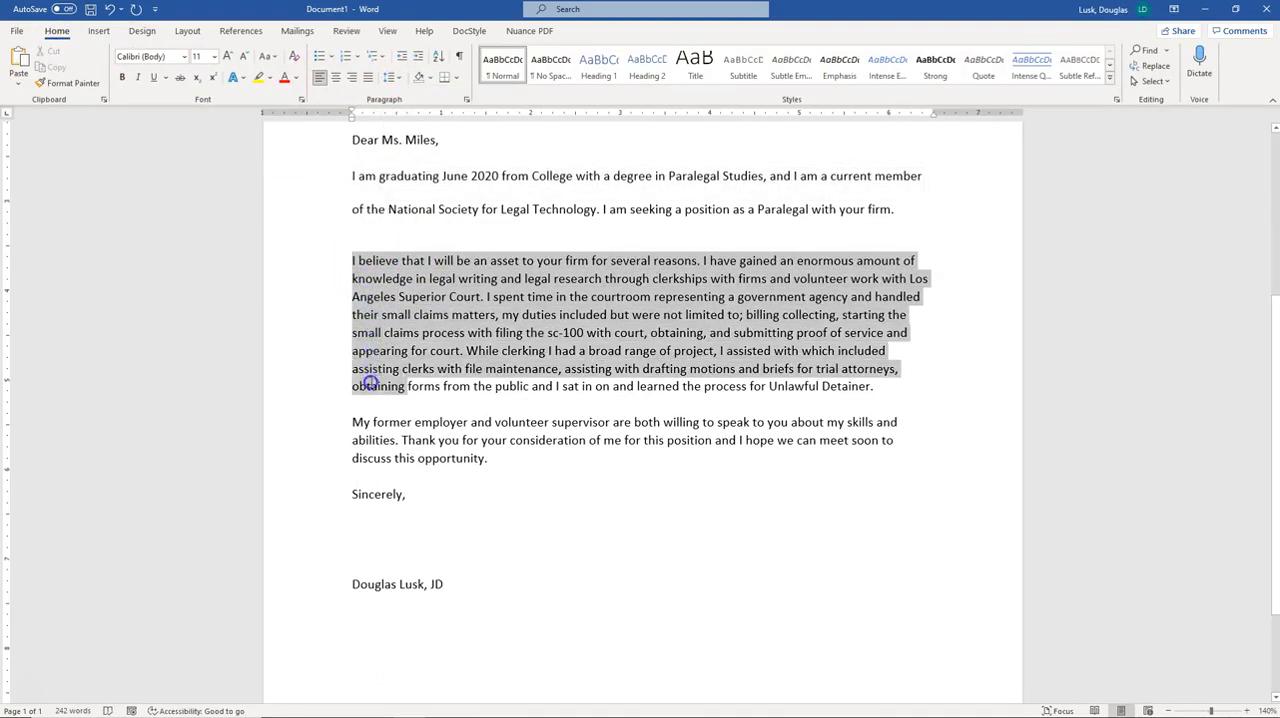
pyautogui.click(391, 78)
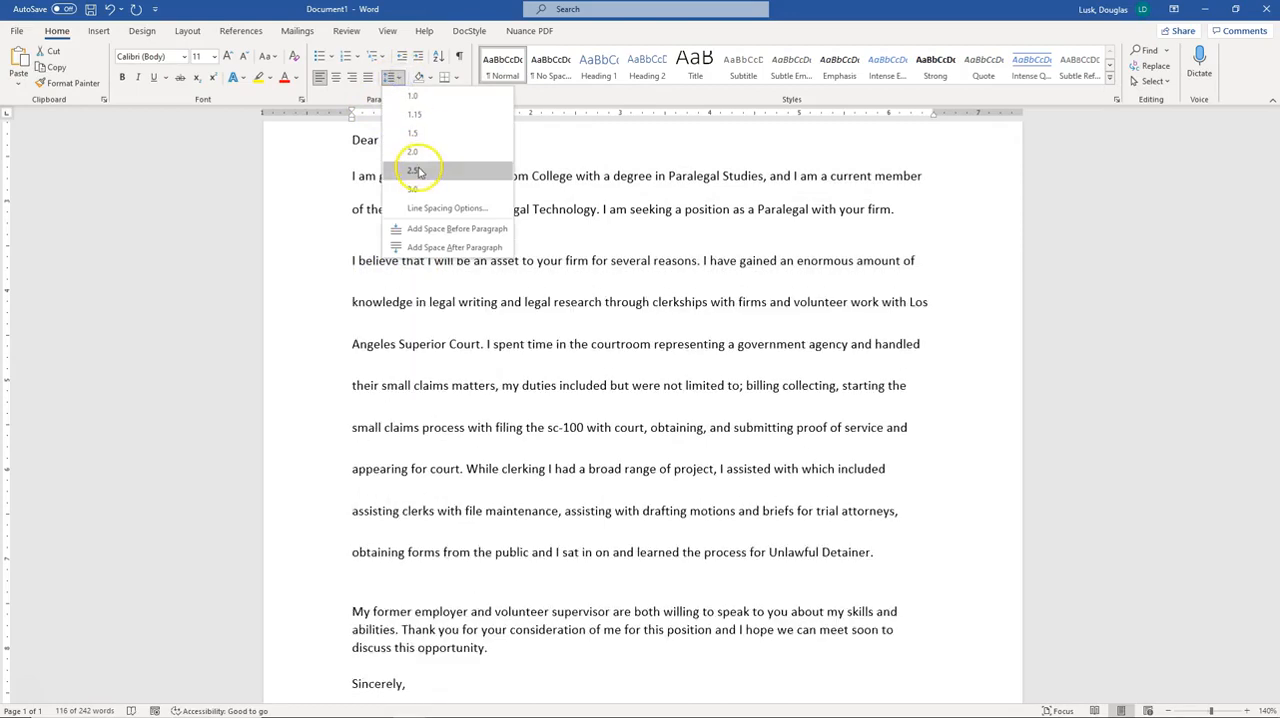
pyautogui.click(417, 155)
pyautogui.click(567, 300)
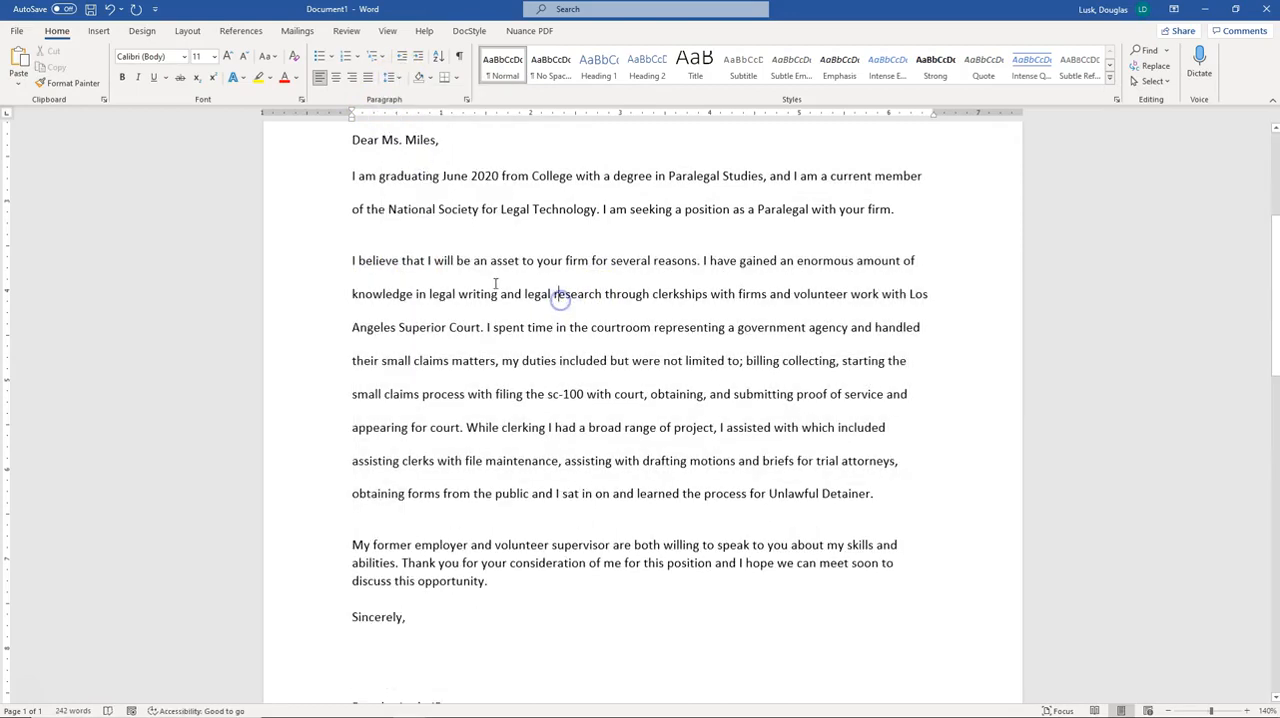
# Use Format Painter to copy the closing body paragraph's formatting onto the first two body paragraphs
pyautogui.click(353, 226)
pyautogui.click(353, 278)
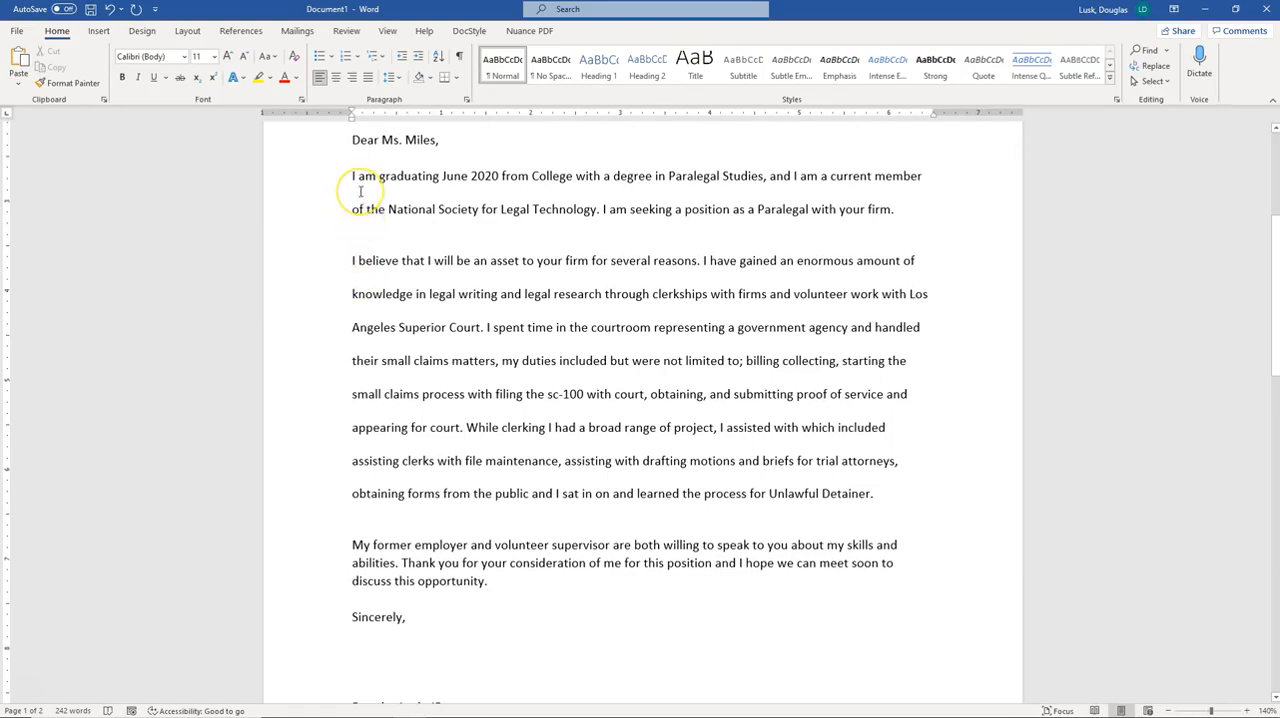
pyautogui.click(412, 548)
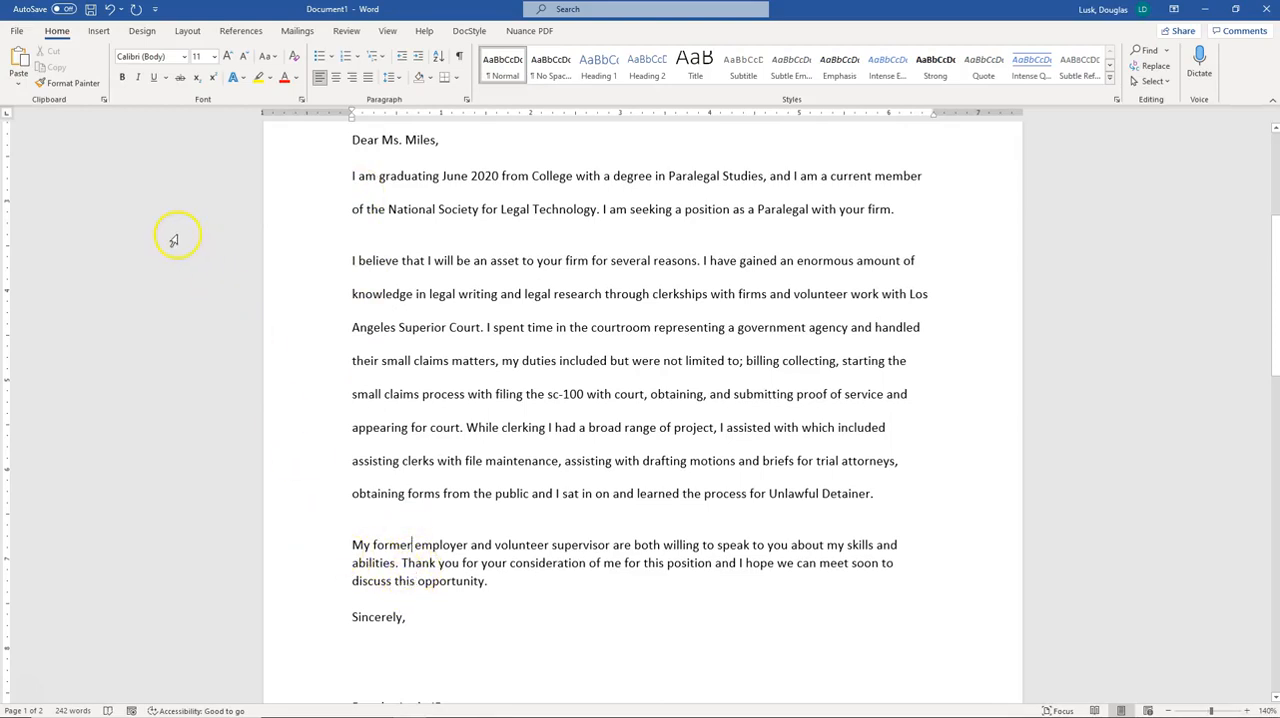
pyautogui.doubleClick(90, 86)
pyautogui.click(392, 338)
pyautogui.click(420, 192)
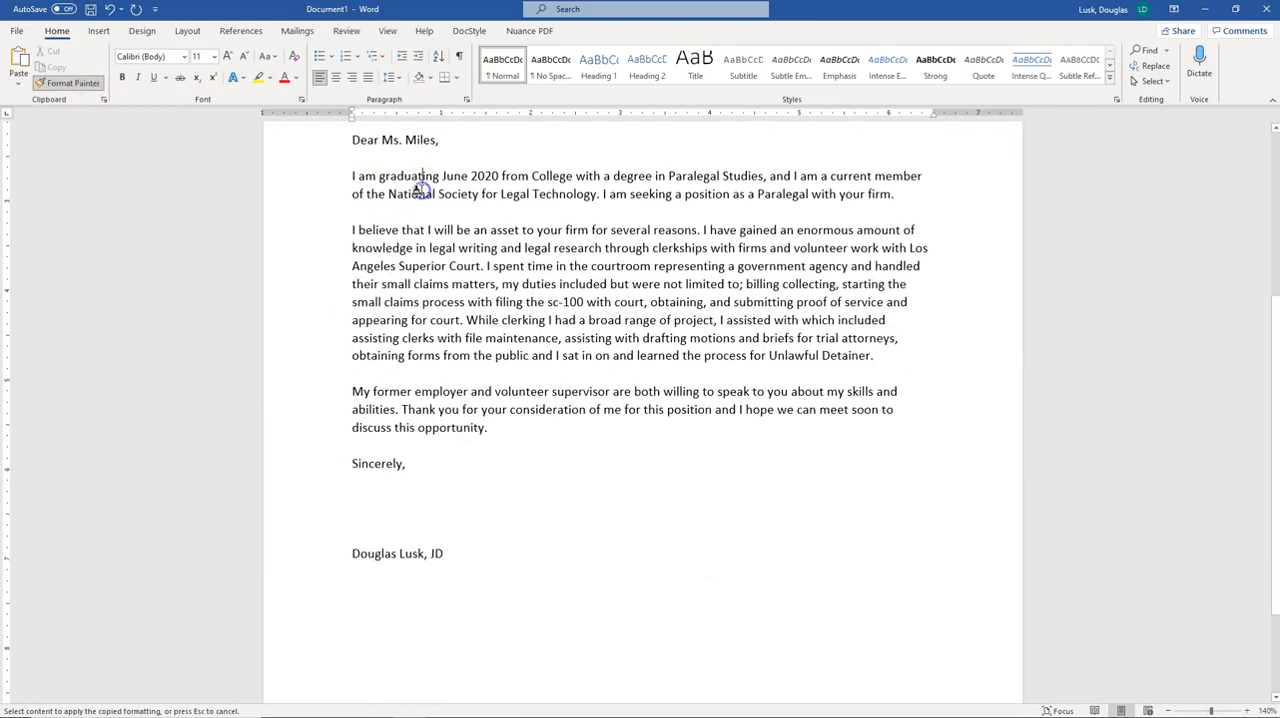
pyautogui.click(74, 84)
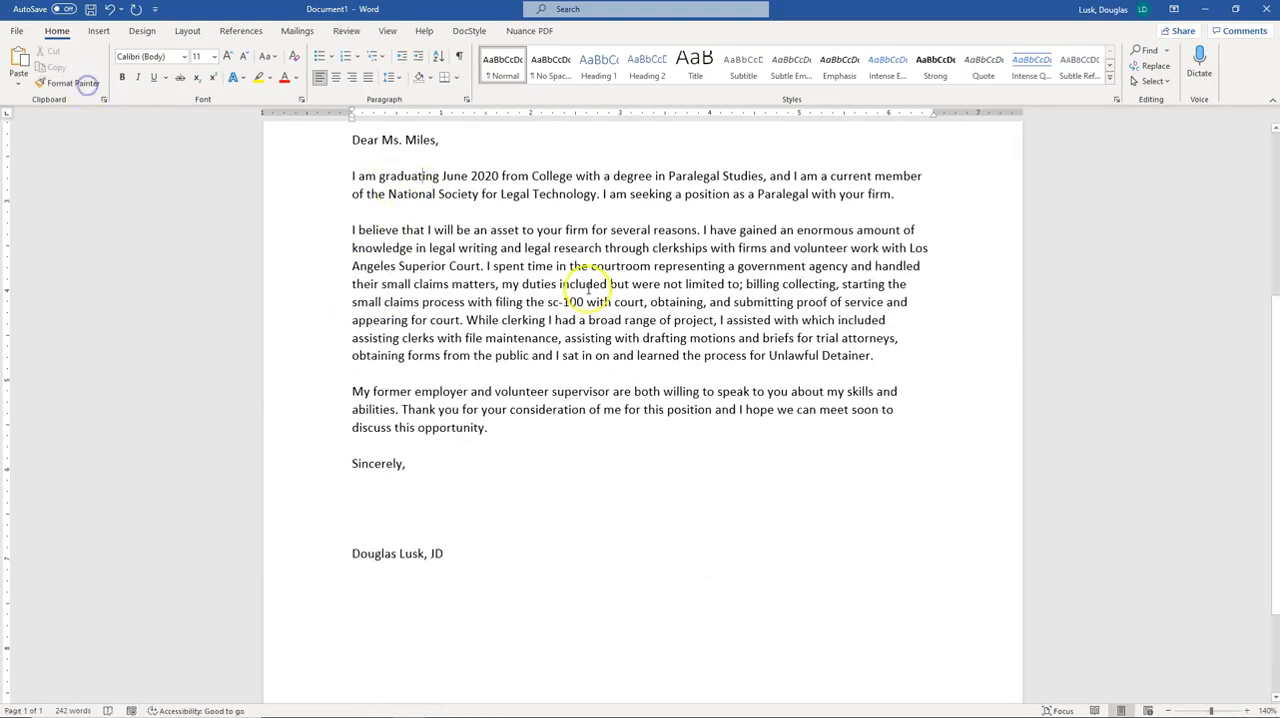
# Inspect the blank lines between the body paragraphs and before the closing
pyautogui.click(364, 373)
pyautogui.click(360, 211)
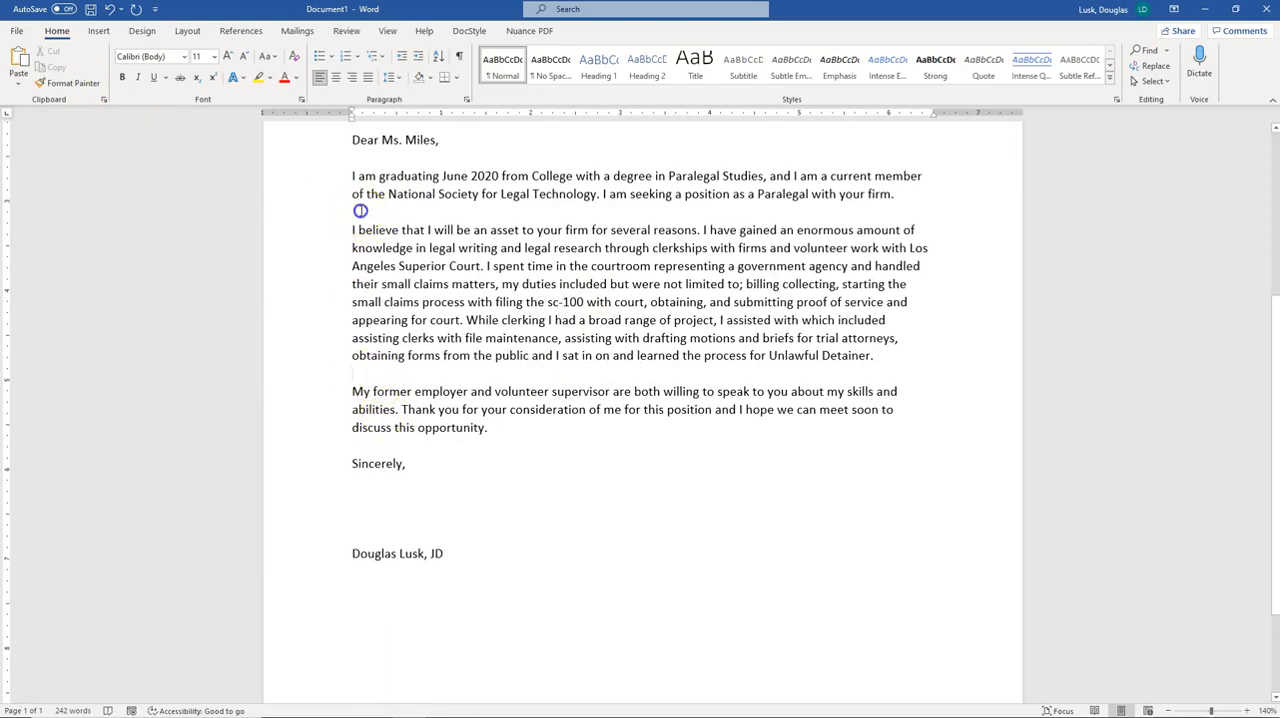
pyautogui.click(386, 373)
pyautogui.click(386, 444)
pyautogui.click(372, 157)
pyautogui.moveTo(340, 177); pyautogui.dragTo(328, 222)
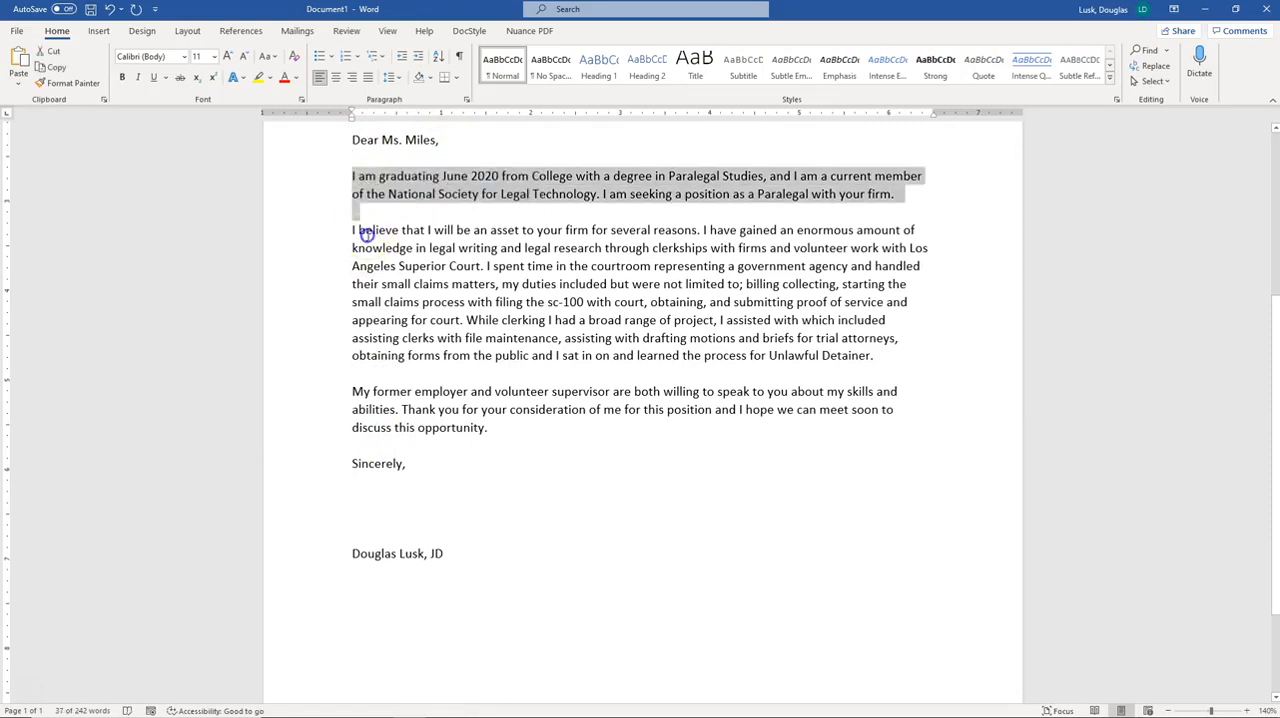
pyautogui.click(375, 216)
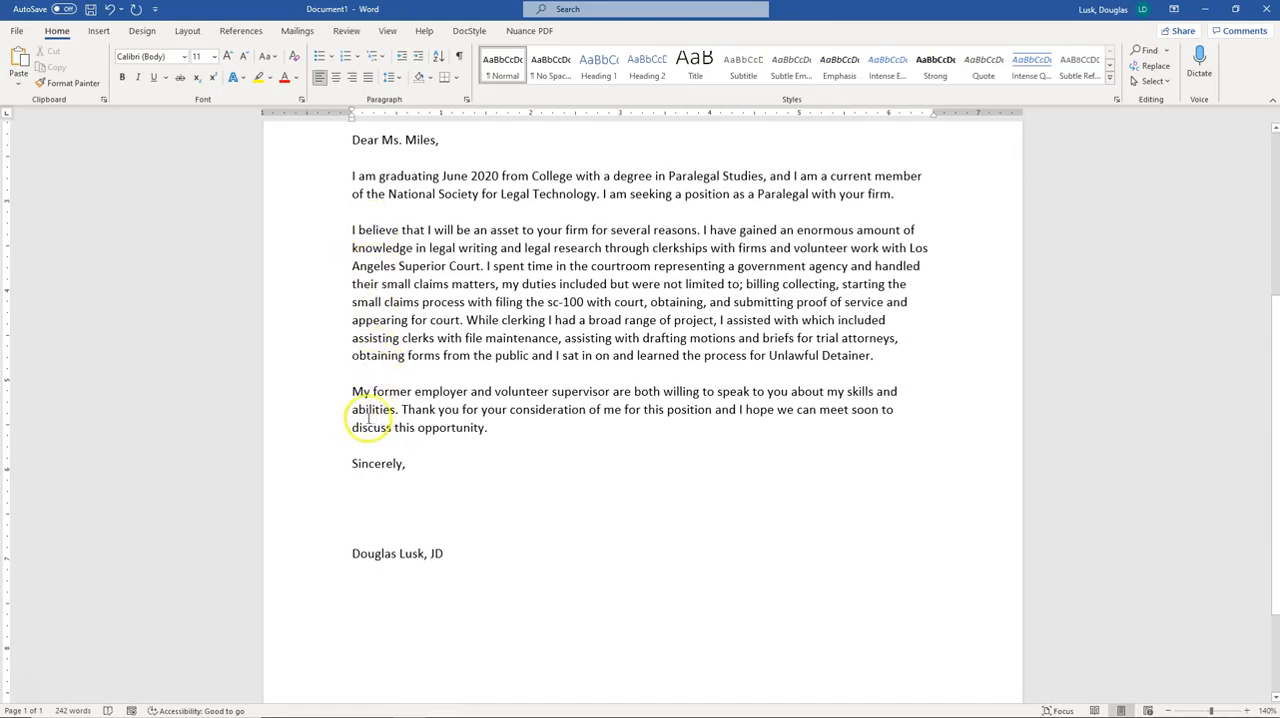
pyautogui.click(363, 450)
pyautogui.click(363, 467)
pyautogui.click(360, 449)
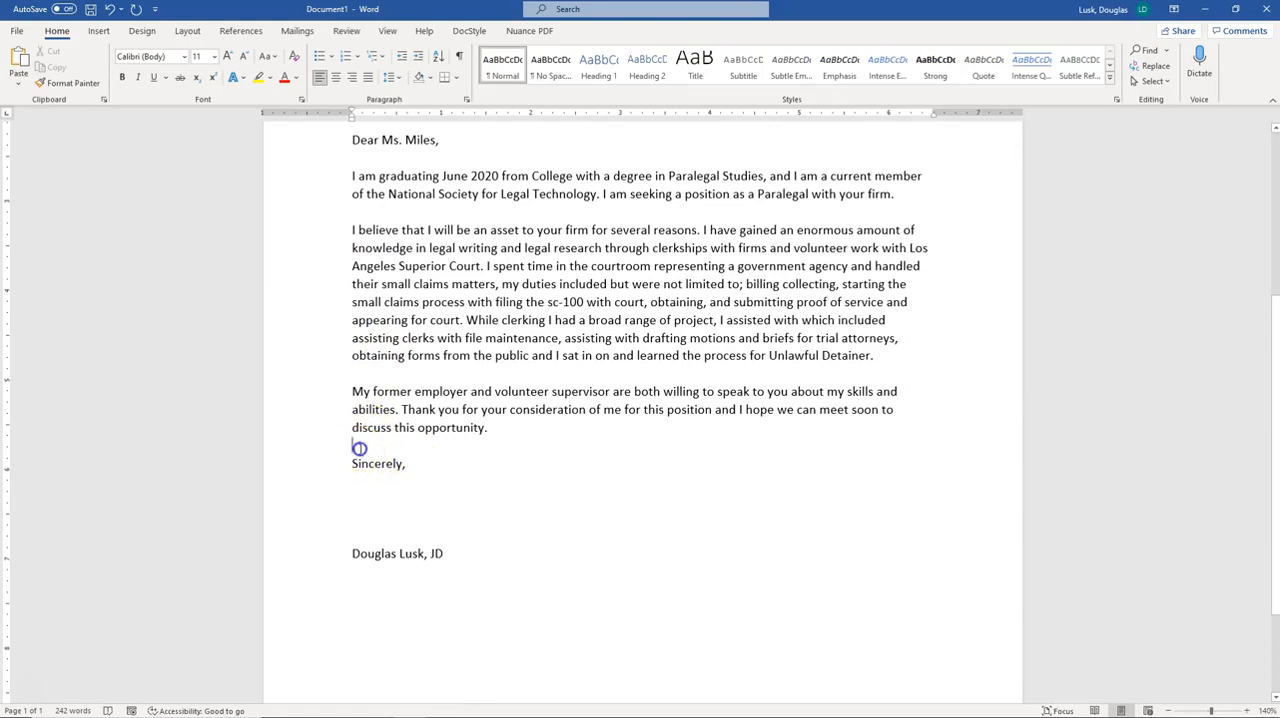
# Review the salutation, the closing and the signature line by selecting each in turn
pyautogui.moveTo(404, 467); pyautogui.dragTo(357, 462)
pyautogui.moveTo(405, 142); pyautogui.dragTo(361, 148)
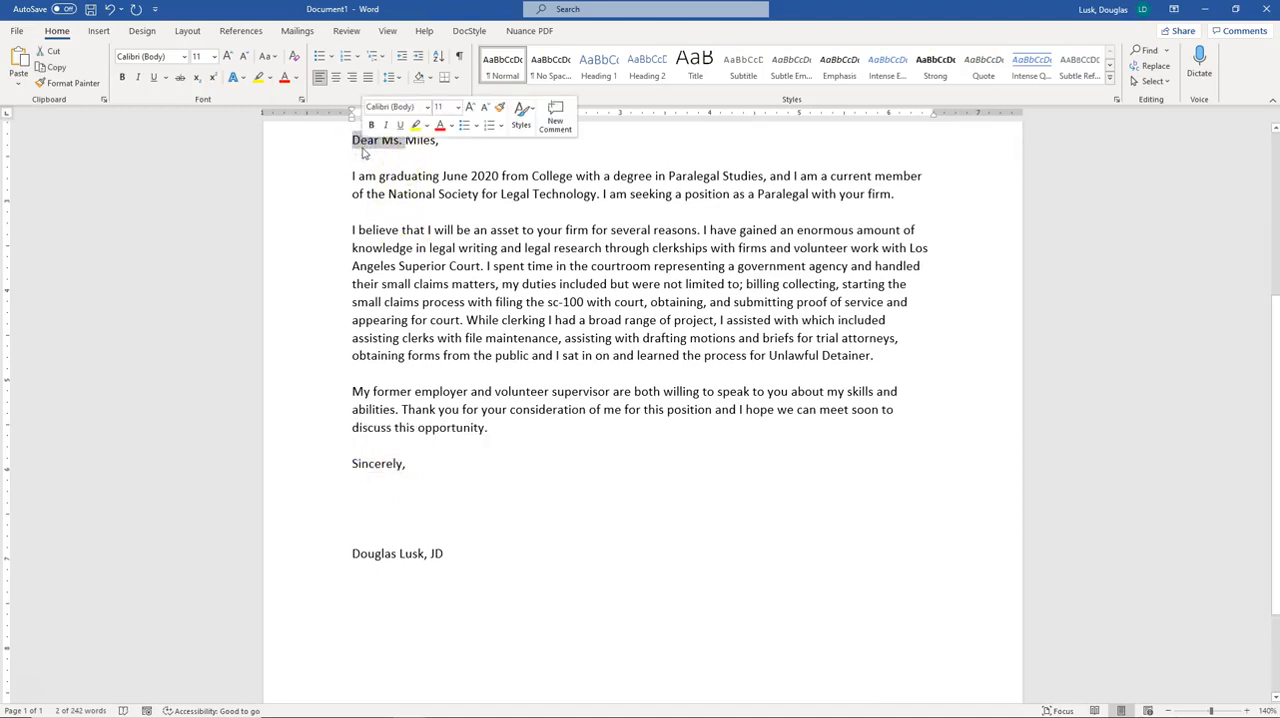
pyautogui.click(351, 140)
pyautogui.moveTo(351, 140); pyautogui.dragTo(427, 146)
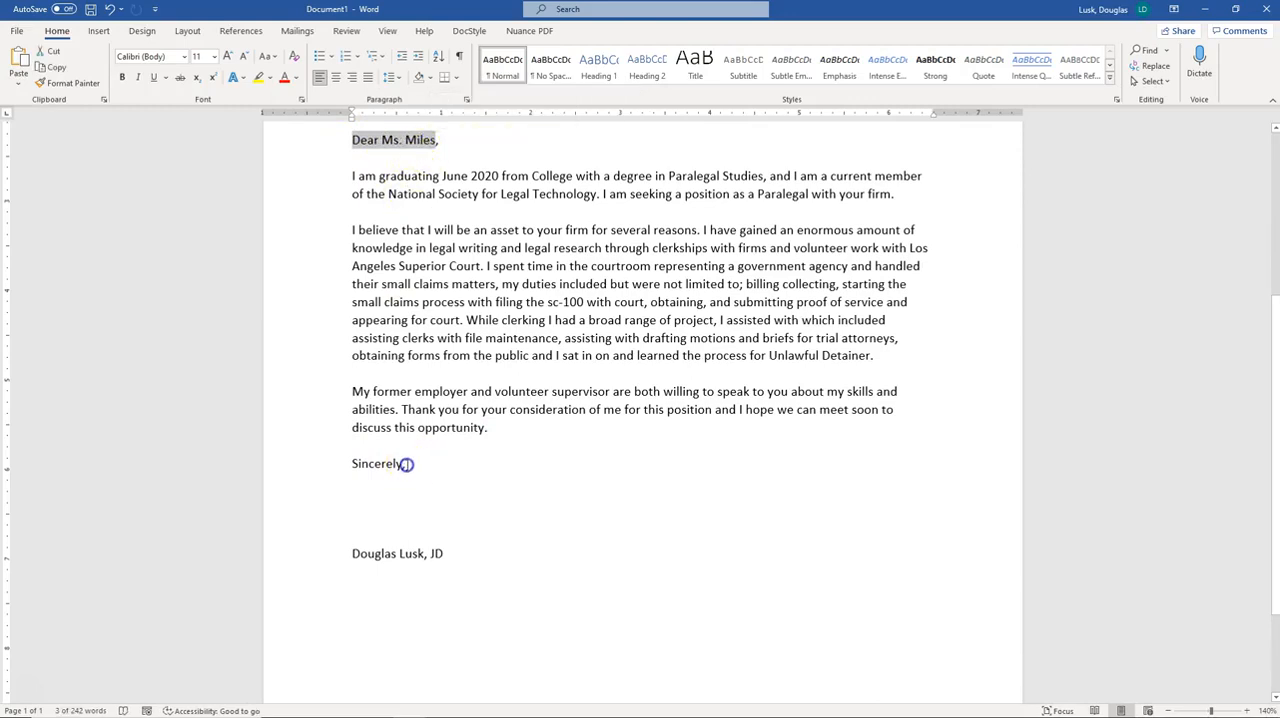
pyautogui.moveTo(409, 466); pyautogui.dragTo(352, 466)
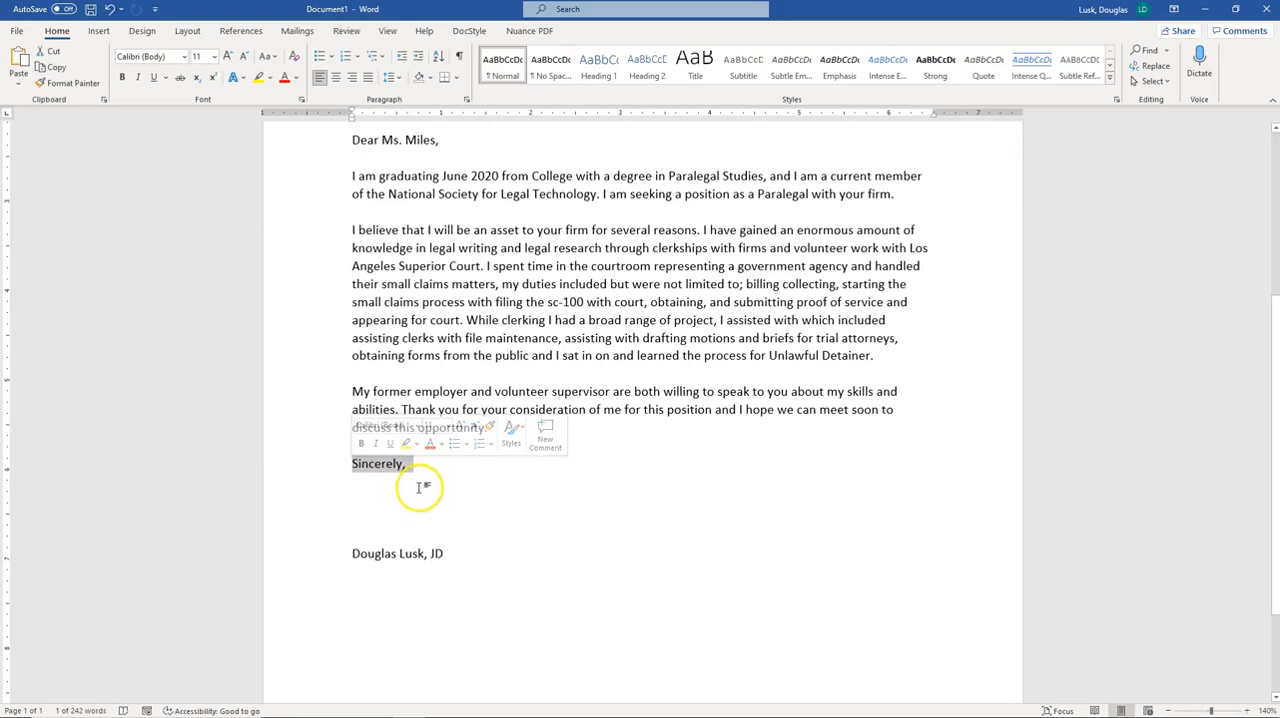
pyautogui.click(366, 487)
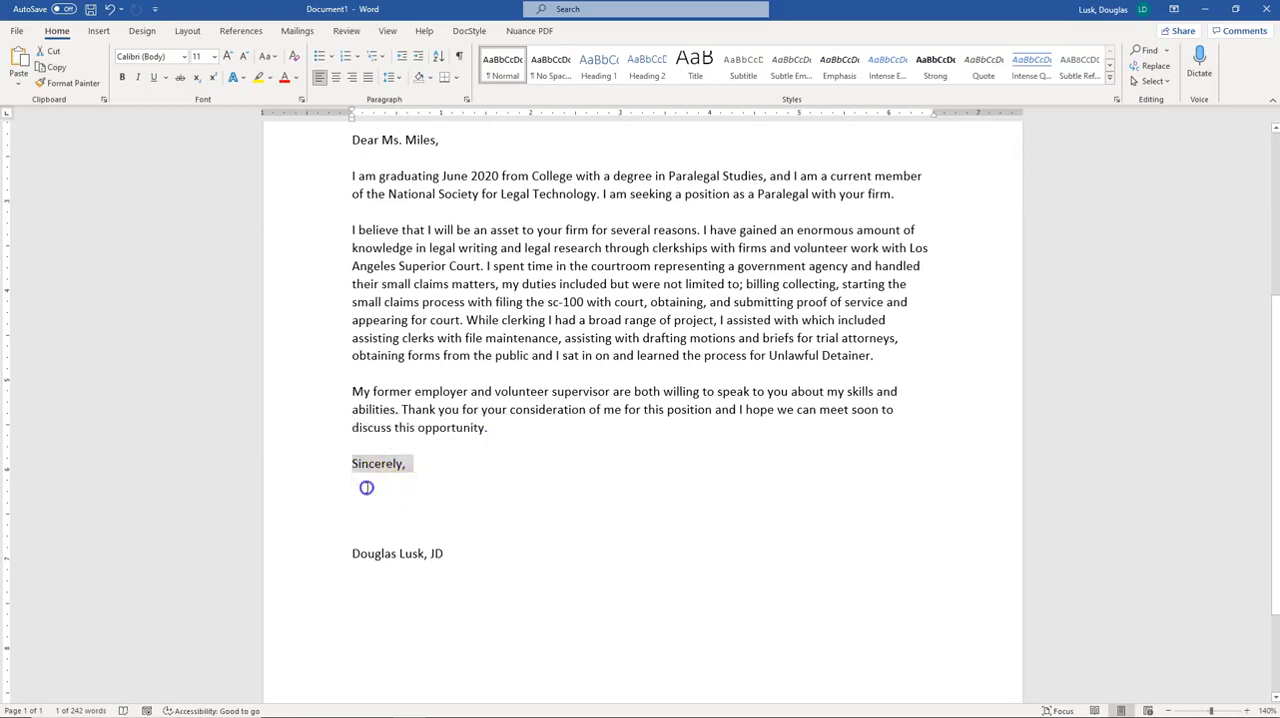
pyautogui.moveTo(354, 505); pyautogui.dragTo(356, 539)
pyautogui.click(373, 556)
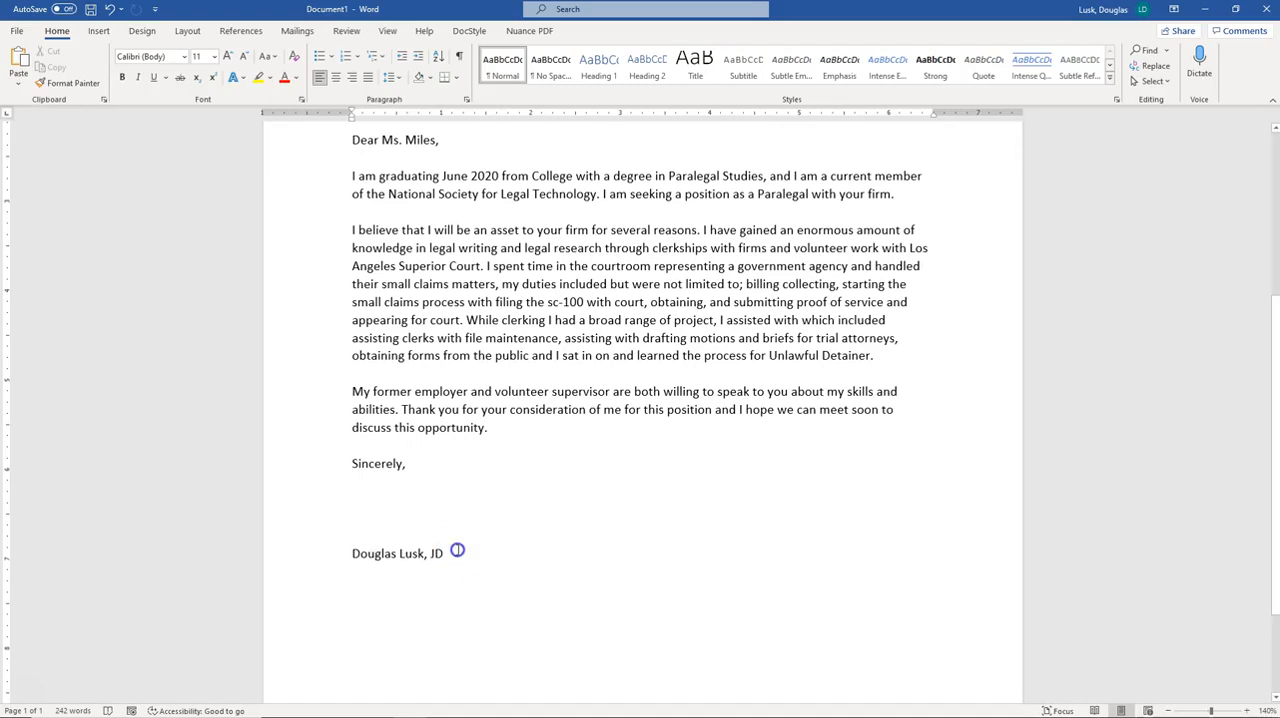
pyautogui.tripleClick(375, 556)
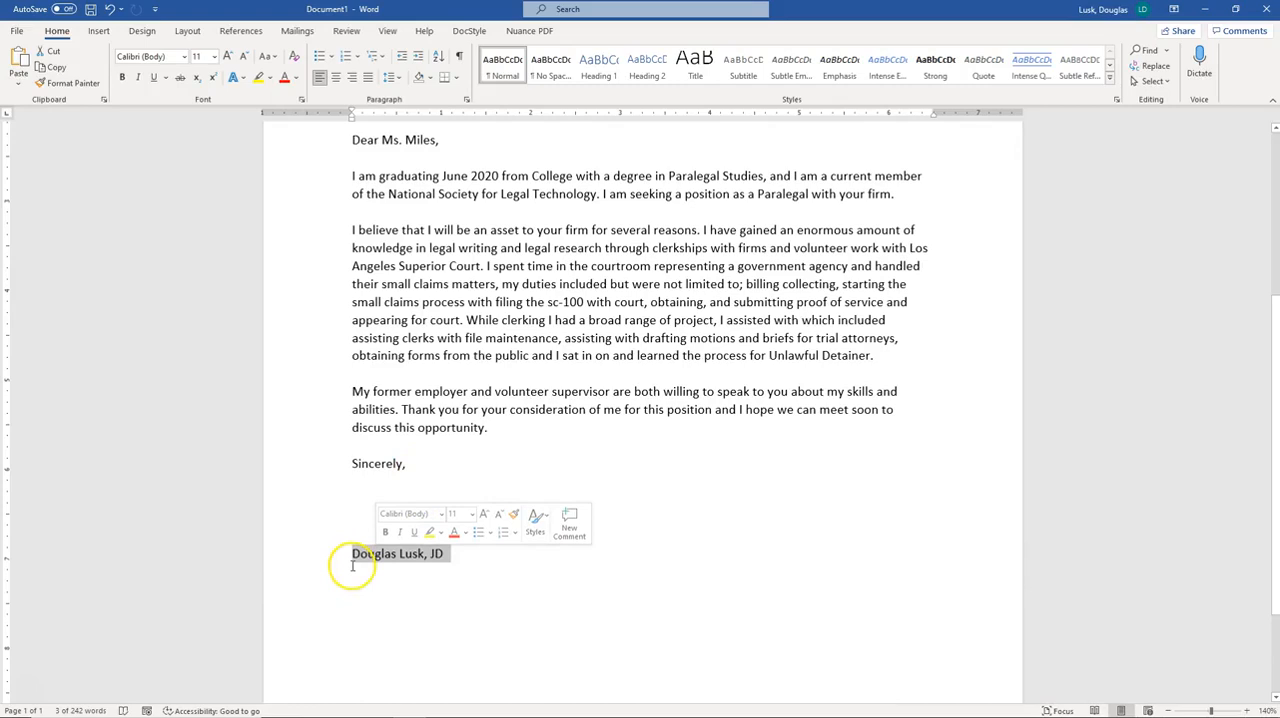
# Compare the recipient's name block, the signature line and the sender's name and address lines
pyautogui.scroll(5, 352, 565)
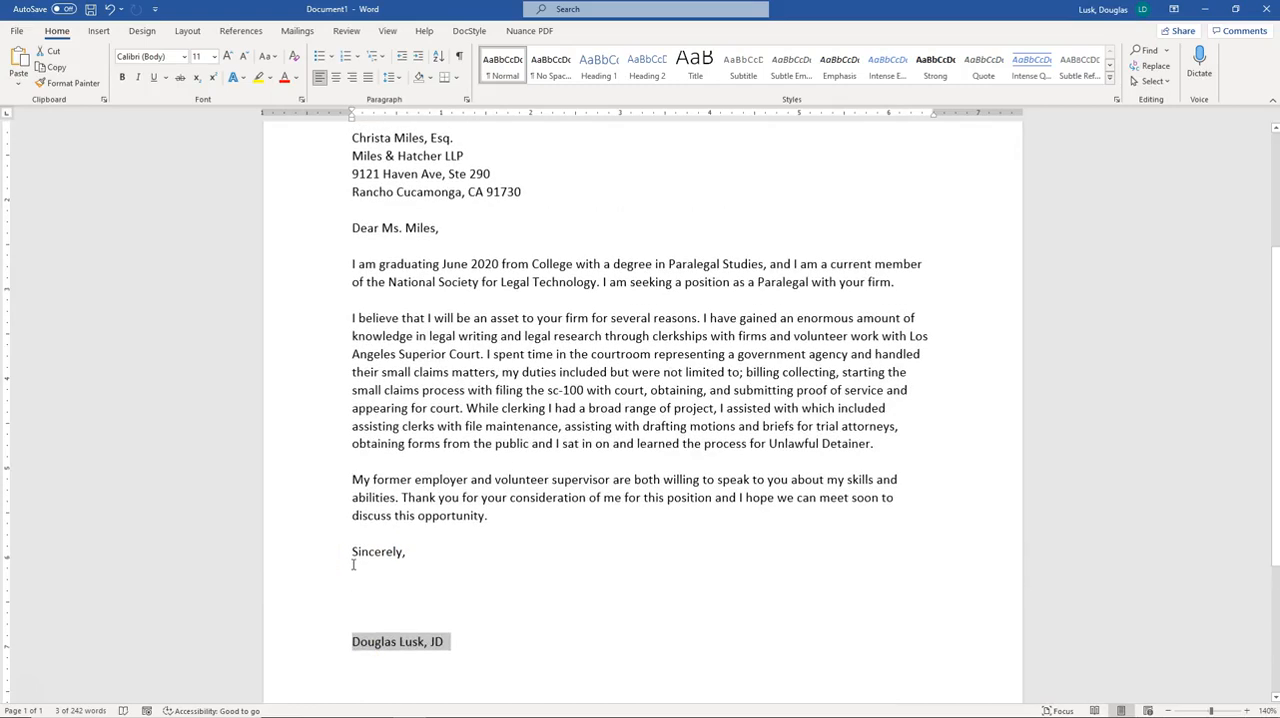
pyautogui.click(384, 310)
pyautogui.moveTo(350, 206); pyautogui.dragTo(439, 205)
pyautogui.scroll(-4, 430, 530)
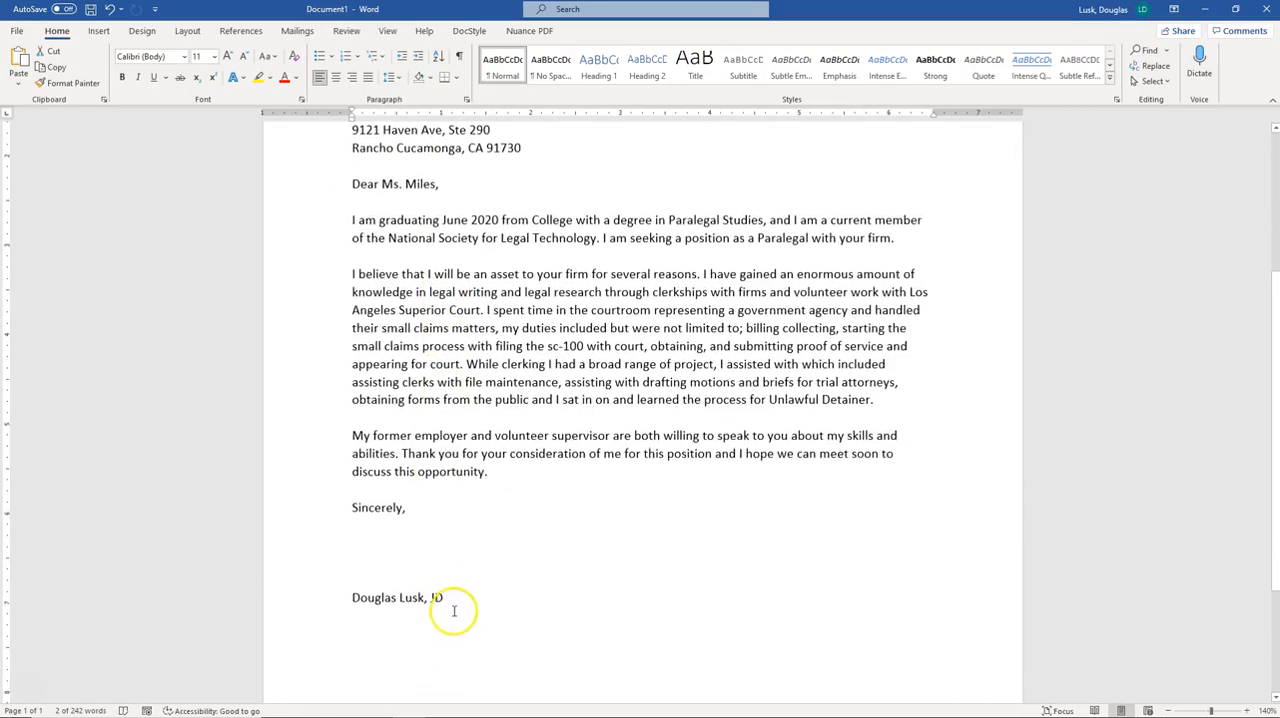
pyautogui.moveTo(457, 598); pyautogui.dragTo(357, 597)
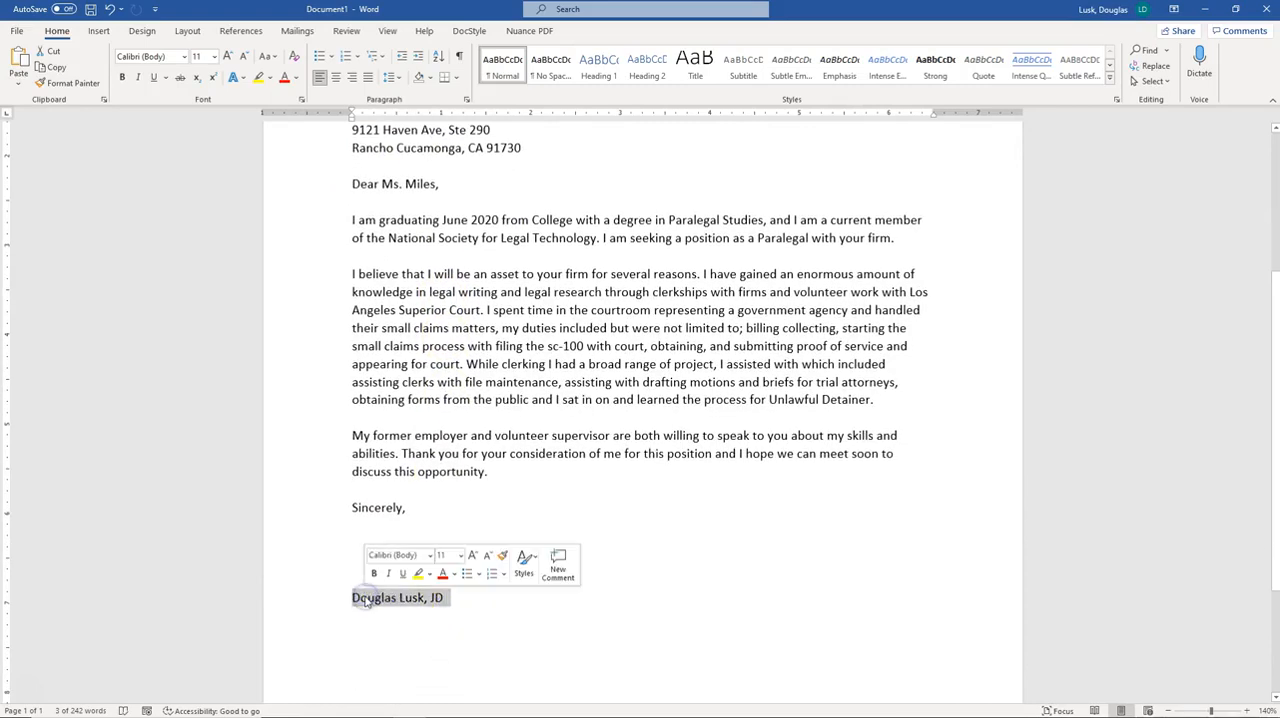
pyautogui.rightClick(397, 604)
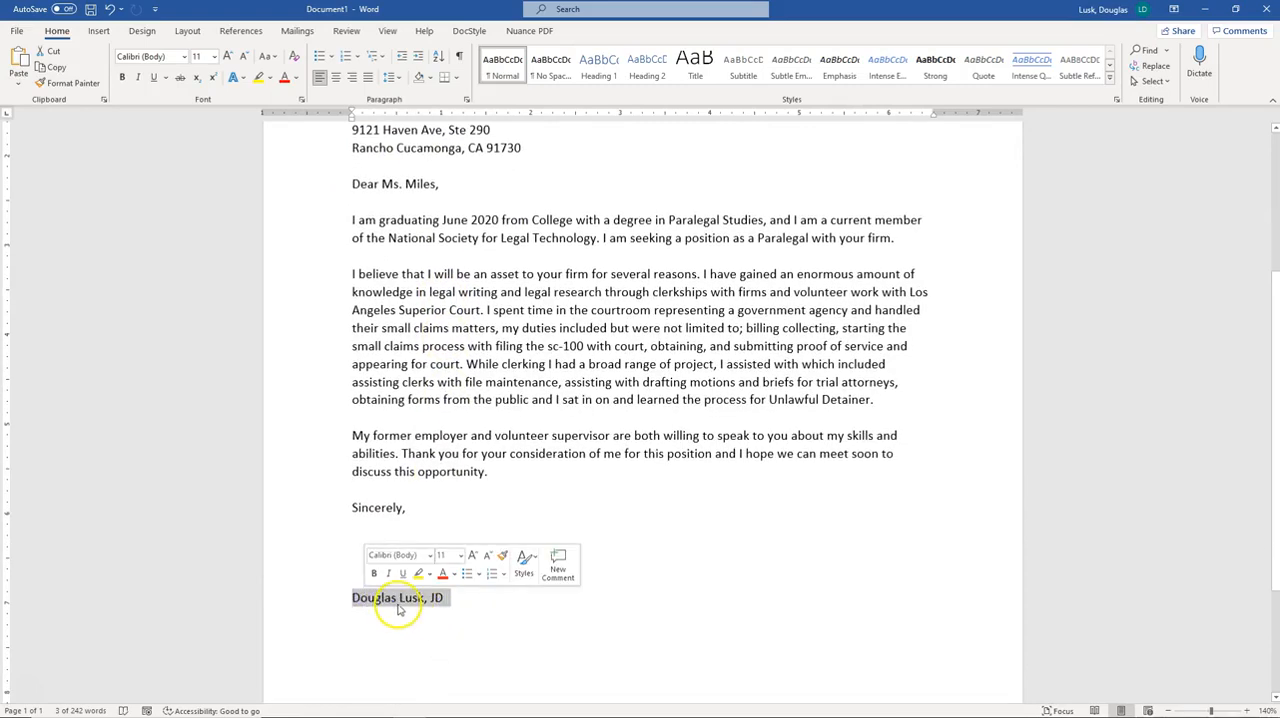
pyautogui.scroll(2, 403, 158)
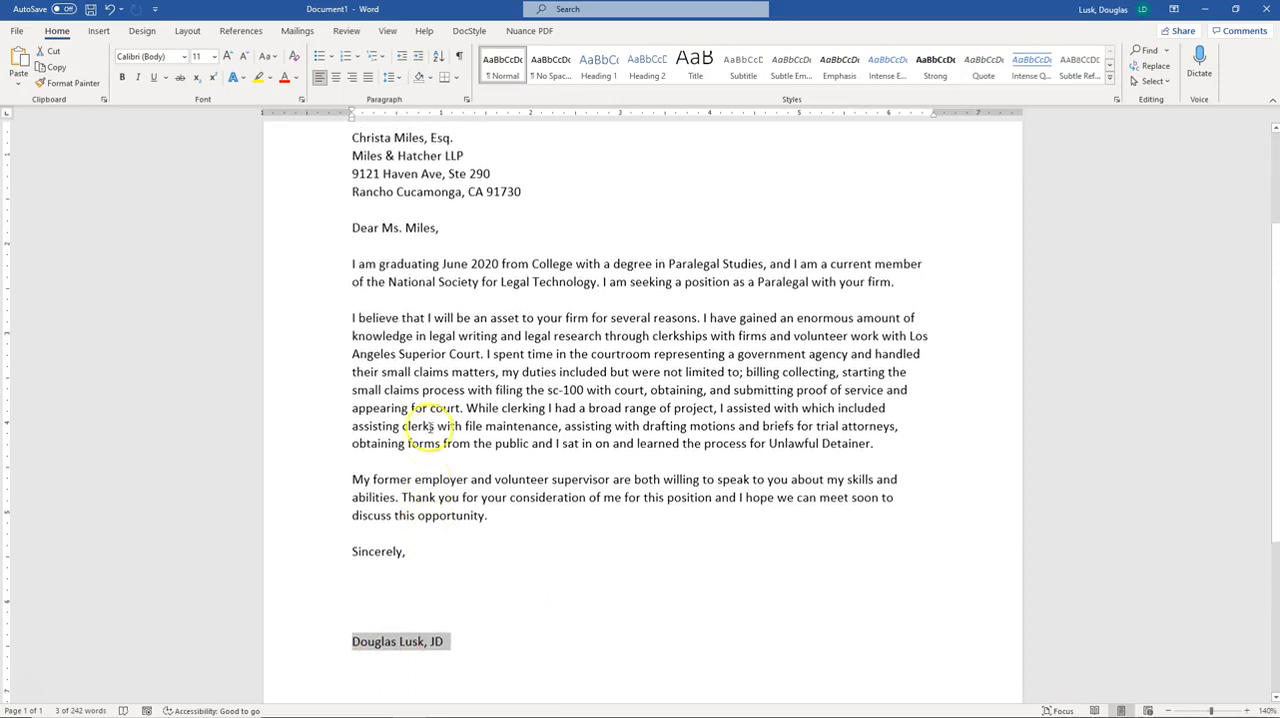
pyautogui.scroll(2, 357, 186)
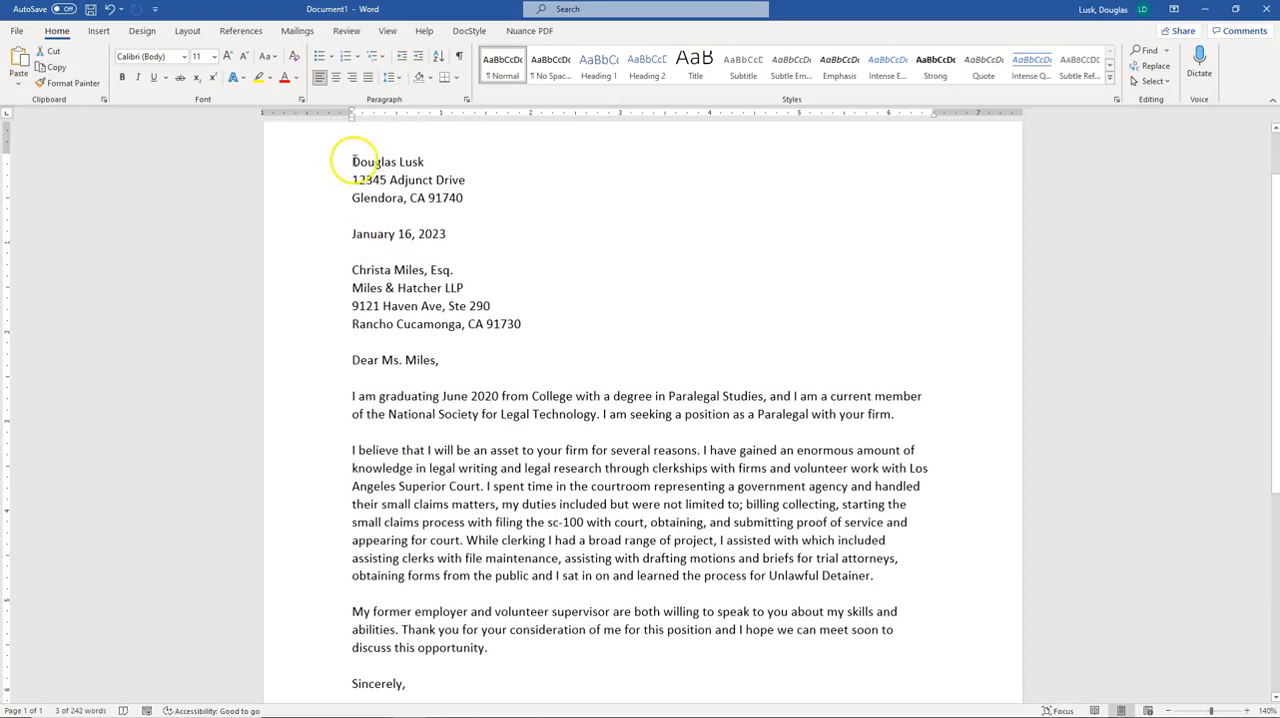
pyautogui.moveTo(413, 161); pyautogui.dragTo(428, 161)
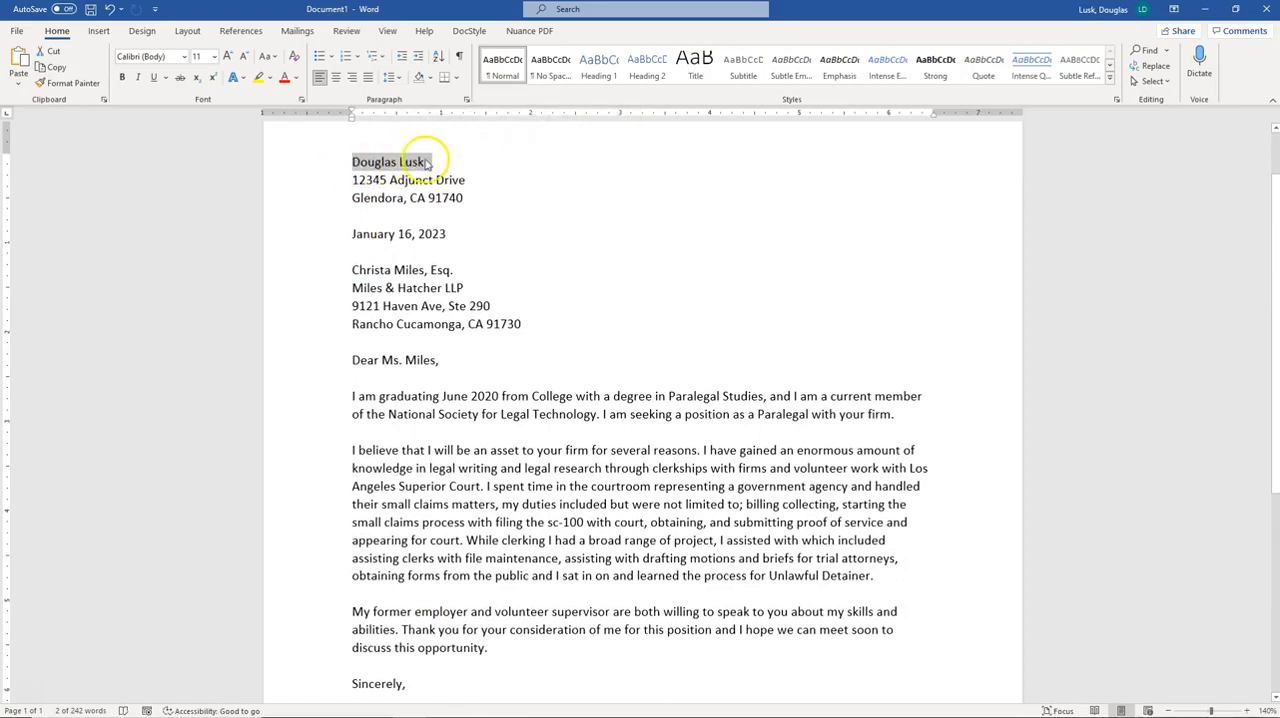
pyautogui.moveTo(351, 179); pyautogui.dragTo(452, 199)
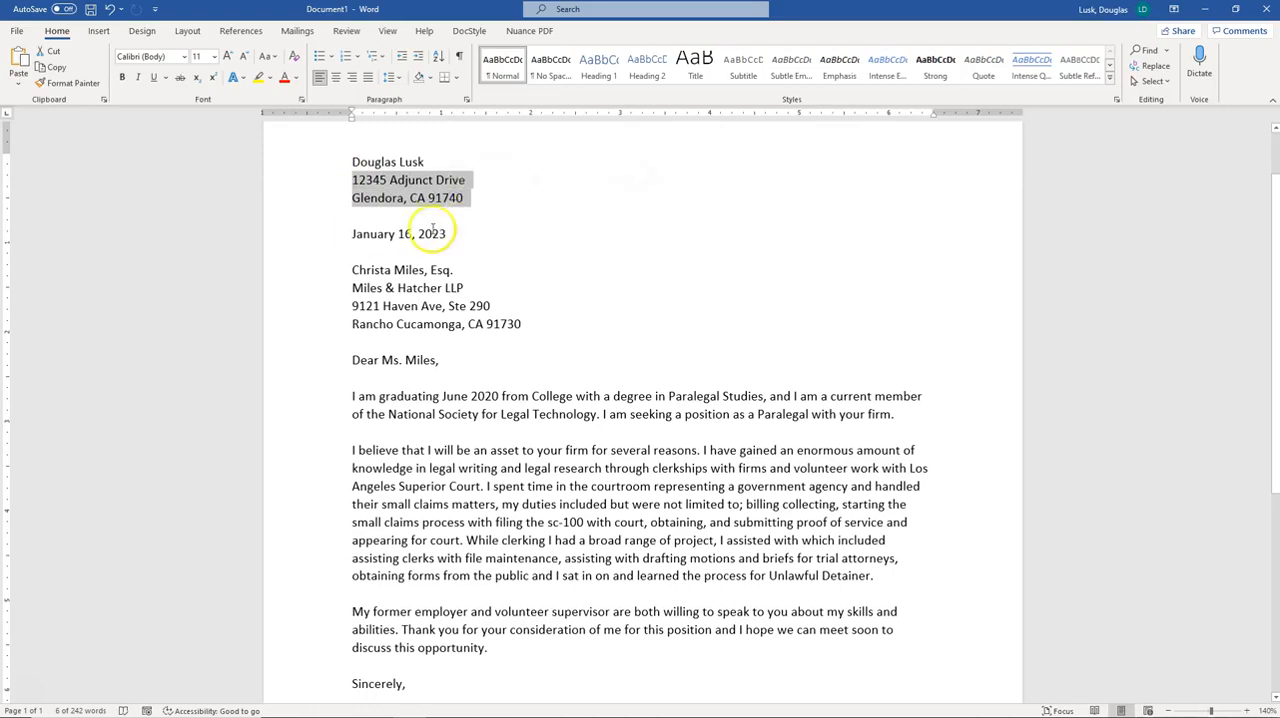
# Compare the signature line with the sender's name at the top of the letter by selecting each in turn
pyautogui.scroll(-1, 410, 352)
pyautogui.scroll(-4, 410, 352)
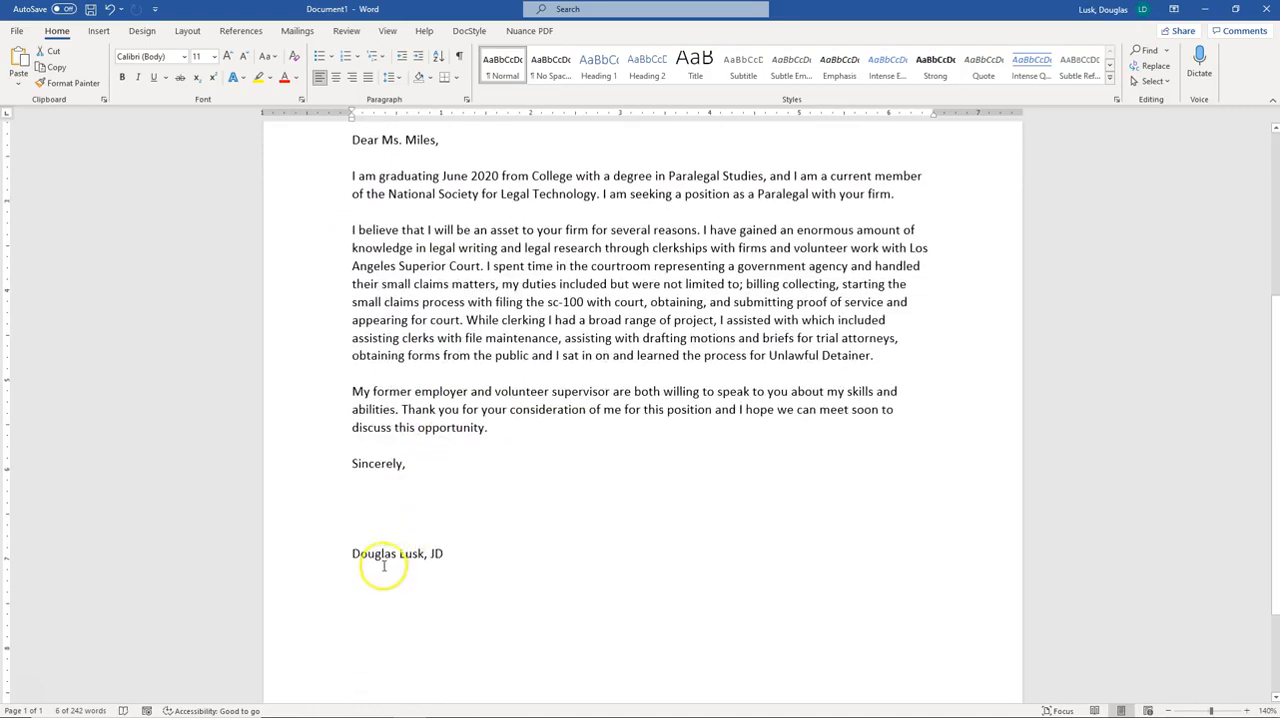
pyautogui.tripleClick(375, 554)
pyautogui.scroll(5, 366, 552)
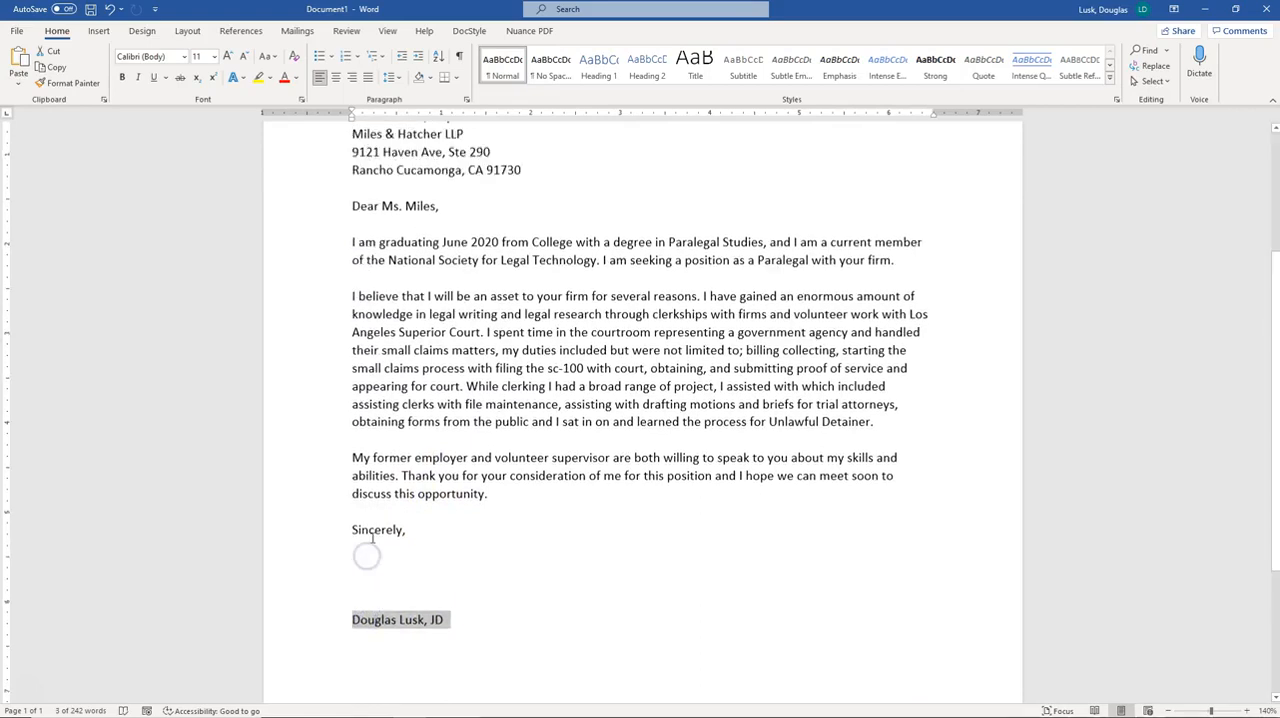
pyautogui.moveTo(424, 164); pyautogui.dragTo(352, 162)
pyautogui.scroll(-4, 443, 392)
pyautogui.scroll(-1, 463, 460)
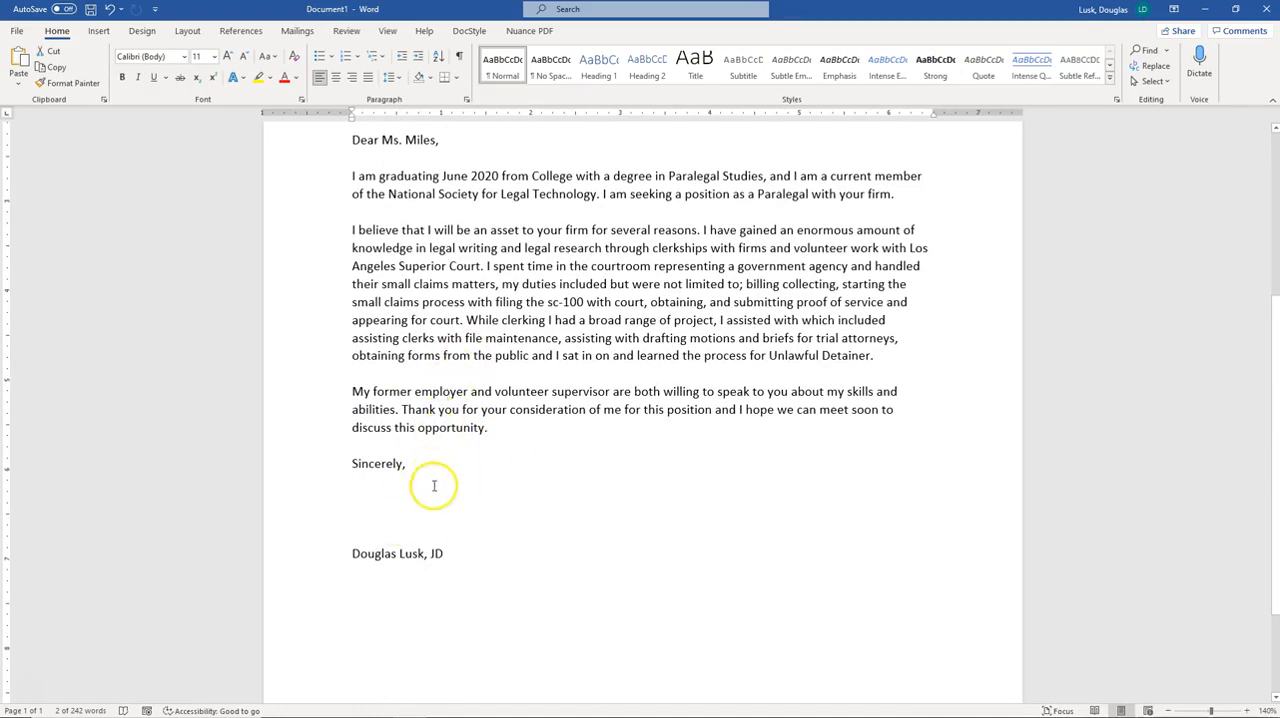
# Examine the date line and the recipient's four-line address block by selecting each, then deselect
pyautogui.scroll(3, 429, 500)
pyautogui.scroll(3, 430, 512)
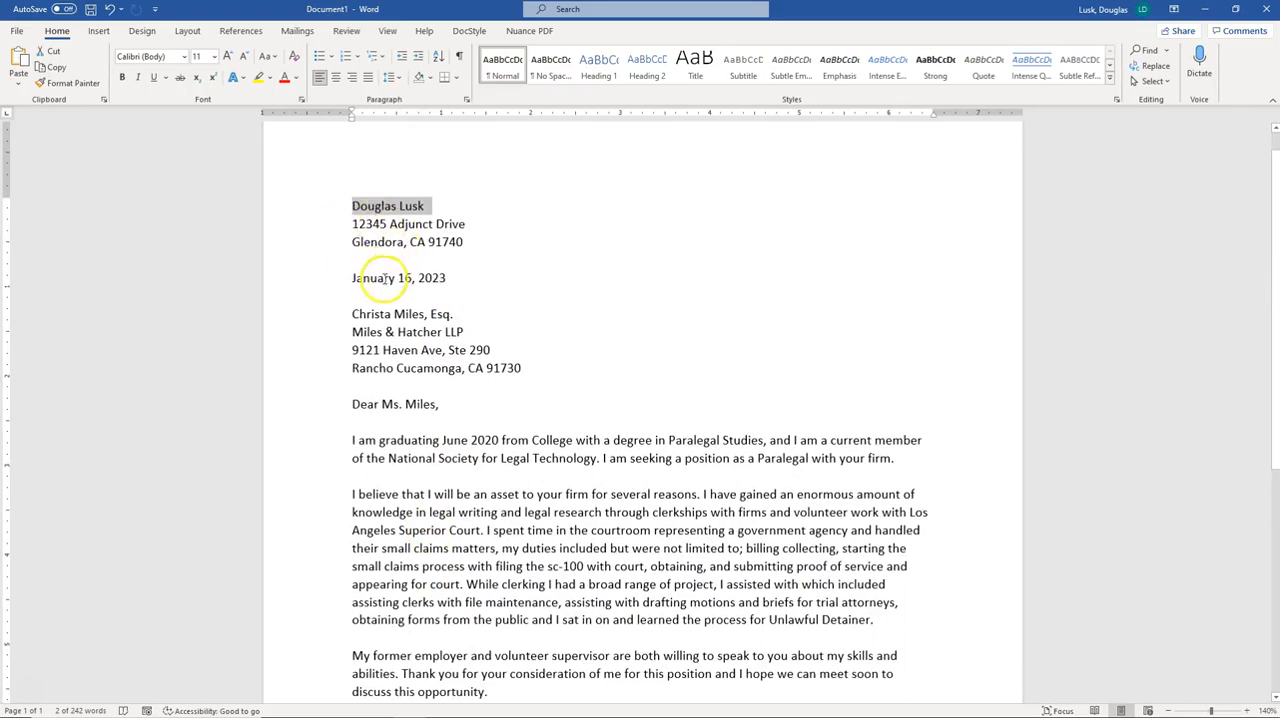
pyautogui.moveTo(350, 279); pyautogui.dragTo(442, 279)
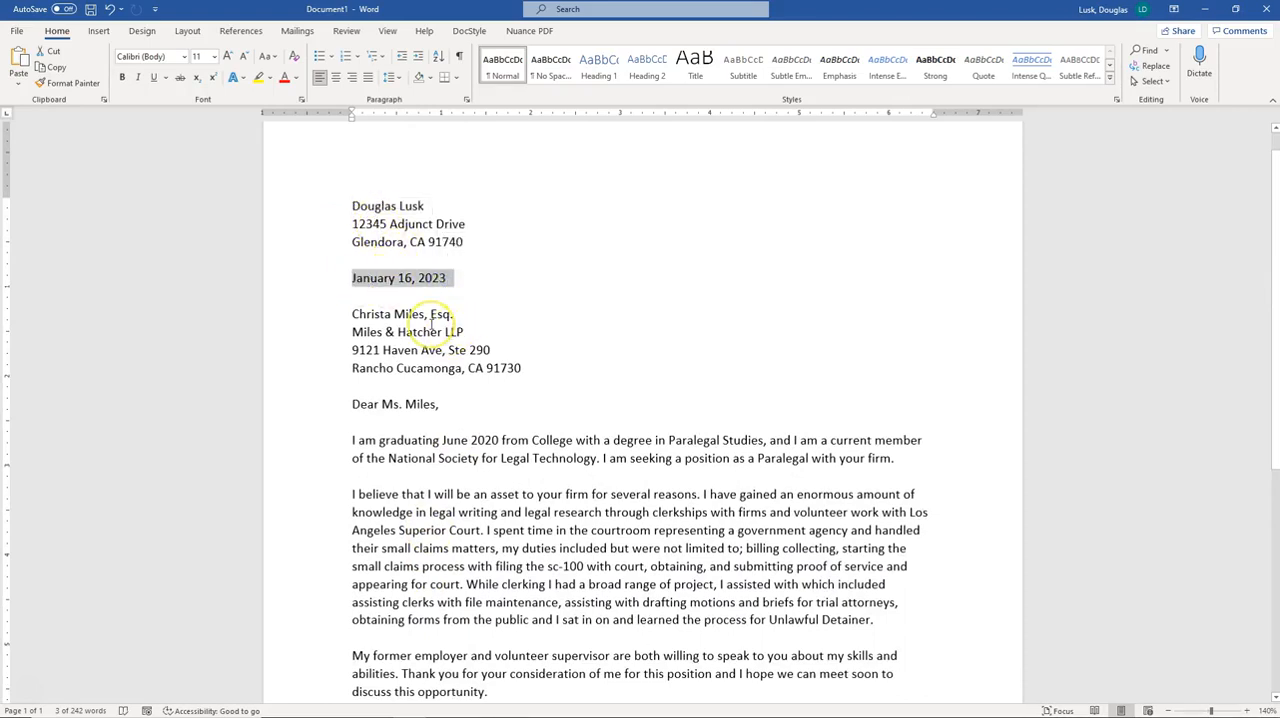
pyautogui.moveTo(466, 334); pyautogui.dragTo(357, 318)
pyautogui.moveTo(526, 368)
pyautogui.mouseDown()
pyautogui.moveTo(377, 355)
pyautogui.moveTo(352, 318)
pyautogui.mouseUp()
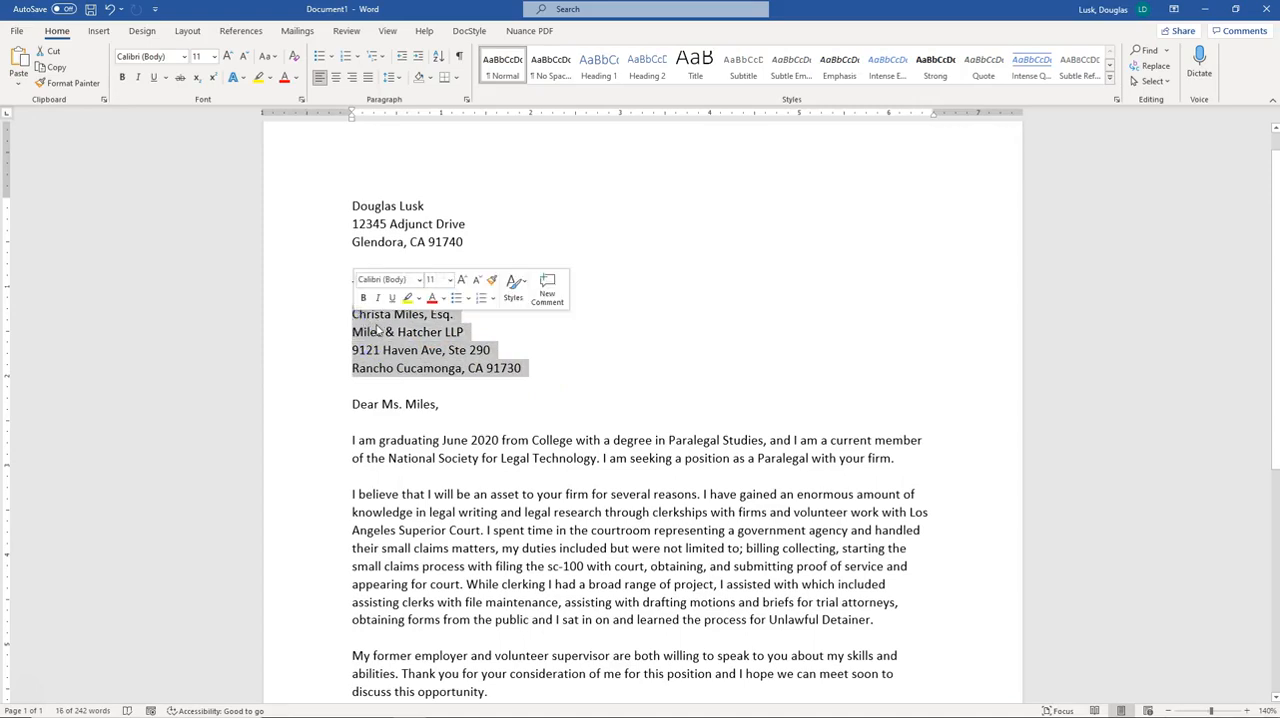
pyautogui.scroll(-1, 392, 336)
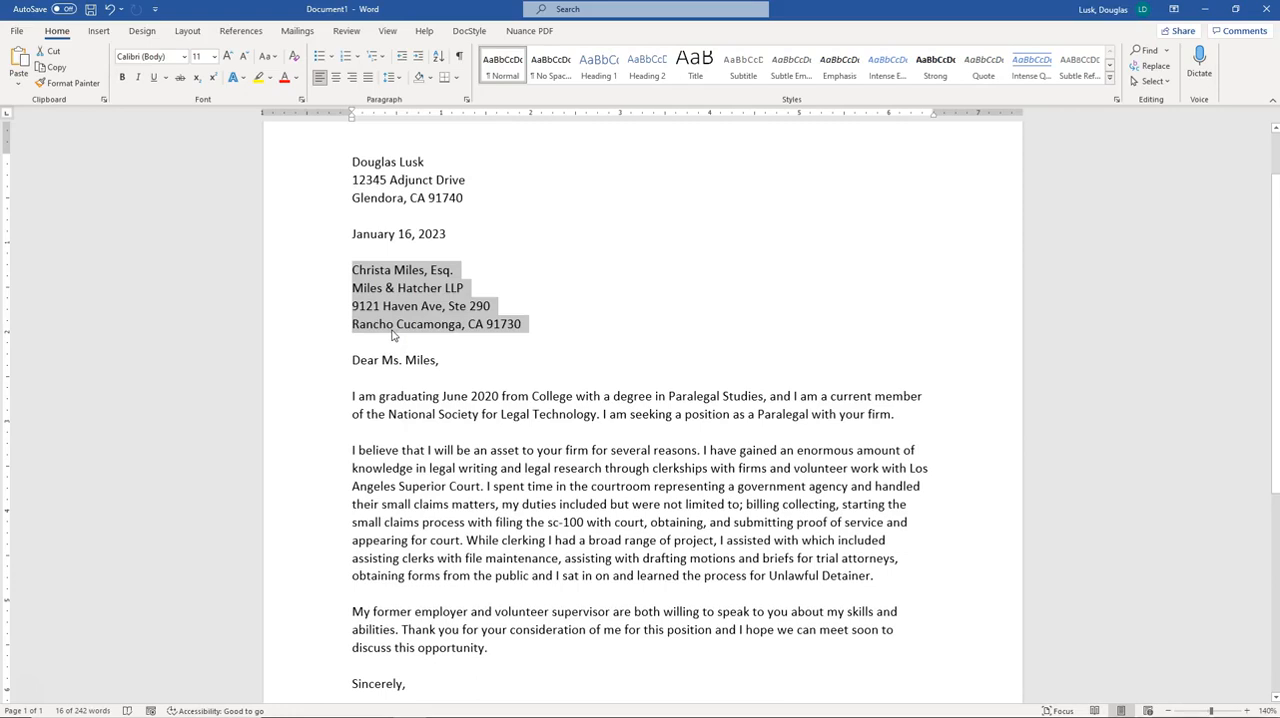
pyautogui.click(409, 361)
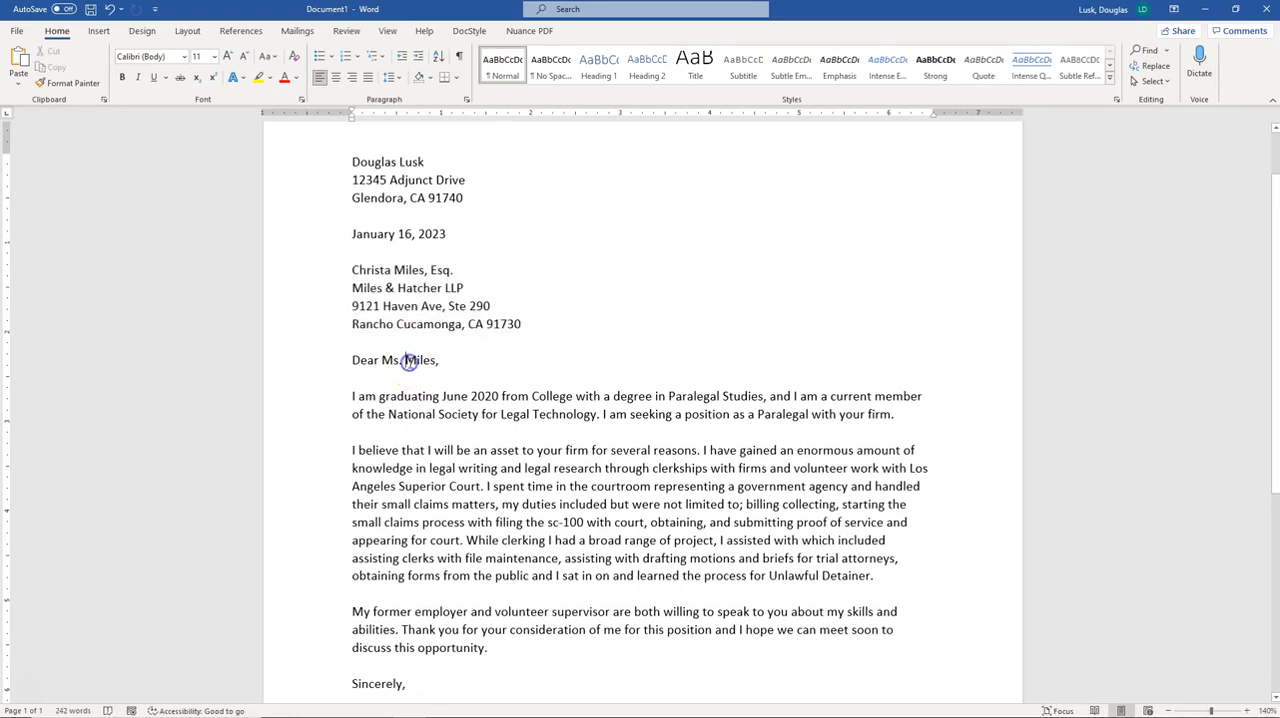